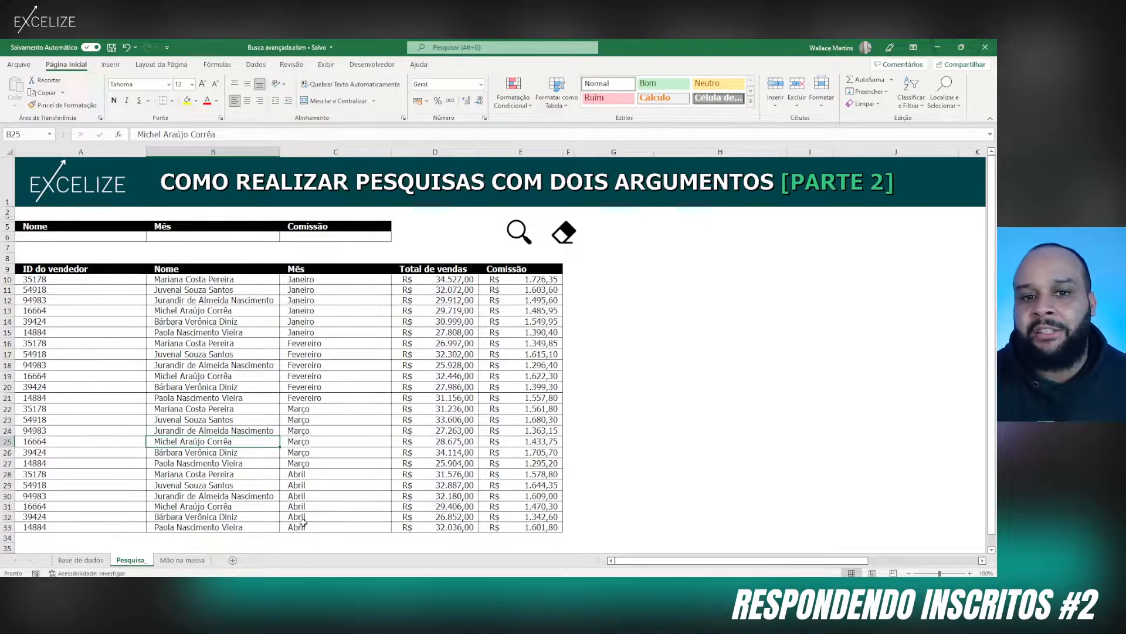
Step: Examine the sales table on the Base de dados sheet, covering its Nome, Mês, Total de vendas and Comissão columns
{"action": "left_click", "coordinate": [96, 561]}
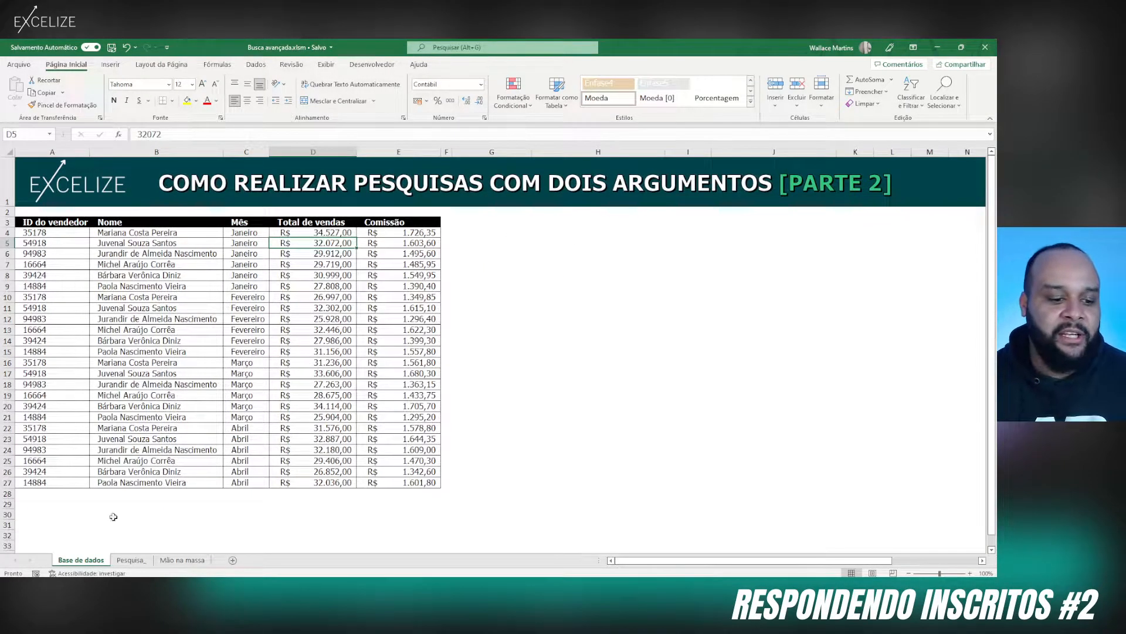
{"action": "left_click_drag", "start_coordinate": [39, 224], "coordinate": [404, 484]}
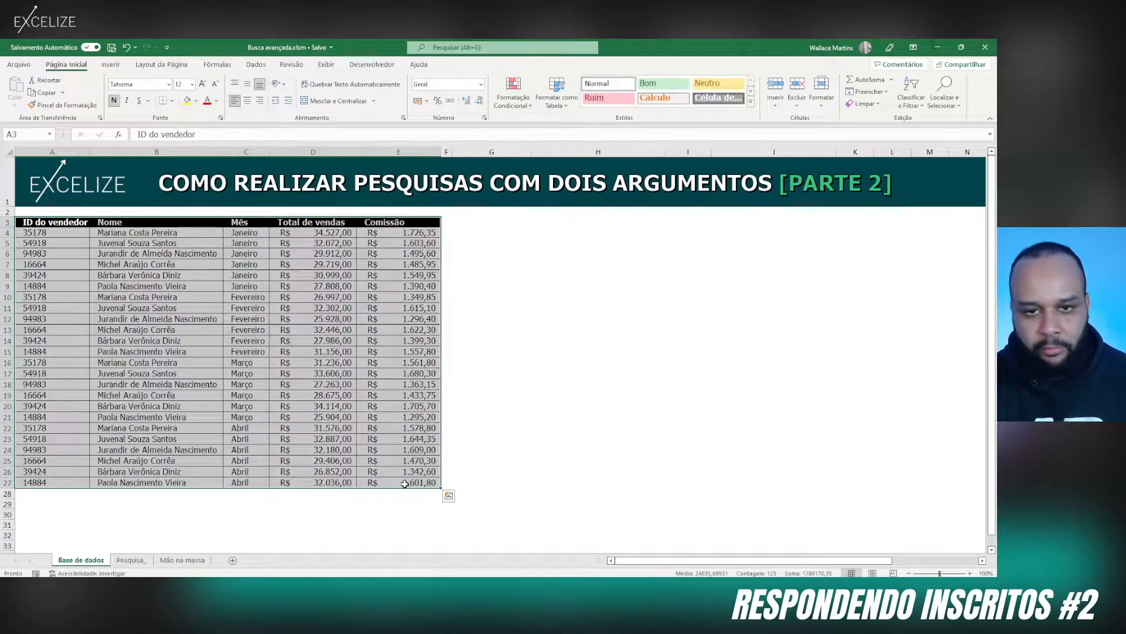
{"action": "left_click_drag", "start_coordinate": [117, 234], "coordinate": [135, 283]}
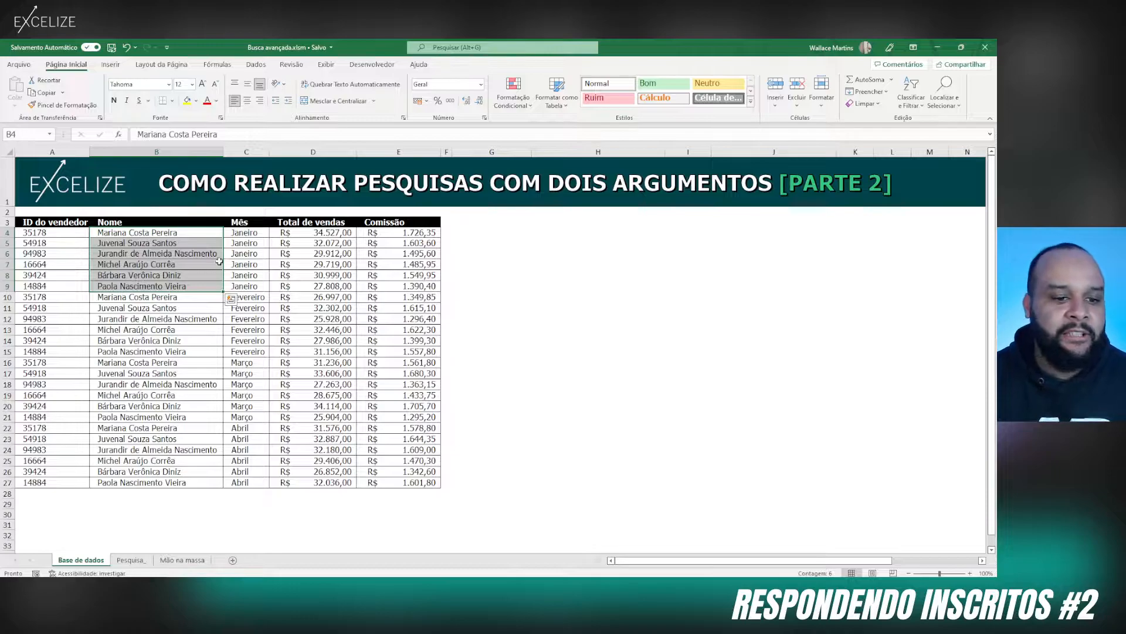
{"action": "left_click_drag", "start_coordinate": [241, 235], "coordinate": [261, 472]}
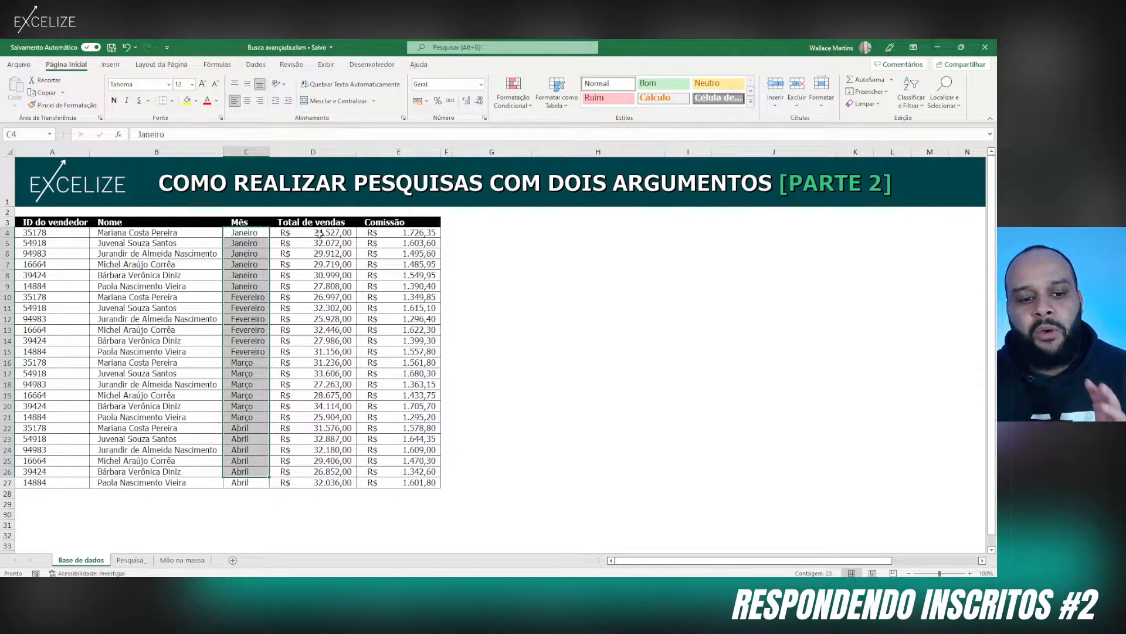
{"action": "left_click_drag", "start_coordinate": [320, 233], "coordinate": [373, 399]}
{"action": "left_click_drag", "start_coordinate": [399, 345], "coordinate": [405, 397]}
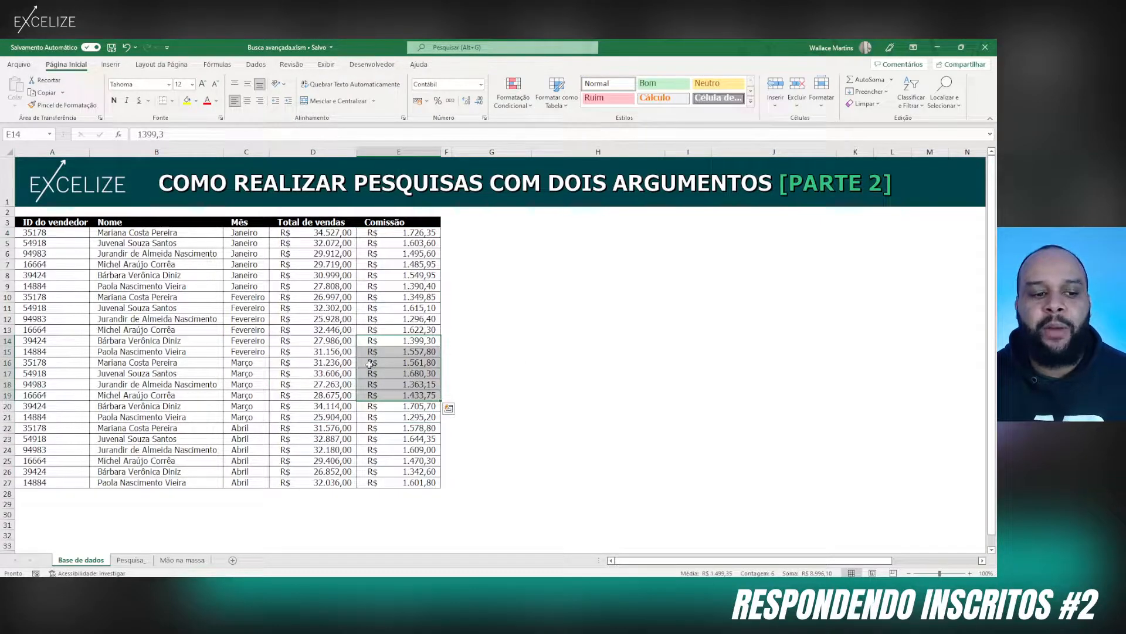
Step: On the Pesquisa sheet, choose the second listed seller as Nome and Fevereiro as Mês, and run the search
{"action": "left_click", "coordinate": [131, 560]}
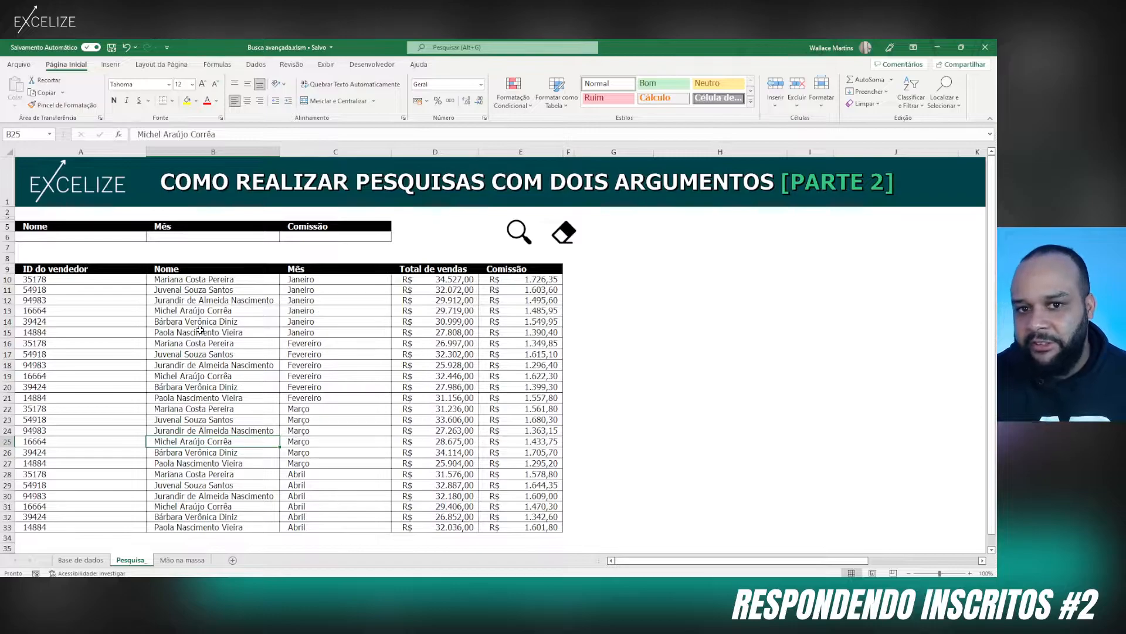
{"action": "left_click", "coordinate": [144, 237]}
{"action": "left_click", "coordinate": [150, 237]}
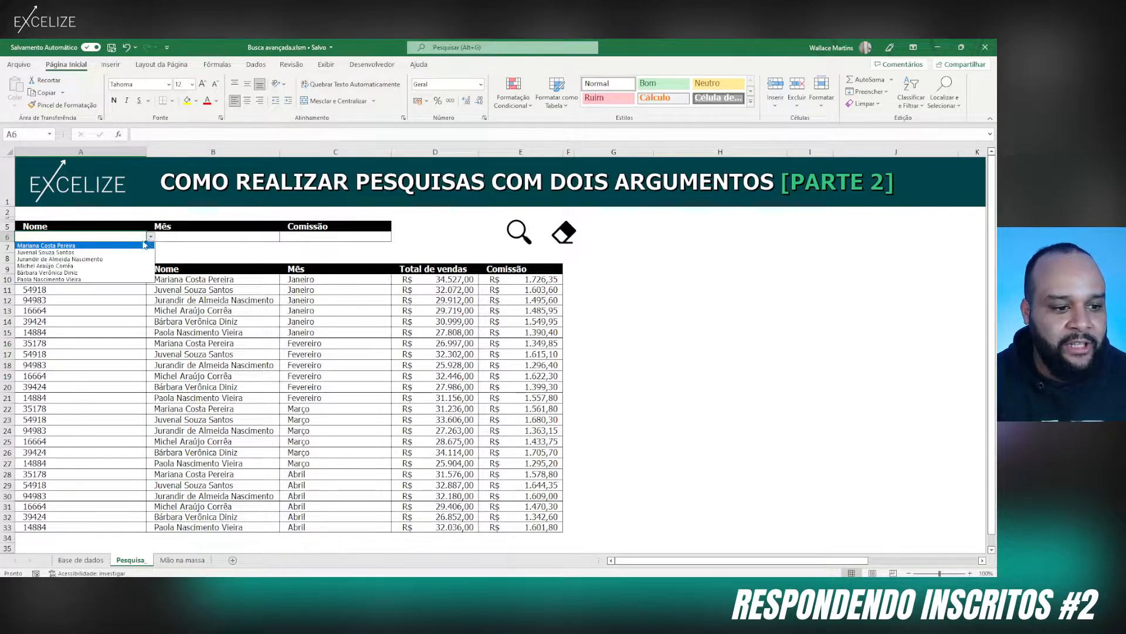
{"action": "left_click", "coordinate": [113, 253]}
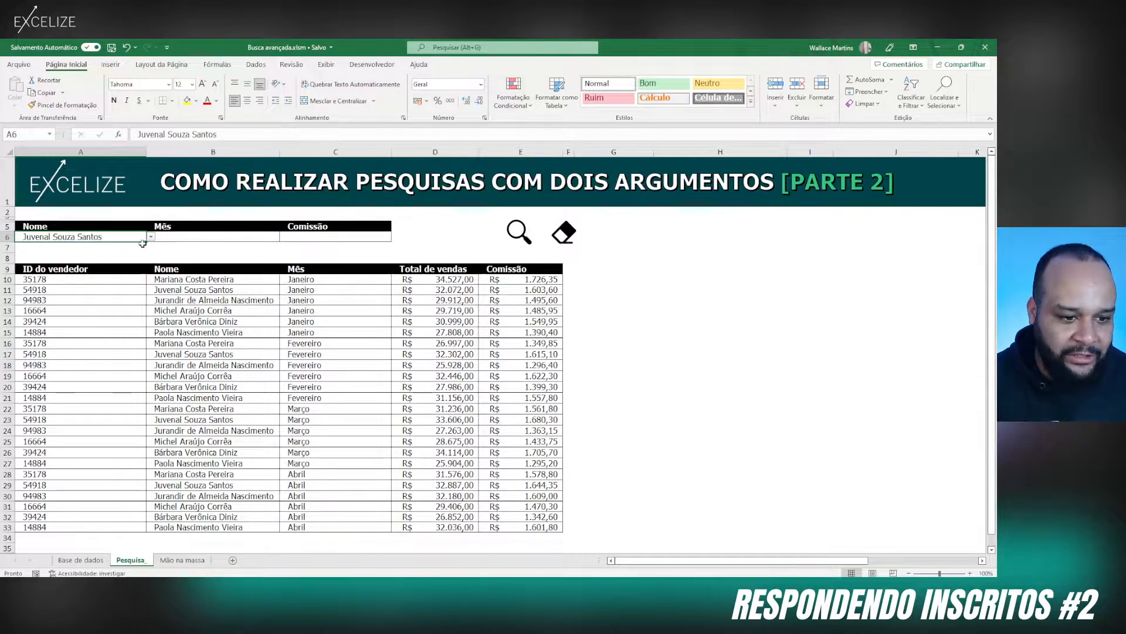
{"action": "left_click", "coordinate": [187, 237]}
{"action": "left_click", "coordinate": [284, 237]}
{"action": "left_click", "coordinate": [257, 253]}
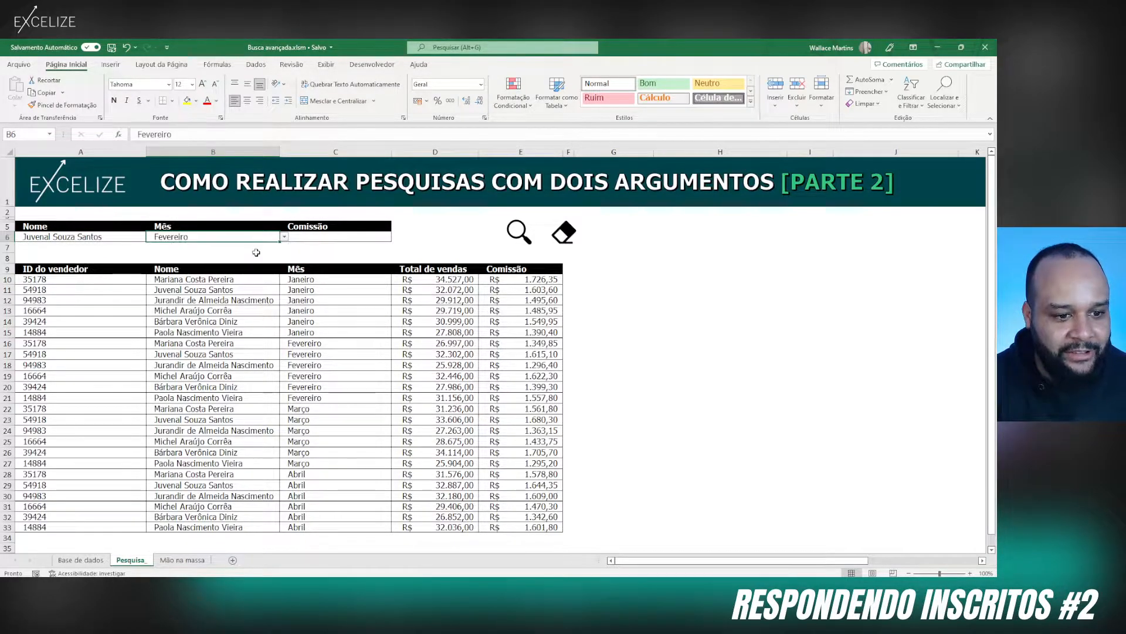
{"action": "left_click", "coordinate": [513, 237]}
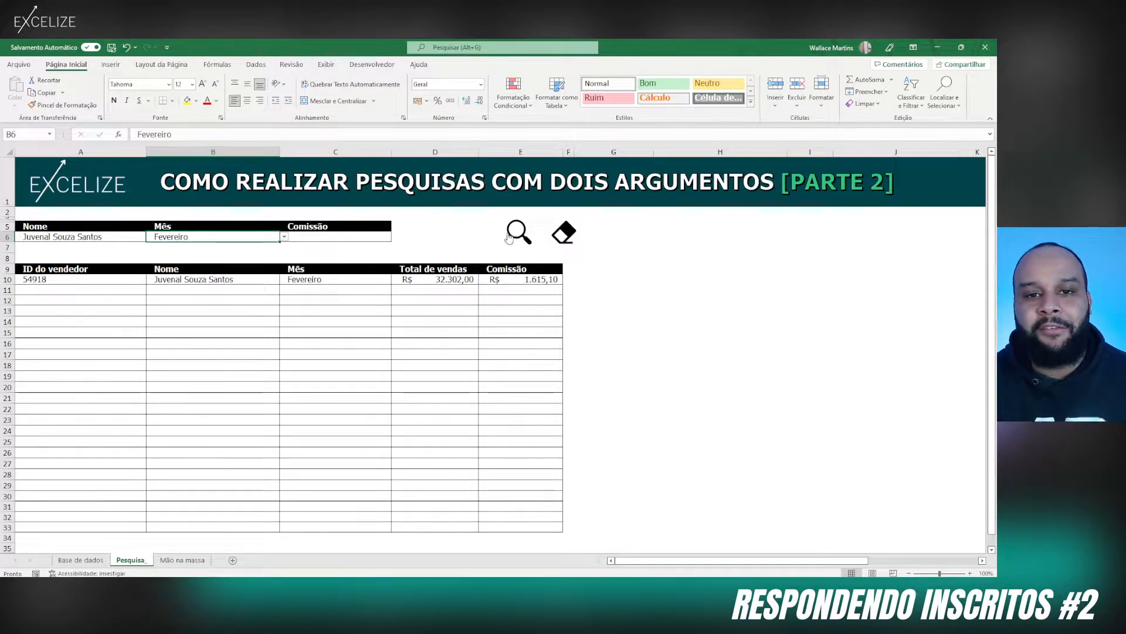
Step: Clear the Nome criterion and rerun the search by month only
{"action": "left_click", "coordinate": [88, 237]}
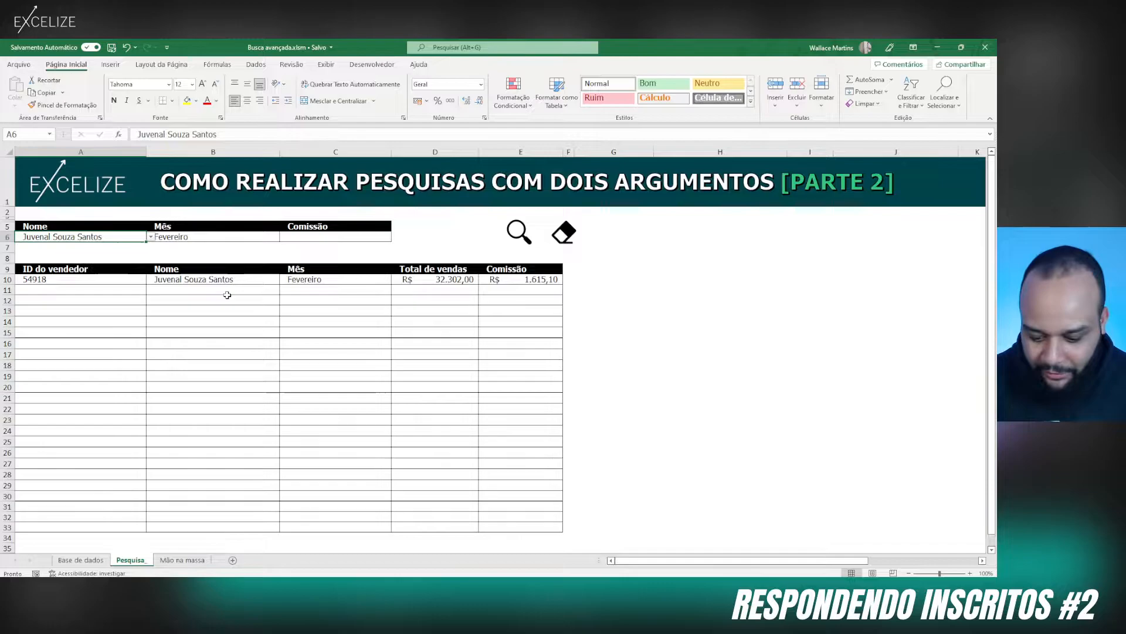
{"action": "key", "text": "Delete"}
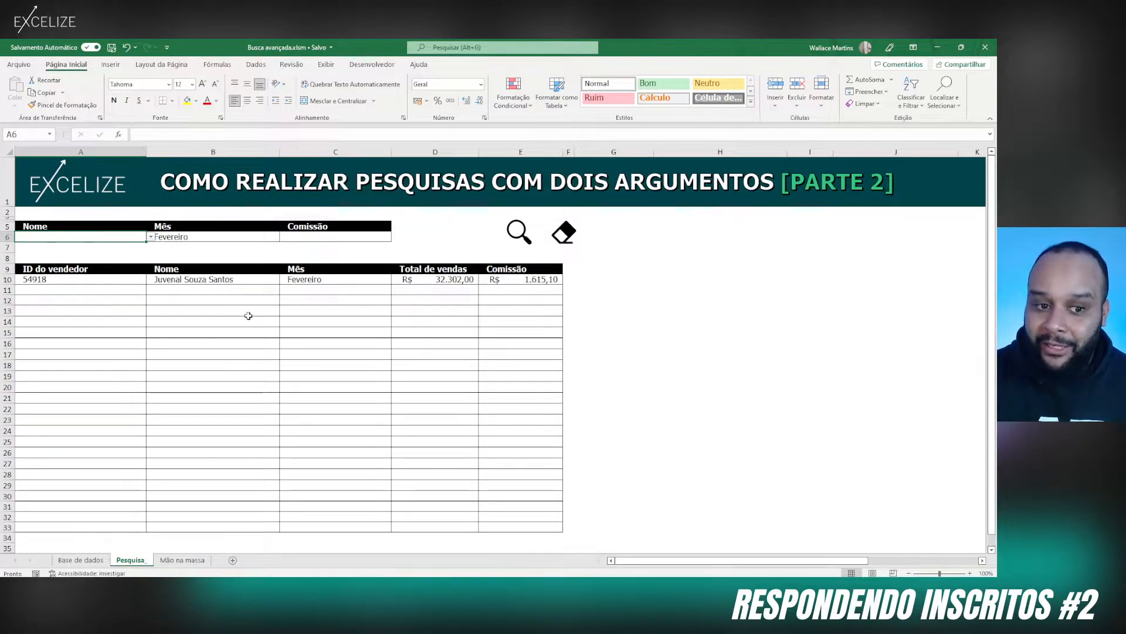
{"action": "left_click", "coordinate": [512, 232]}
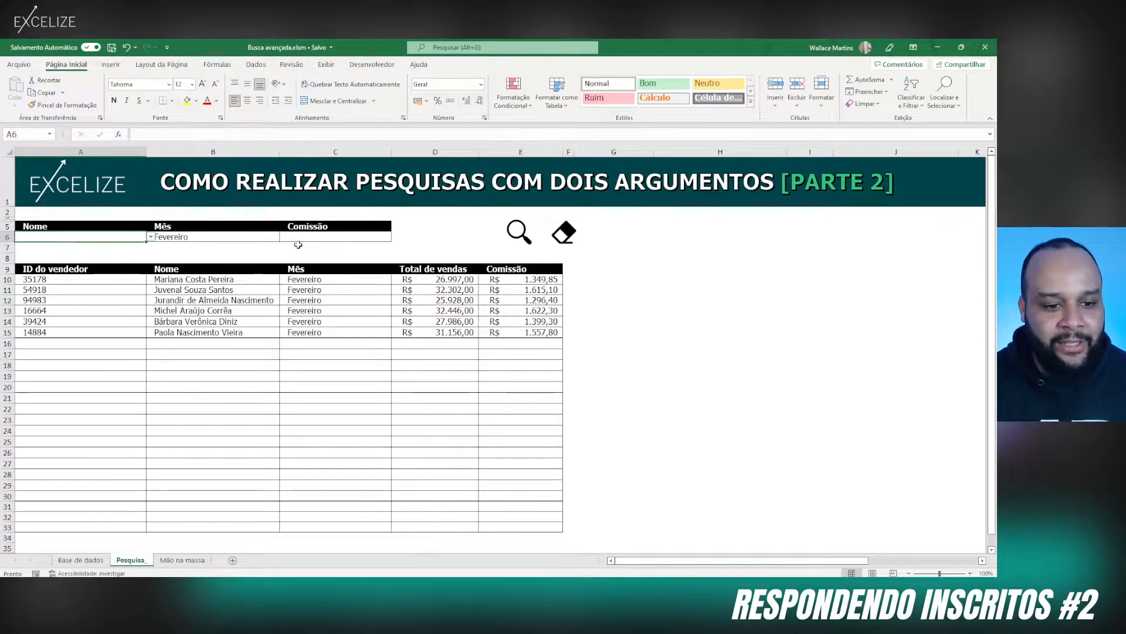
Step: Set the Mês criterion to Março, run the search, and clear the criteria and results
{"action": "left_click", "coordinate": [264, 237]}
{"action": "left_click", "coordinate": [285, 237]}
{"action": "left_click", "coordinate": [267, 262]}
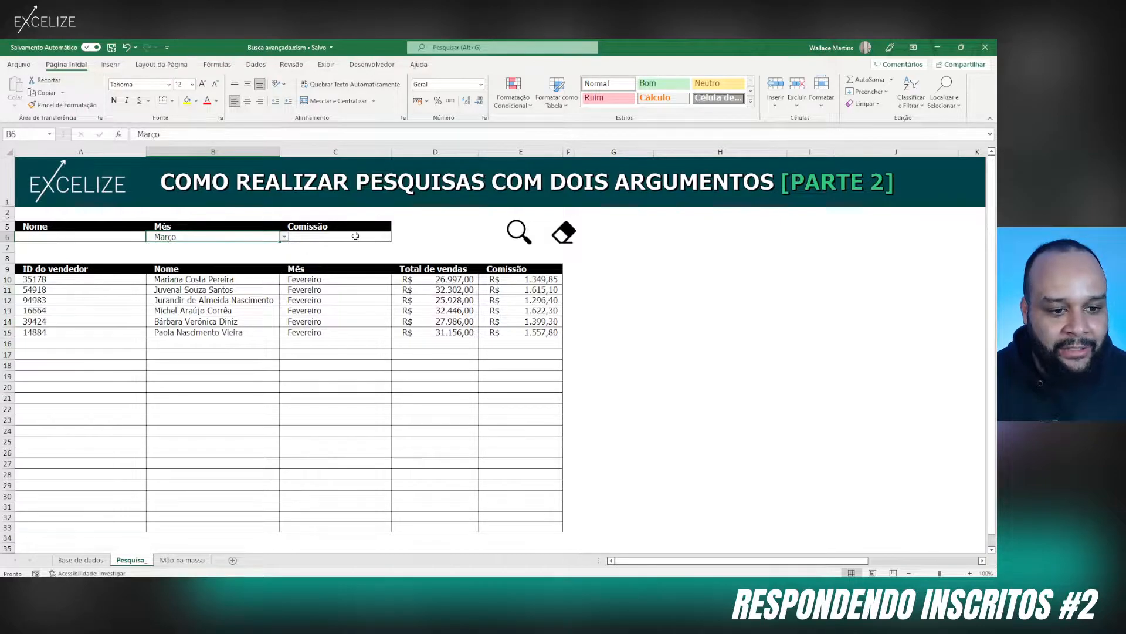
{"action": "left_click", "coordinate": [511, 237]}
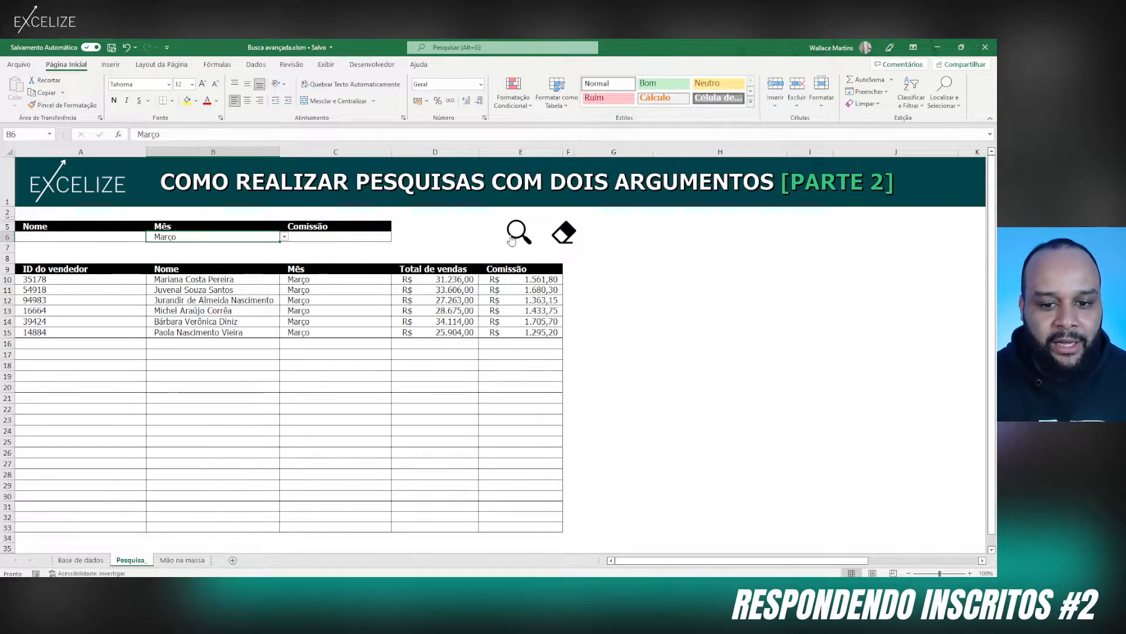
{"action": "left_click", "coordinate": [565, 238]}
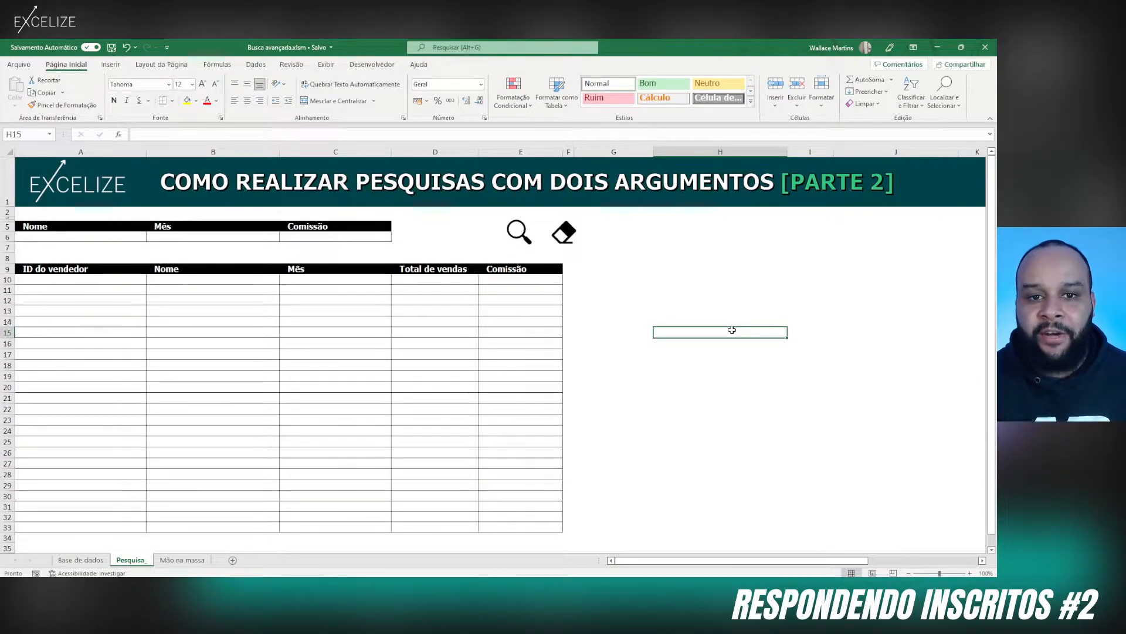
Step: Enter the notes "Filtro avançado" in cell H10 and "Gravador de macros" in cell H11
{"action": "left_click", "coordinate": [702, 289]}
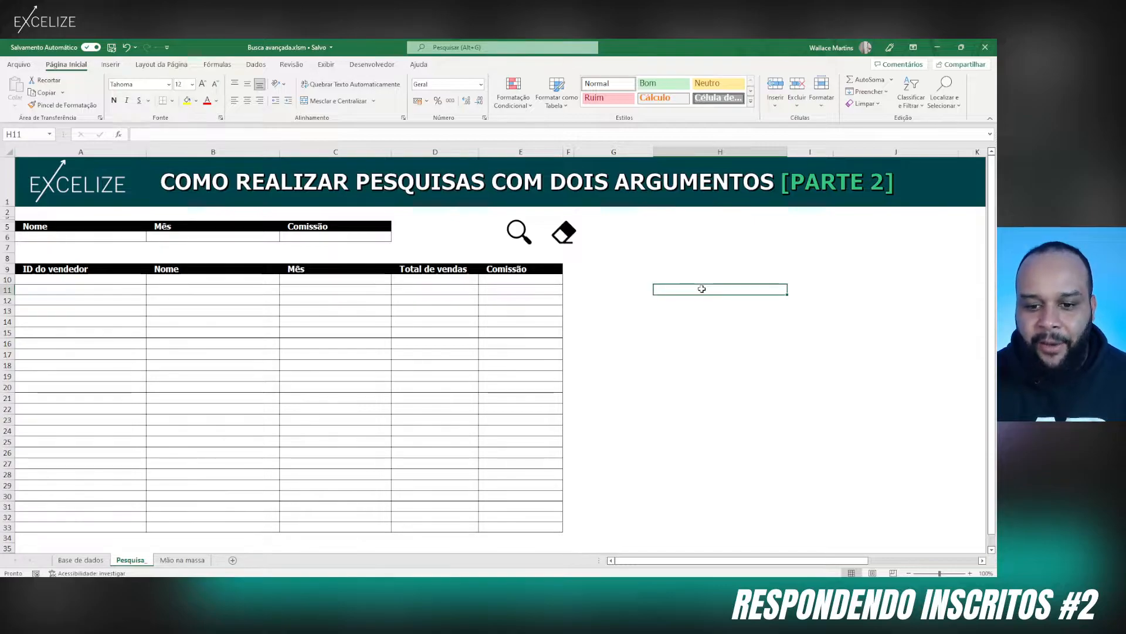
{"action": "left_click", "coordinate": [681, 276]}
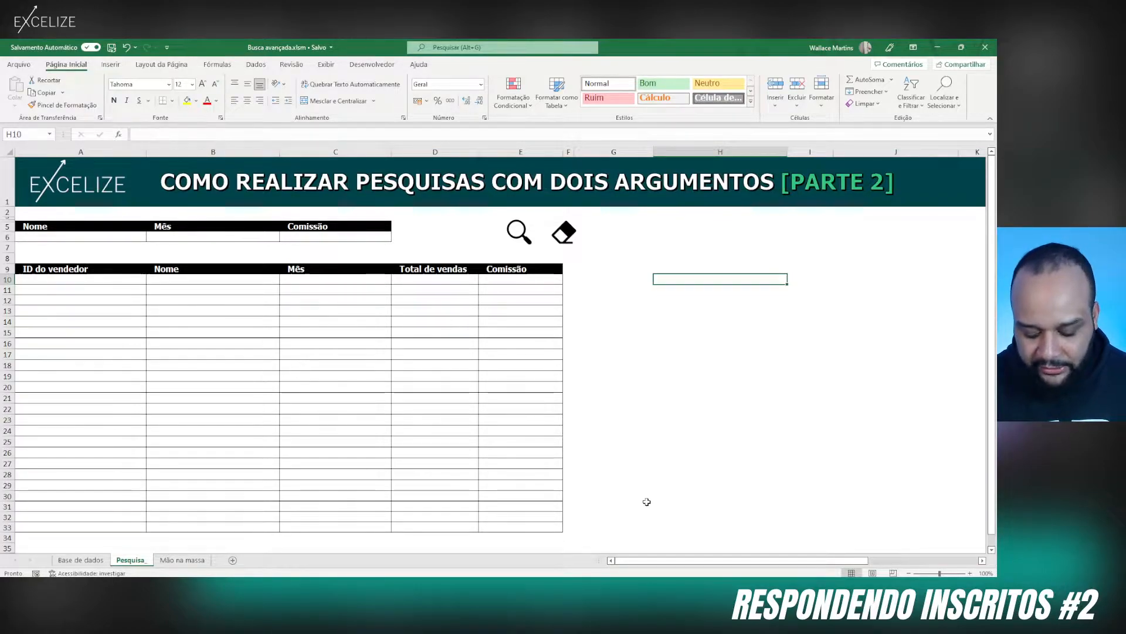
{"action": "type", "text": "Filtro ava"}
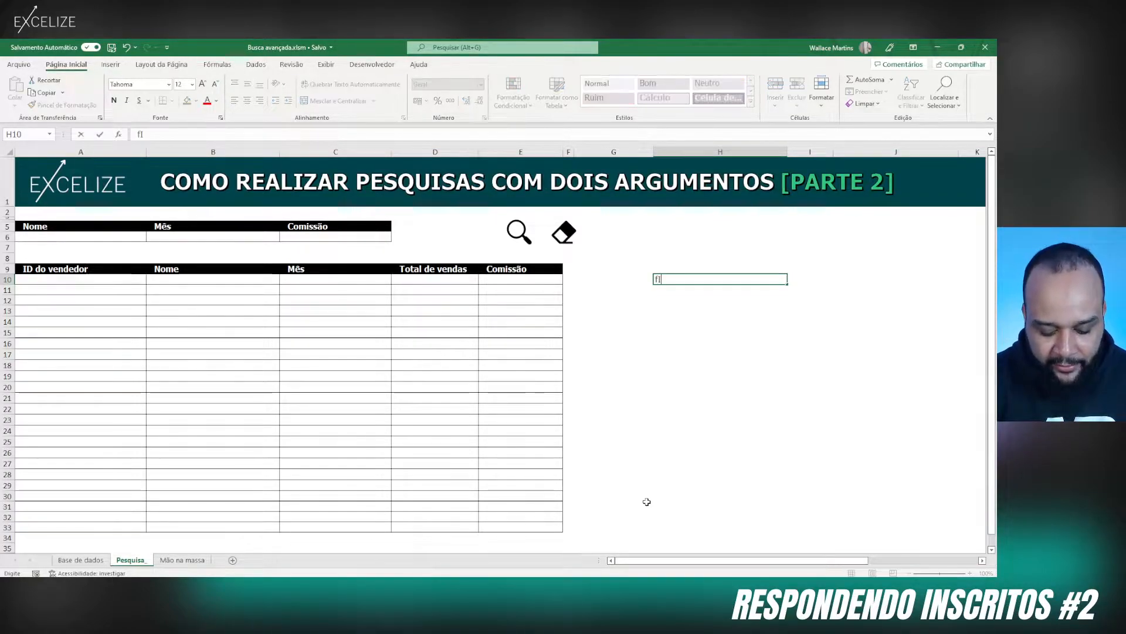
{"action": "type", "text": "nçado"}
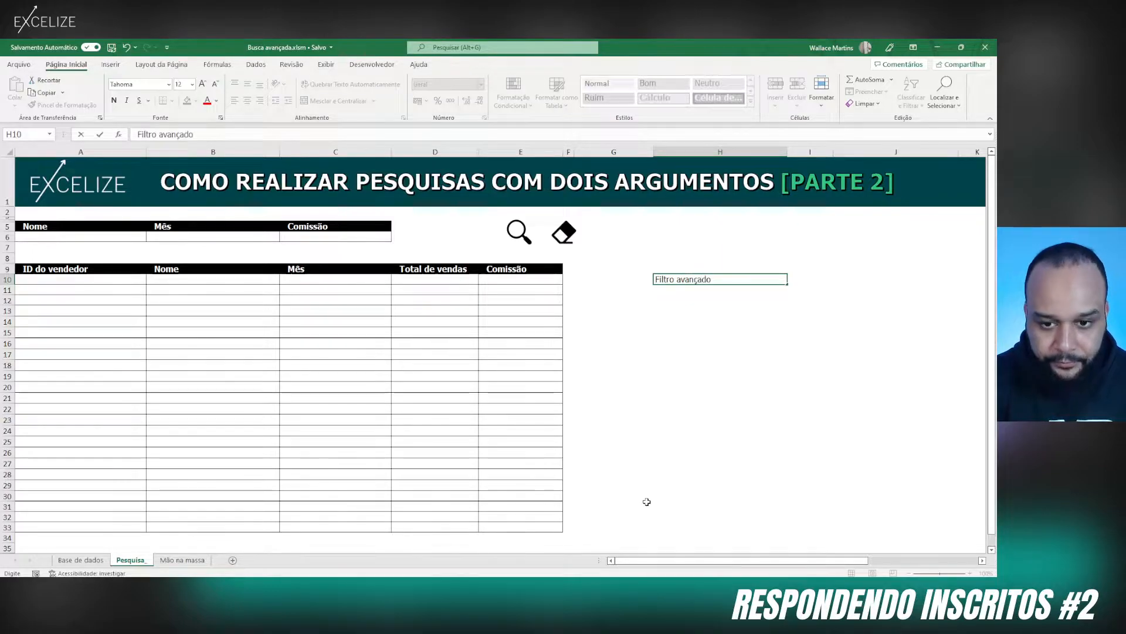
{"action": "key", "text": "Return"}
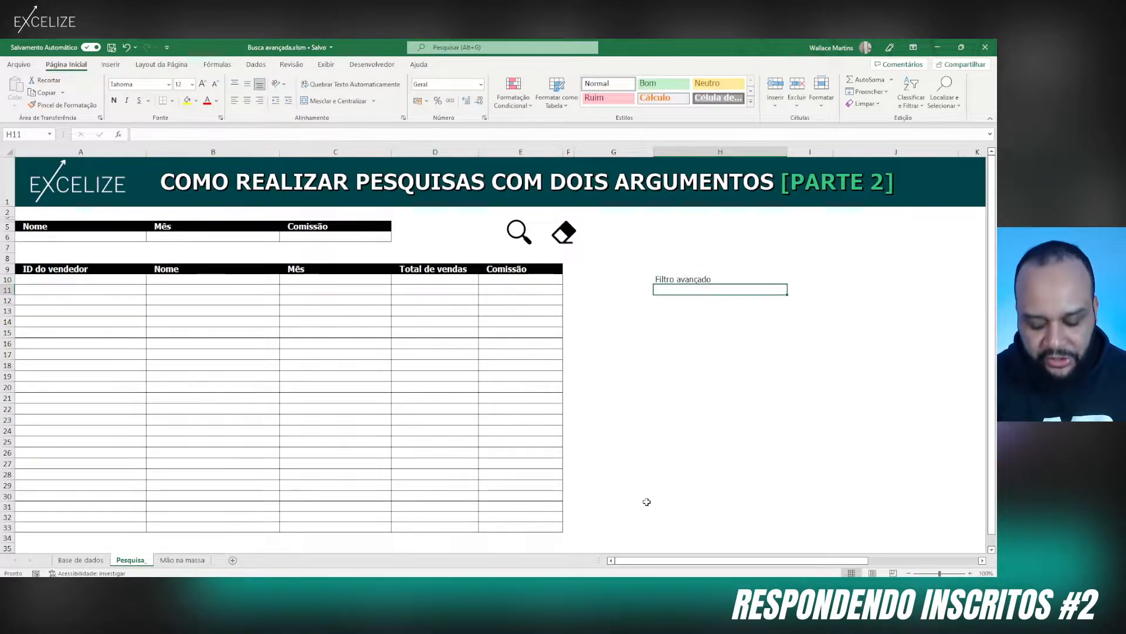
{"action": "type", "text": "Gravador "}
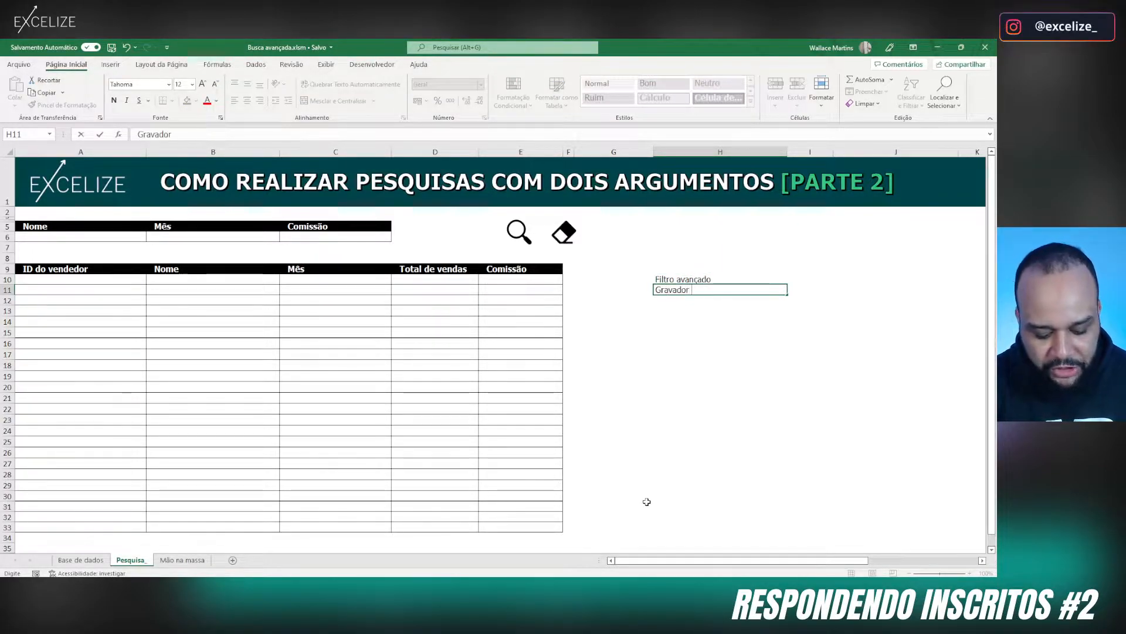
{"action": "type", "text": "de marcros"}
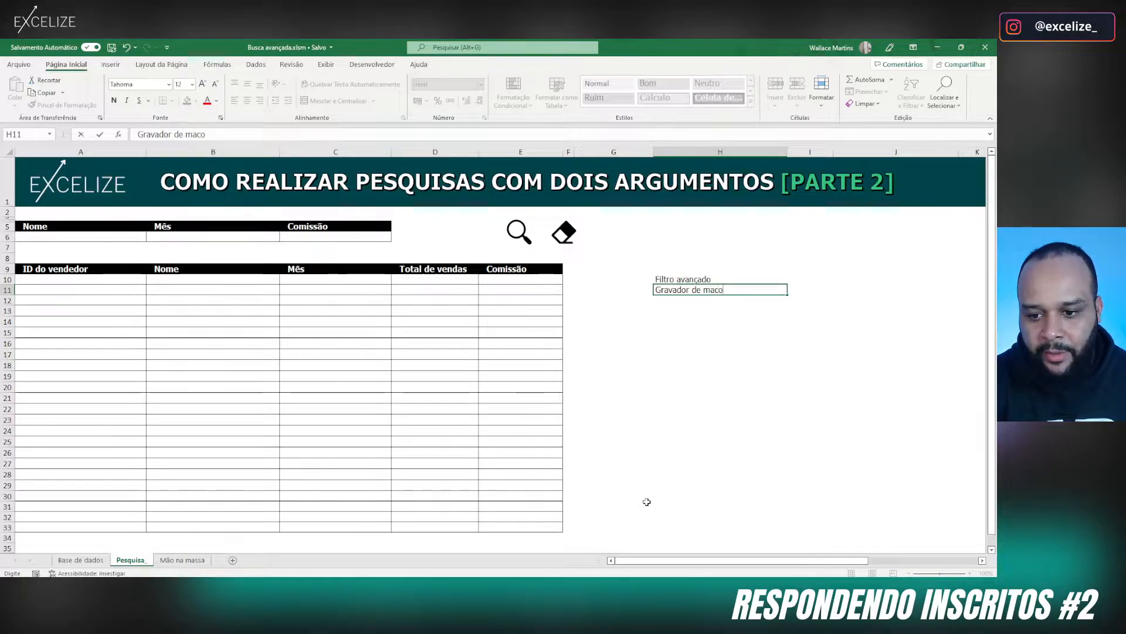
{"action": "key", "text": "Return"}
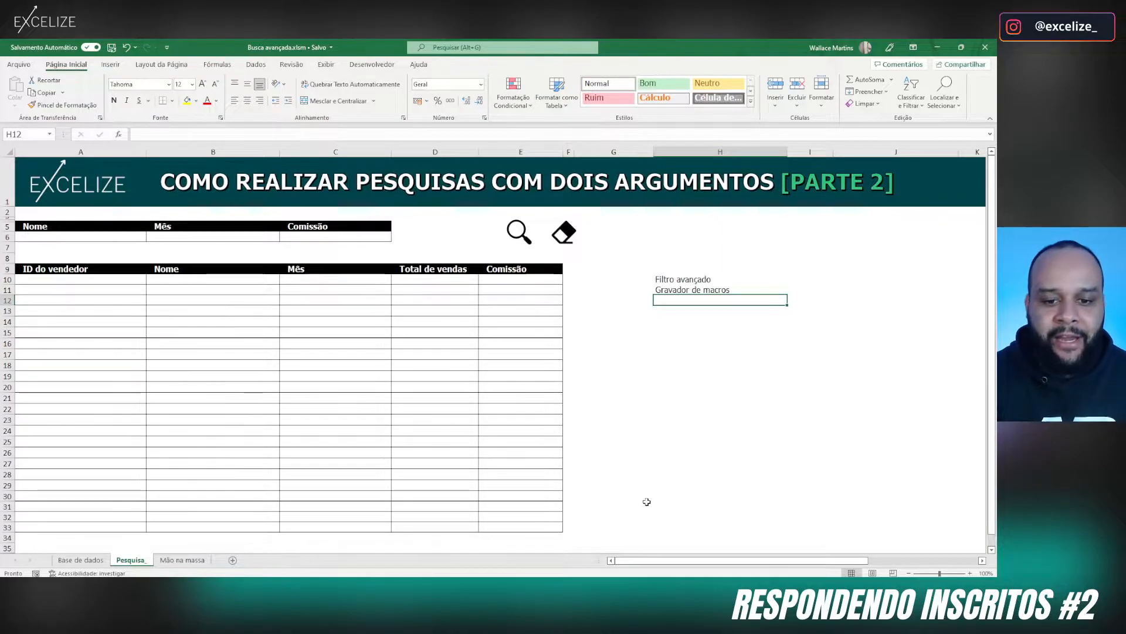
Step: Run the search with empty criteria, inspect the criteria range A5:C6, and clear the results
{"action": "left_click", "coordinate": [522, 241]}
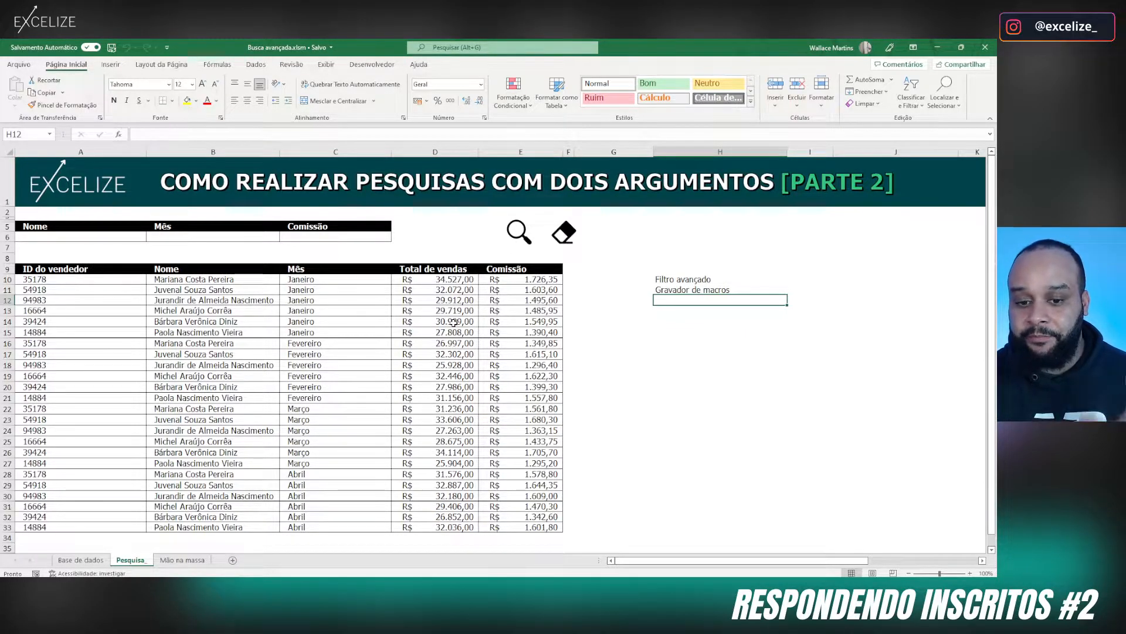
{"action": "left_click_drag", "start_coordinate": [108, 225], "coordinate": [329, 237]}
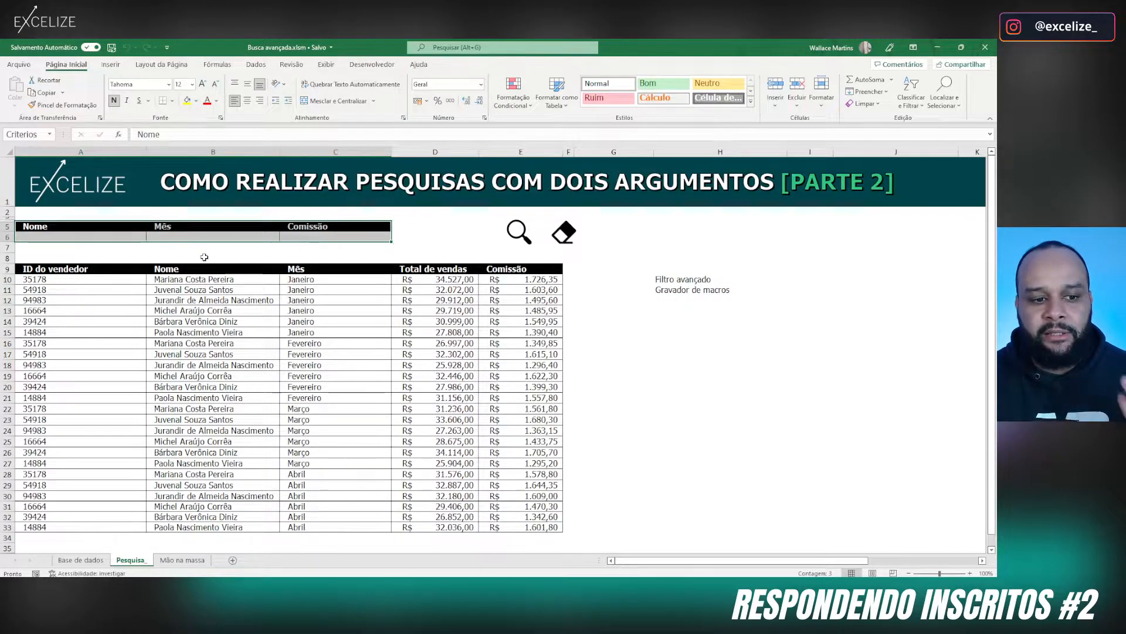
{"action": "left_click", "coordinate": [565, 233]}
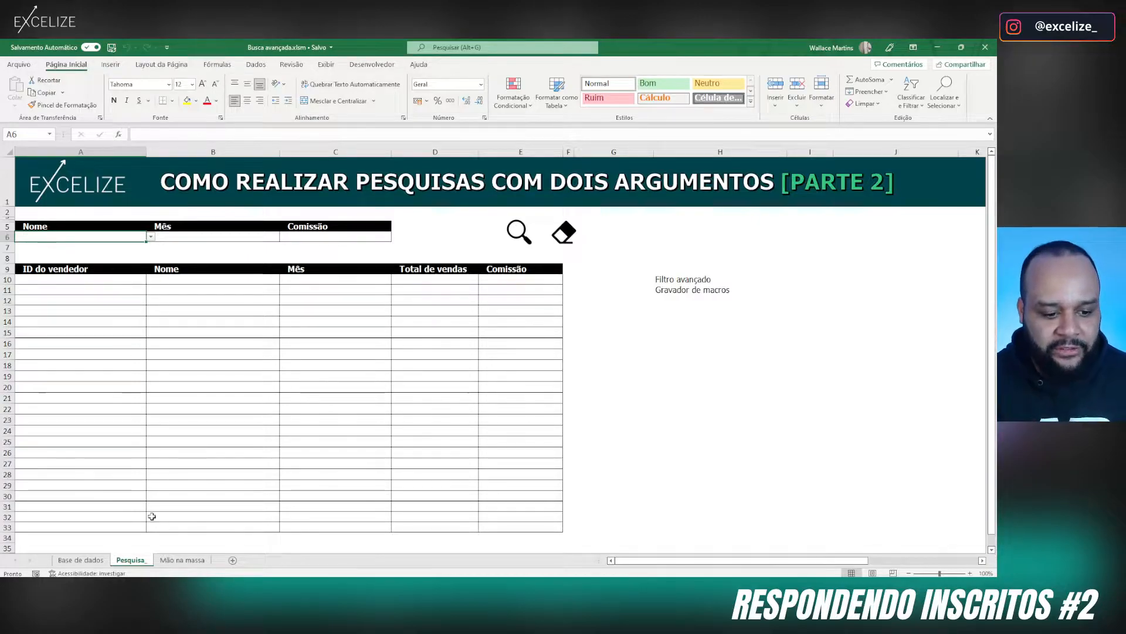
Step: Compare the column headers of the Base de dados table with those of the results area on the Pesquisa sheet
{"action": "left_click", "coordinate": [80, 560]}
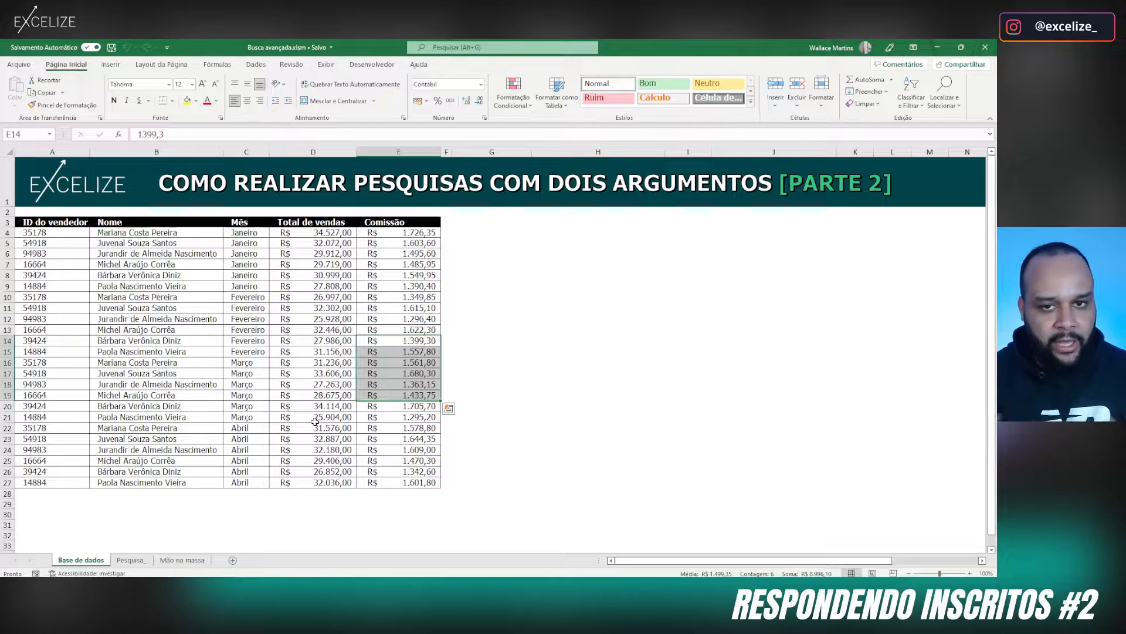
{"action": "left_click", "coordinate": [131, 560]}
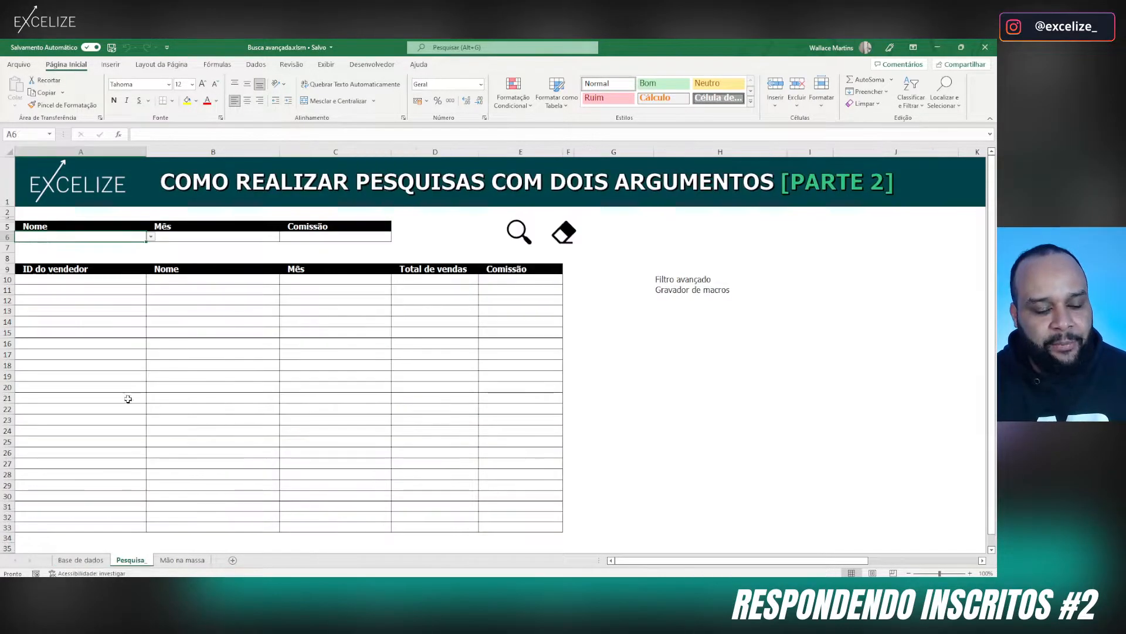
{"action": "left_click_drag", "start_coordinate": [59, 269], "coordinate": [499, 267]}
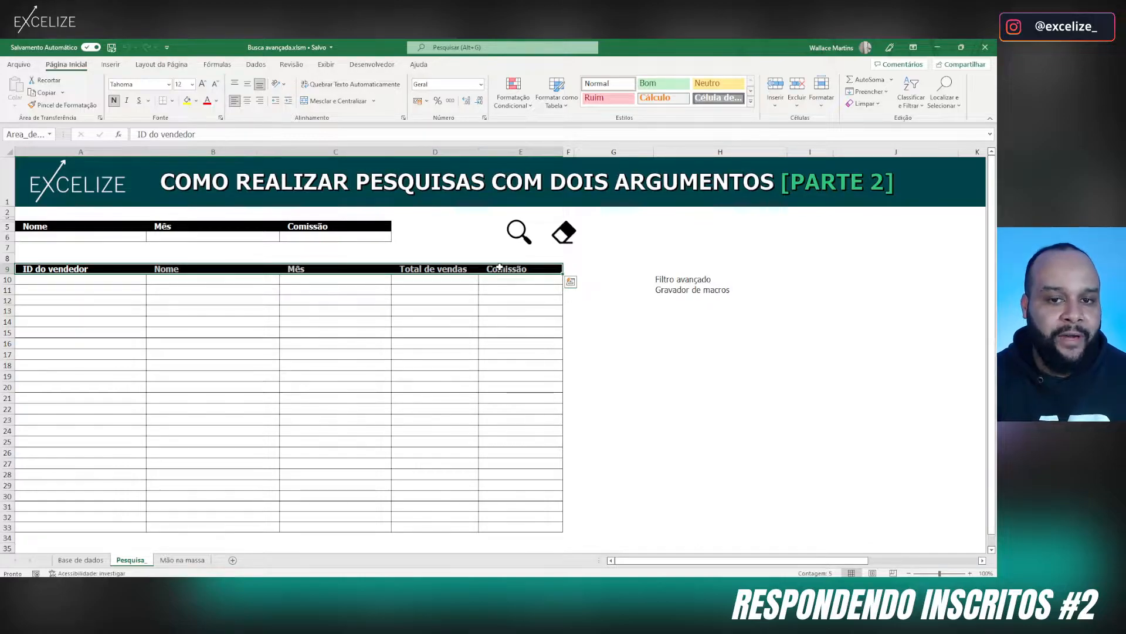
{"action": "left_click", "coordinate": [93, 560]}
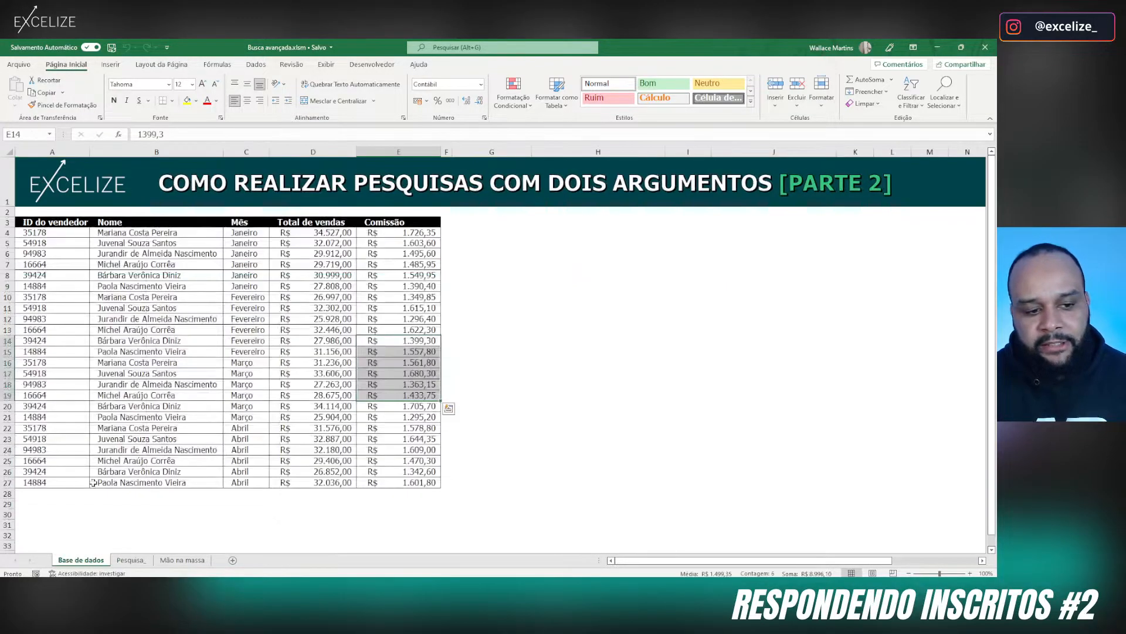
{"action": "left_click_drag", "start_coordinate": [27, 223], "coordinate": [413, 228]}
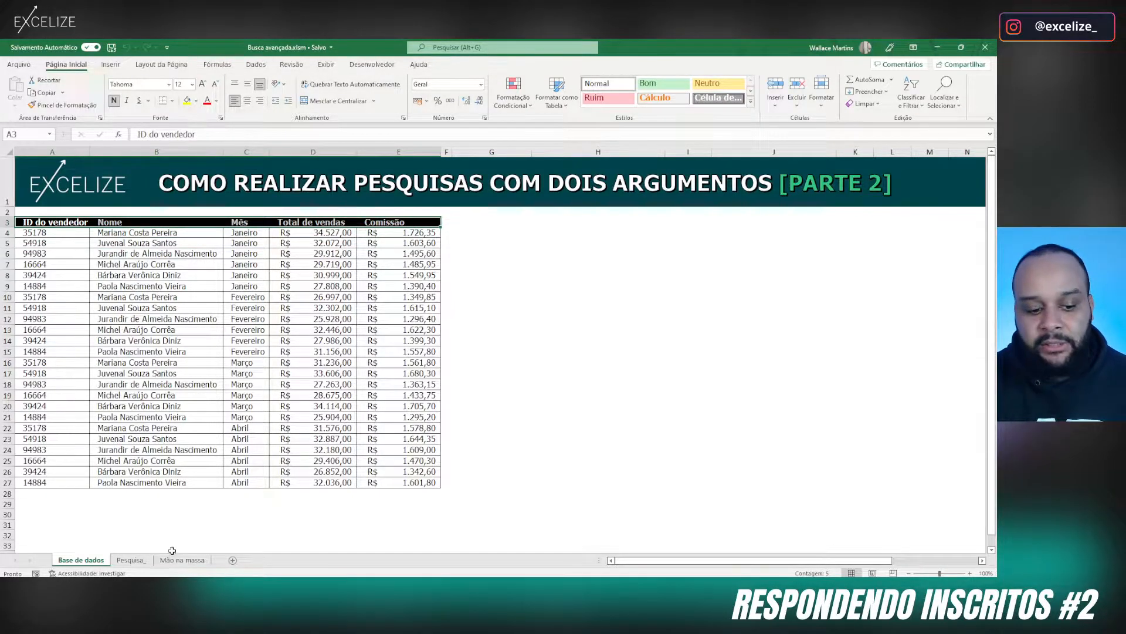
{"action": "left_click", "coordinate": [132, 560]}
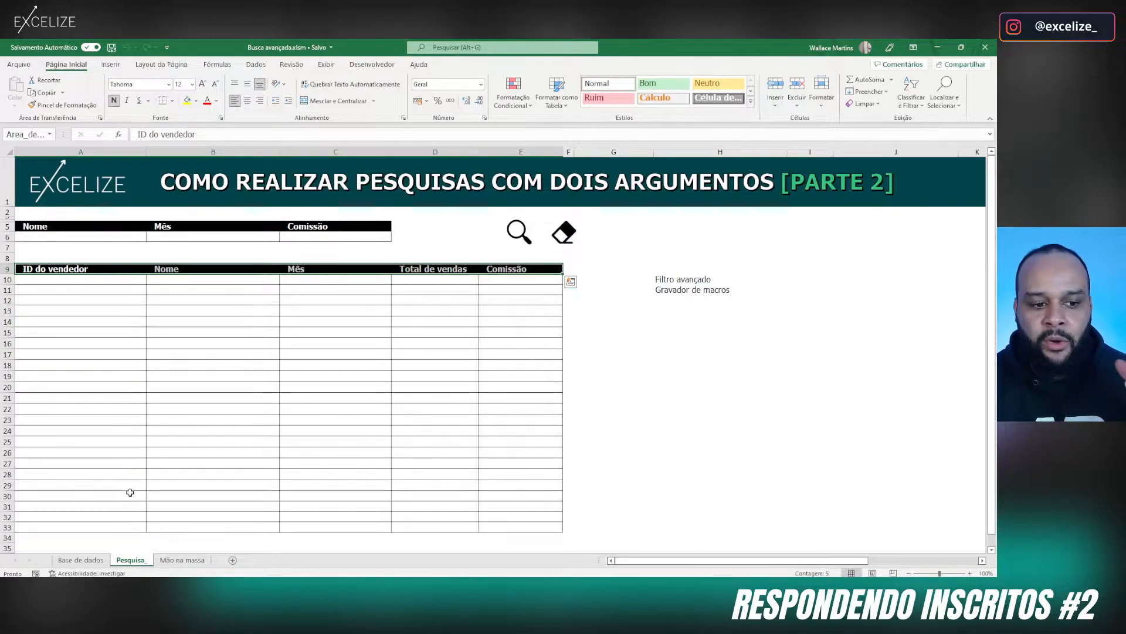
{"action": "left_click", "coordinate": [89, 560]}
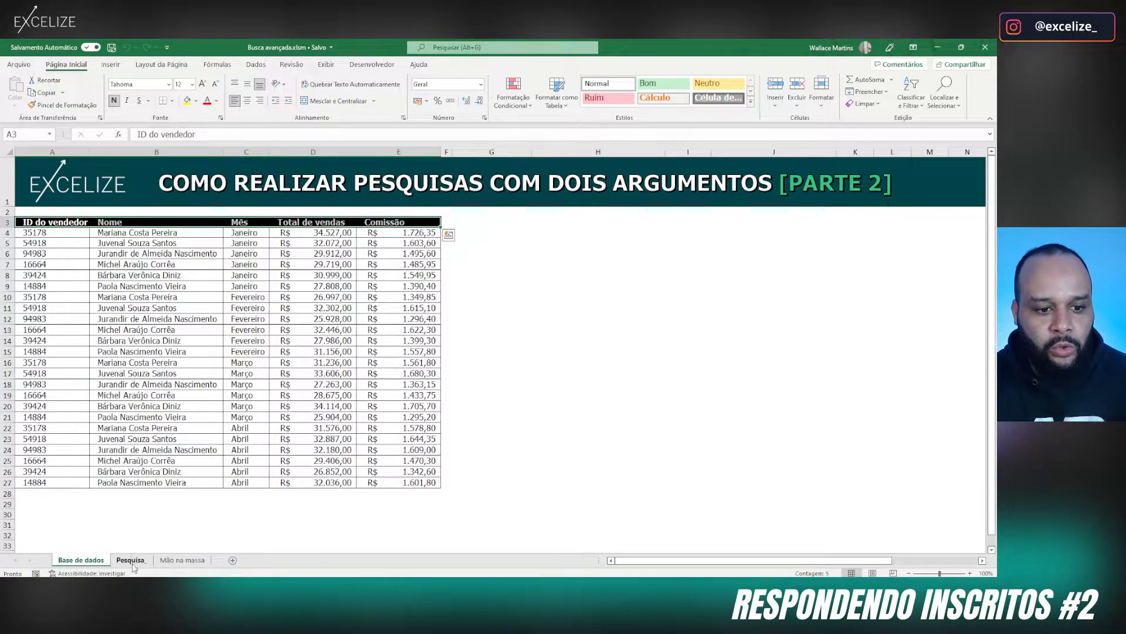
{"action": "left_click", "coordinate": [132, 560]}
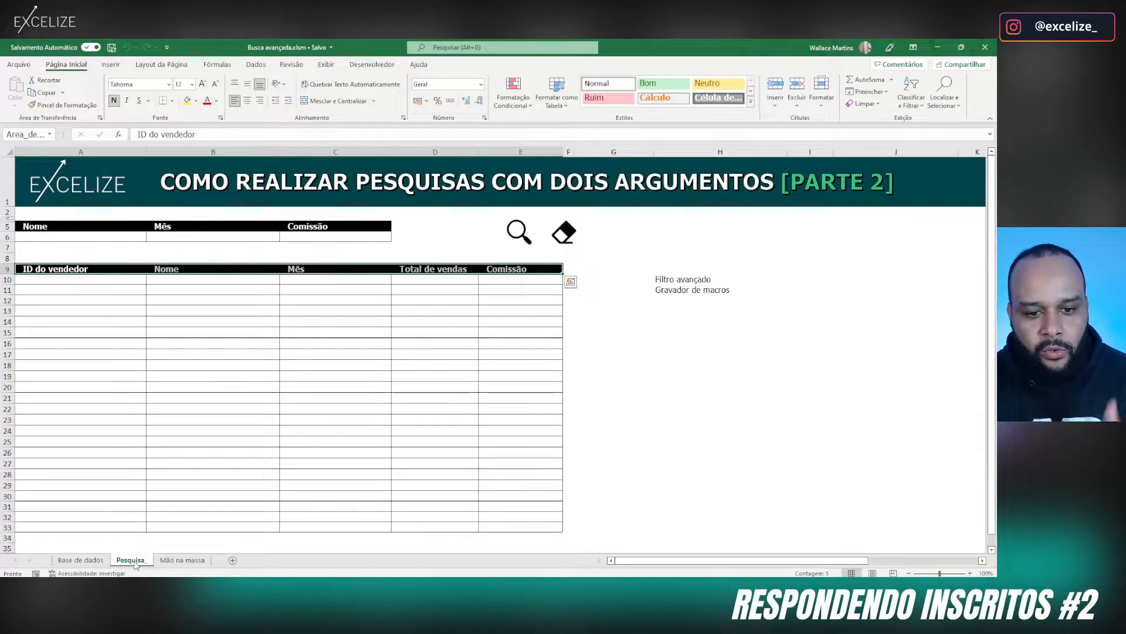
Step: Review the Base de dados table against the criteria range A5:C6 on the Pesquisa sheet
{"action": "left_click", "coordinate": [101, 564]}
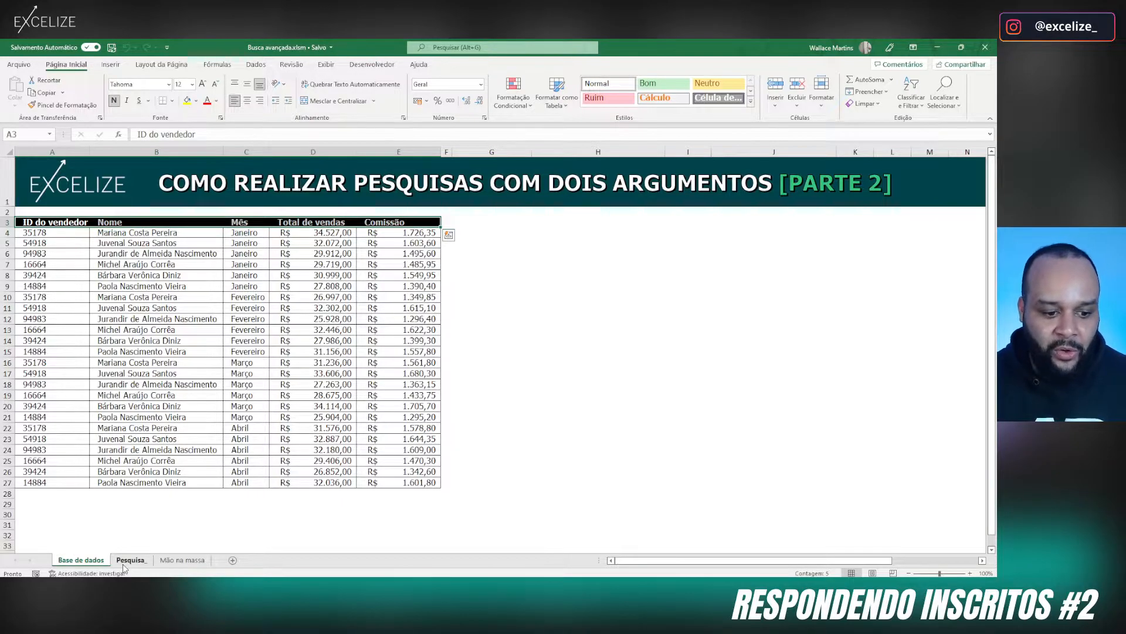
{"action": "left_click", "coordinate": [125, 561]}
{"action": "left_click_drag", "start_coordinate": [51, 227], "coordinate": [352, 237]}
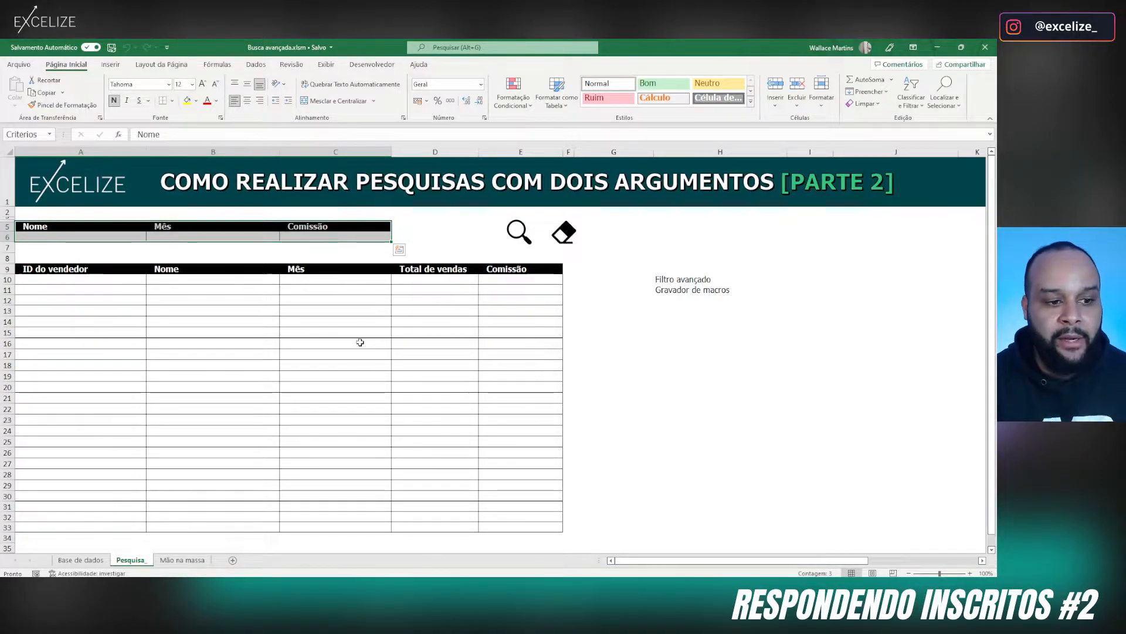
Step: Leave the Nome criterion empty and set the Mês criterion in B6 to Fevereiro
{"action": "left_click", "coordinate": [112, 236]}
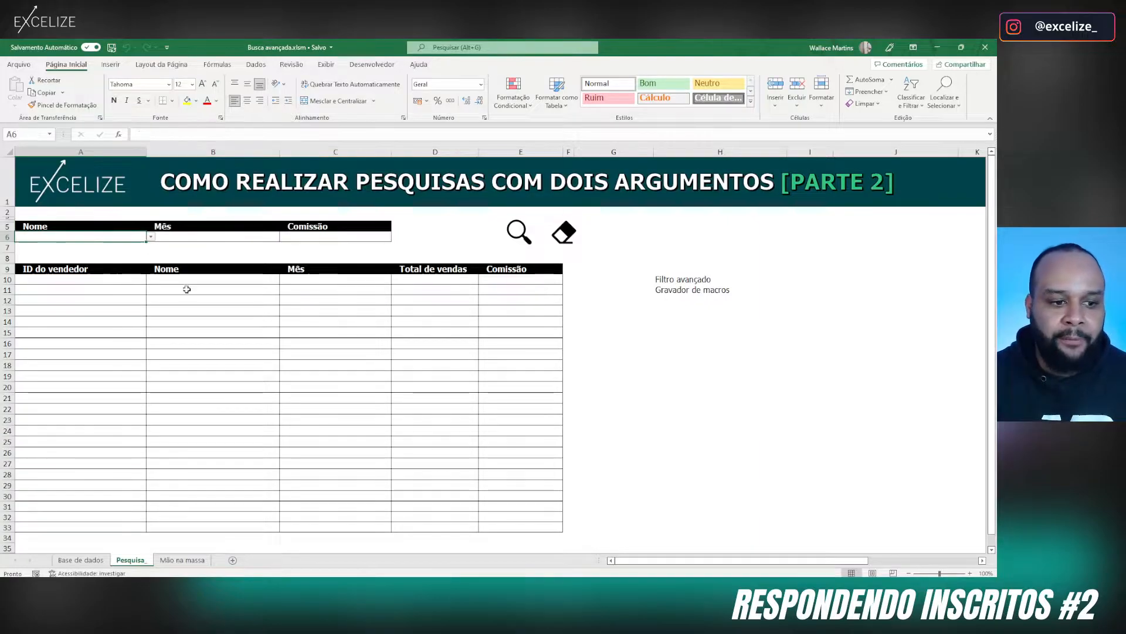
{"action": "left_click", "coordinate": [151, 237]}
{"action": "left_click", "coordinate": [193, 237]}
{"action": "left_click", "coordinate": [284, 237]}
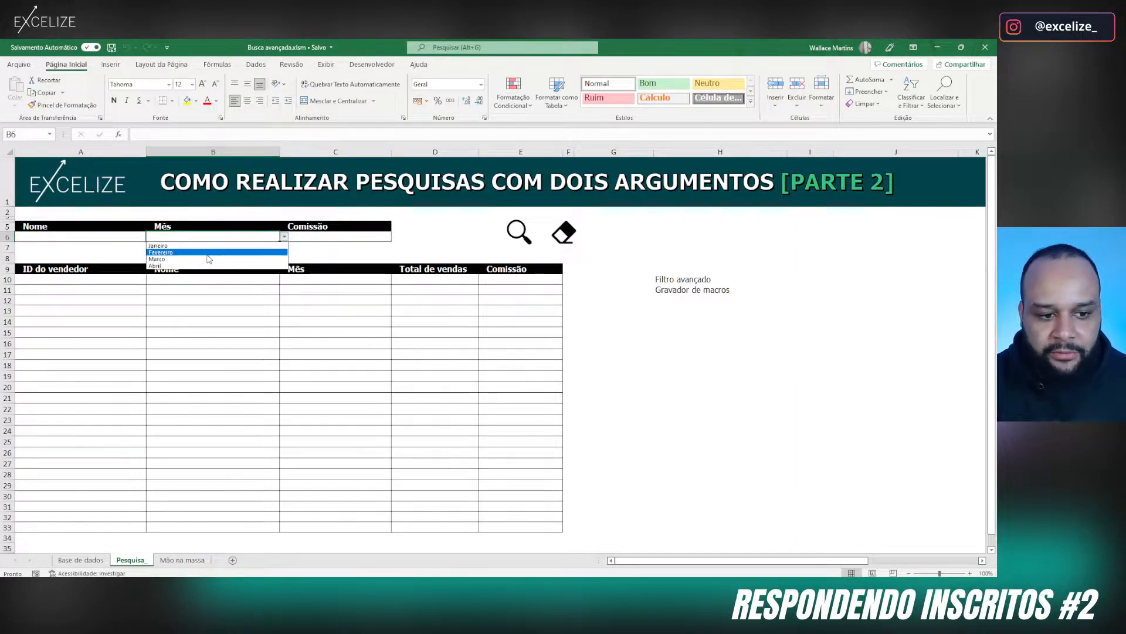
{"action": "left_click", "coordinate": [207, 253]}
{"action": "key", "text": "Right"}
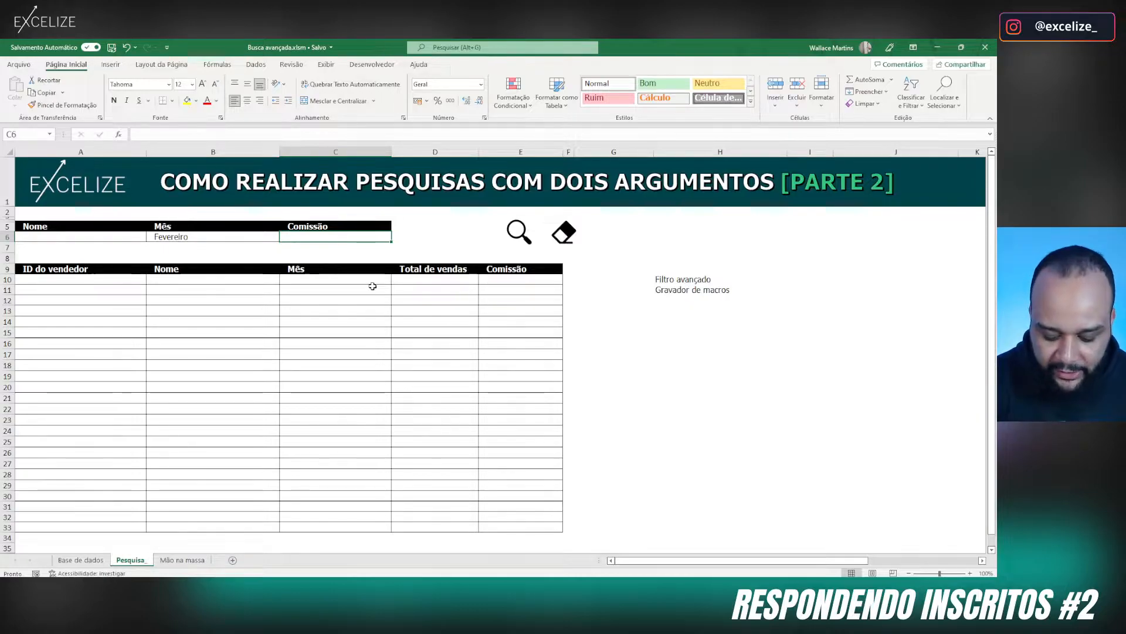
Step: Enter the Comissão criterion >=1600 in cell C6
{"action": "type", "text": ">1600"}
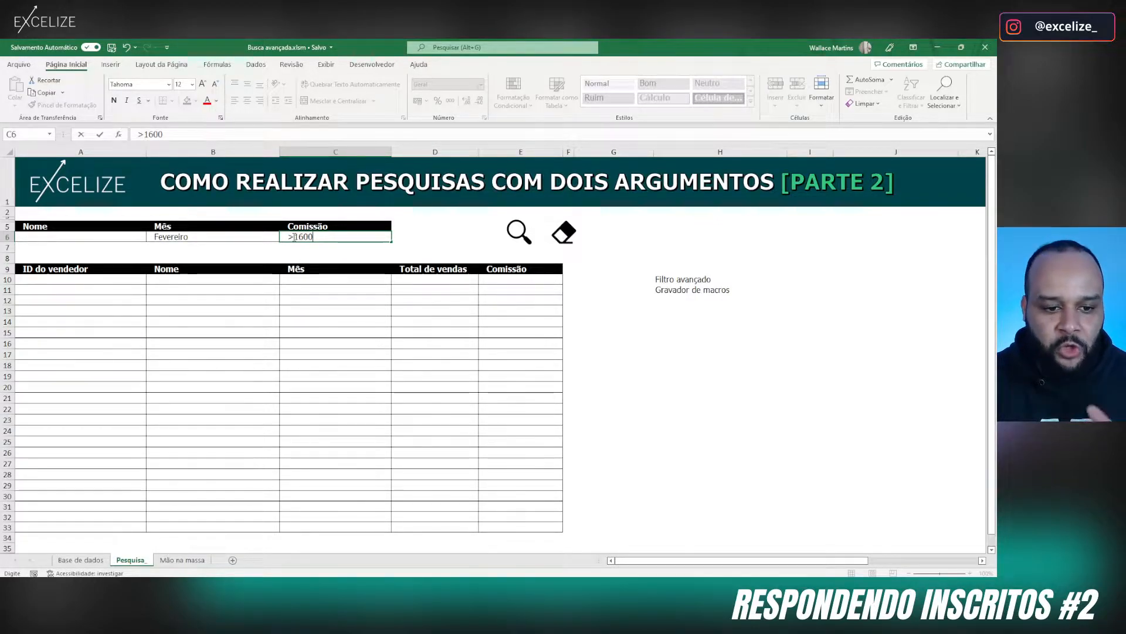
{"action": "left_click_drag", "start_coordinate": [292, 237], "coordinate": [285, 237]}
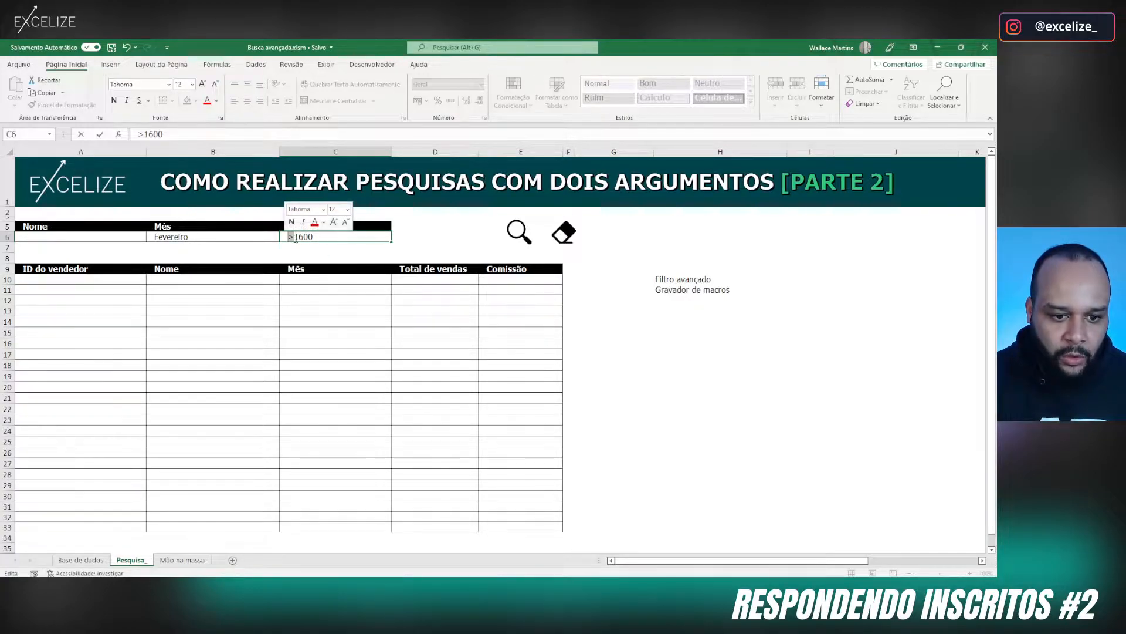
{"action": "left_click", "coordinate": [326, 237]}
{"action": "type", "text": "="}
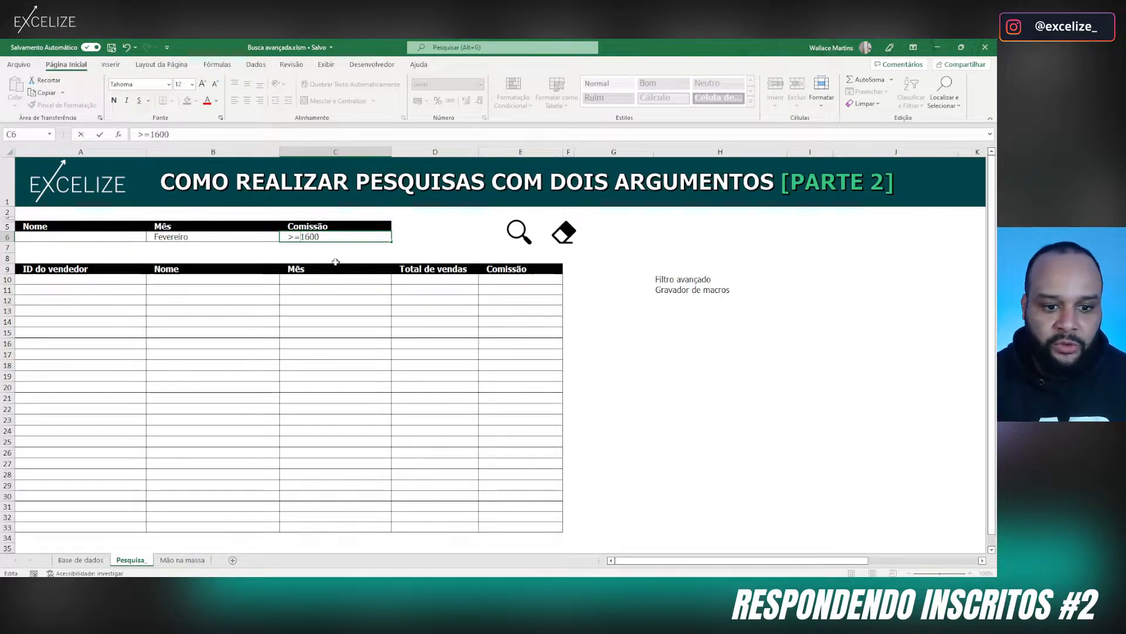
{"action": "key", "text": "Return"}
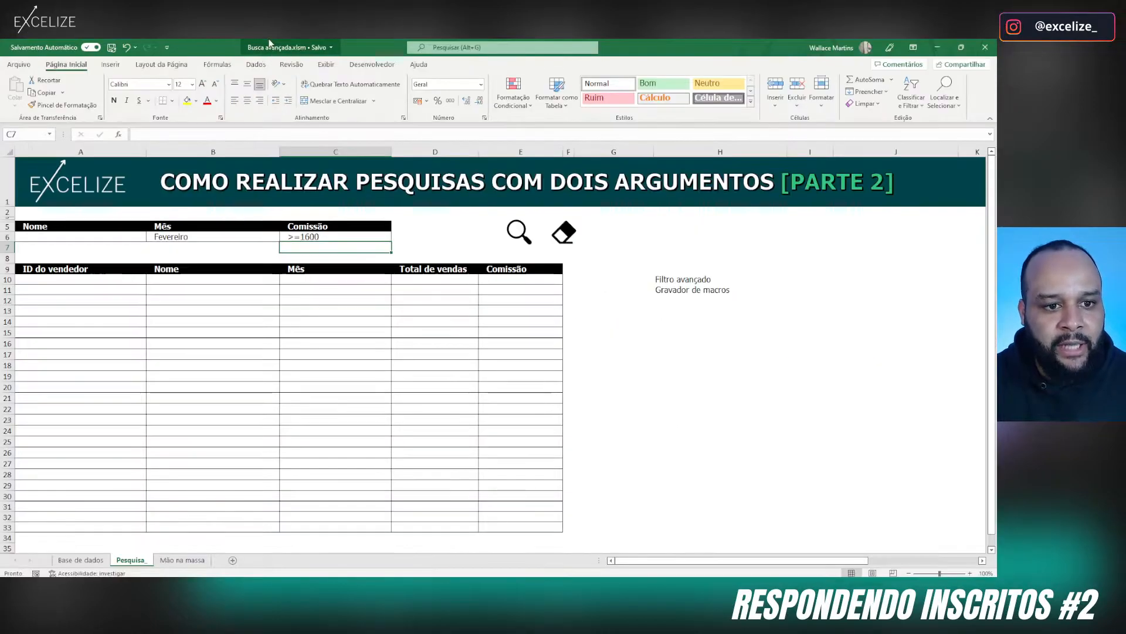
Step: Start the advanced filter and set its action to copy the results to another location (Copiar para outro local)
{"action": "left_click", "coordinate": [280, 72]}
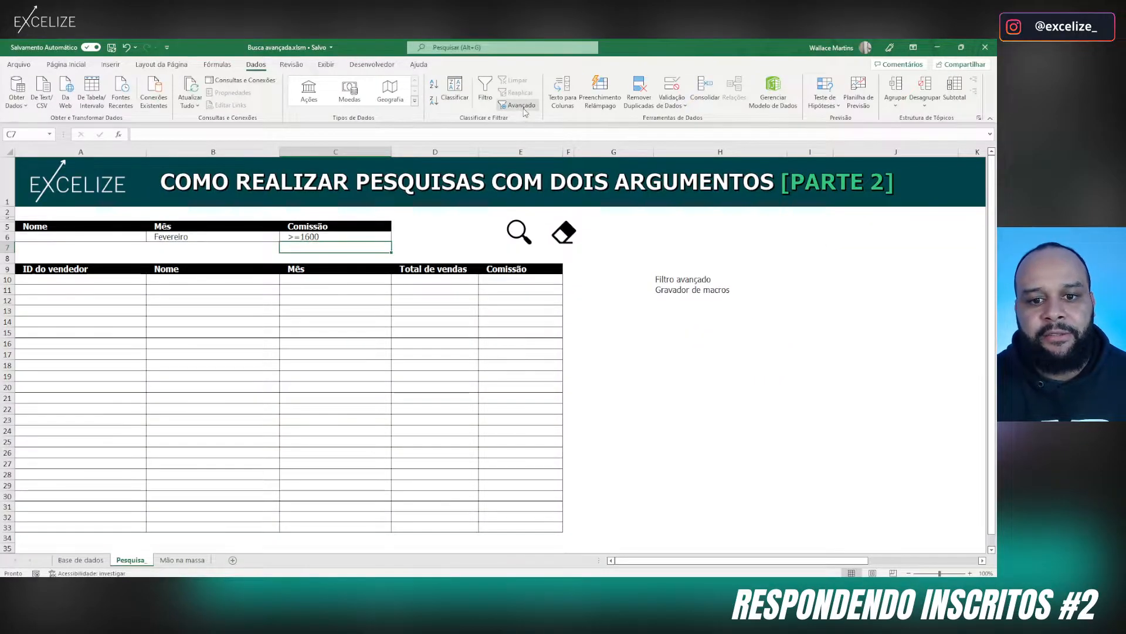
{"action": "left_click", "coordinate": [517, 108]}
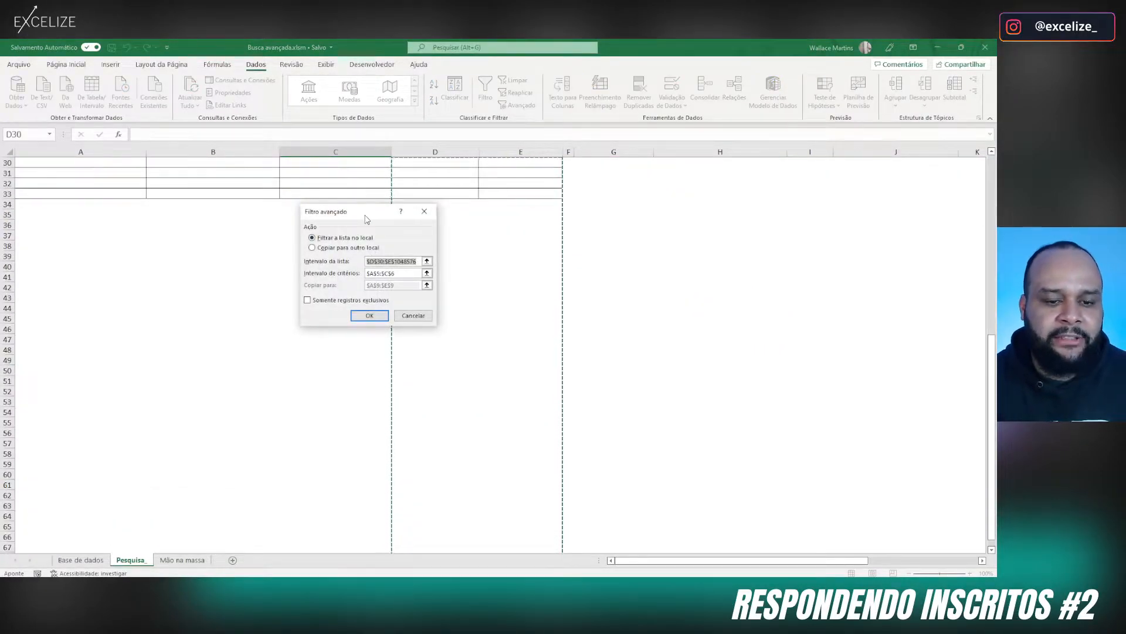
{"action": "scroll", "coordinate": [371, 249], "scroll_direction": "up", "scroll_amount": 8}
{"action": "scroll", "coordinate": [372, 258], "scroll_direction": "up", "scroll_amount": 2}
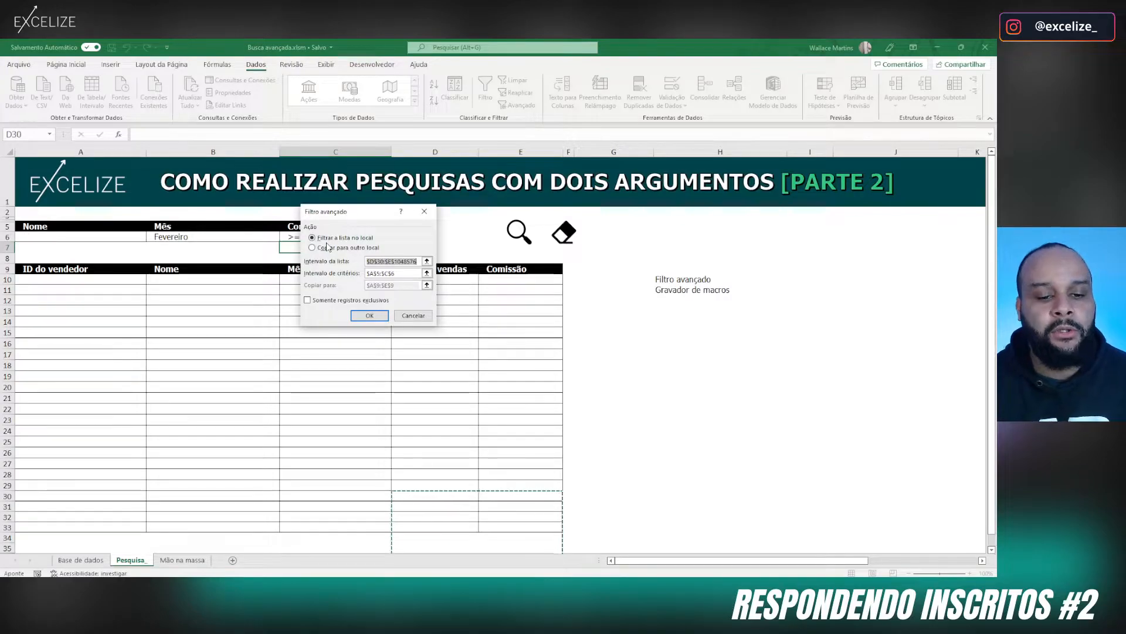
{"action": "left_click", "coordinate": [333, 251]}
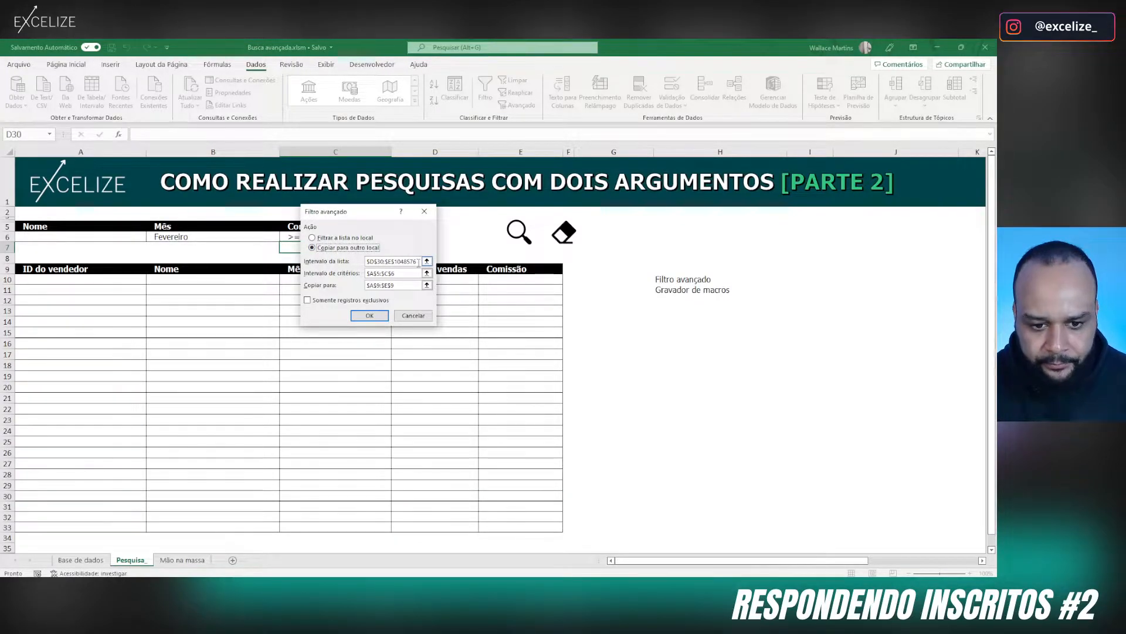
Step: Set the advanced filter's list range to A3:E1048576 on the Base de dados sheet, replacing the existing reference
{"action": "left_click", "coordinate": [374, 264]}
{"action": "left_click_drag", "start_coordinate": [375, 264], "coordinate": [414, 261]}
{"action": "key", "text": "BackSpace"}
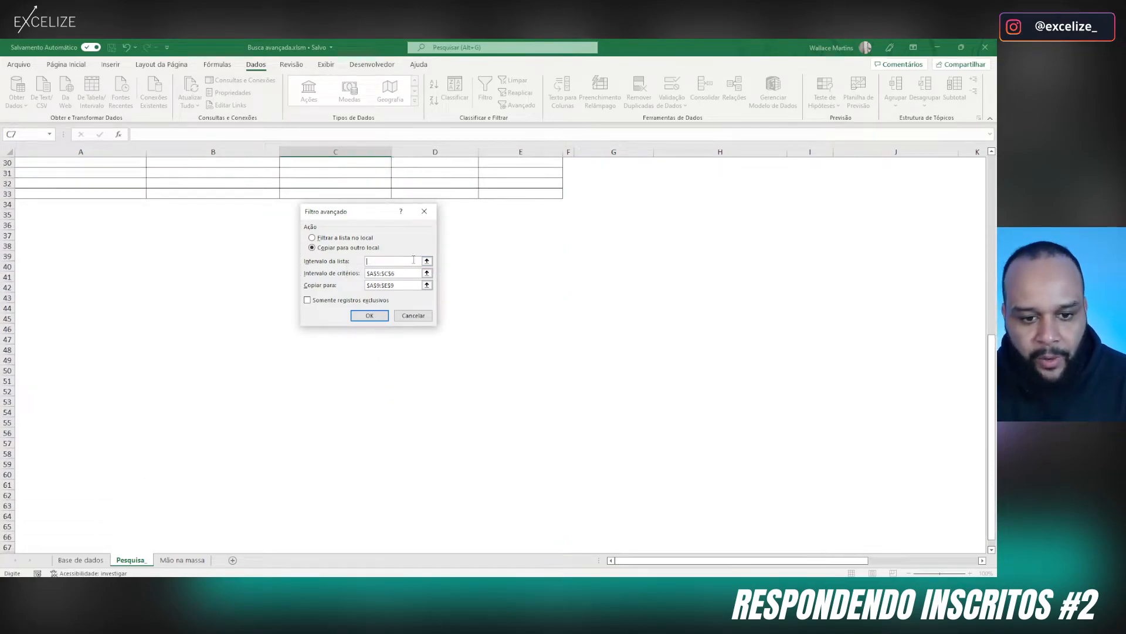
{"action": "left_click", "coordinate": [81, 560]}
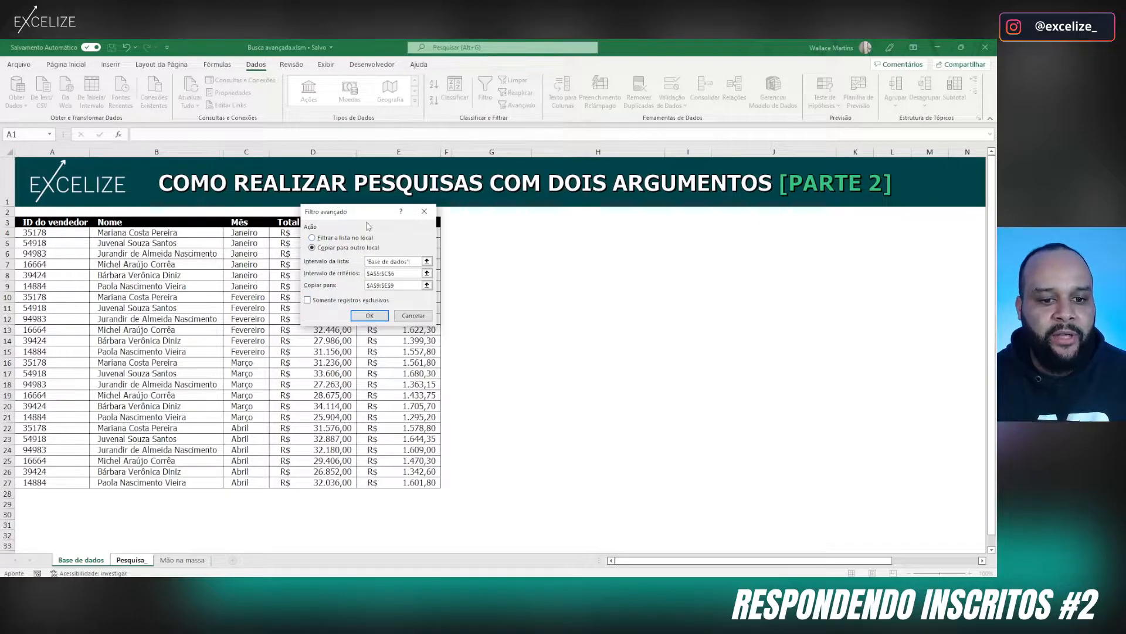
{"action": "left_click_drag", "start_coordinate": [329, 214], "coordinate": [496, 216]}
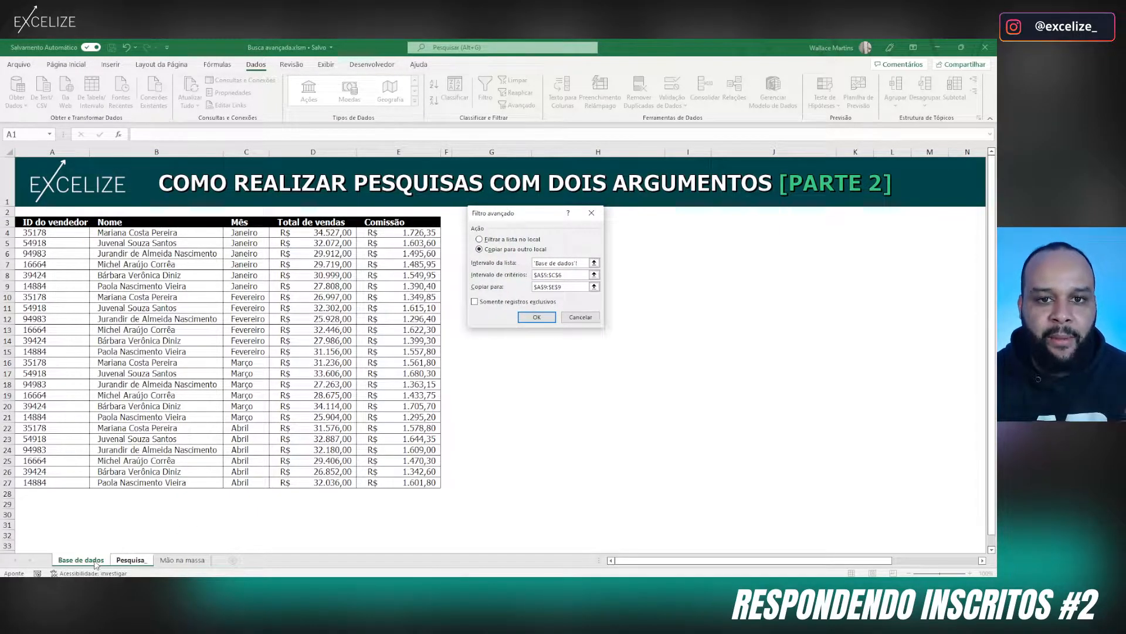
{"action": "left_click_drag", "start_coordinate": [33, 222], "coordinate": [397, 232]}
{"action": "key", "text": "ctrl+shift+Down"}
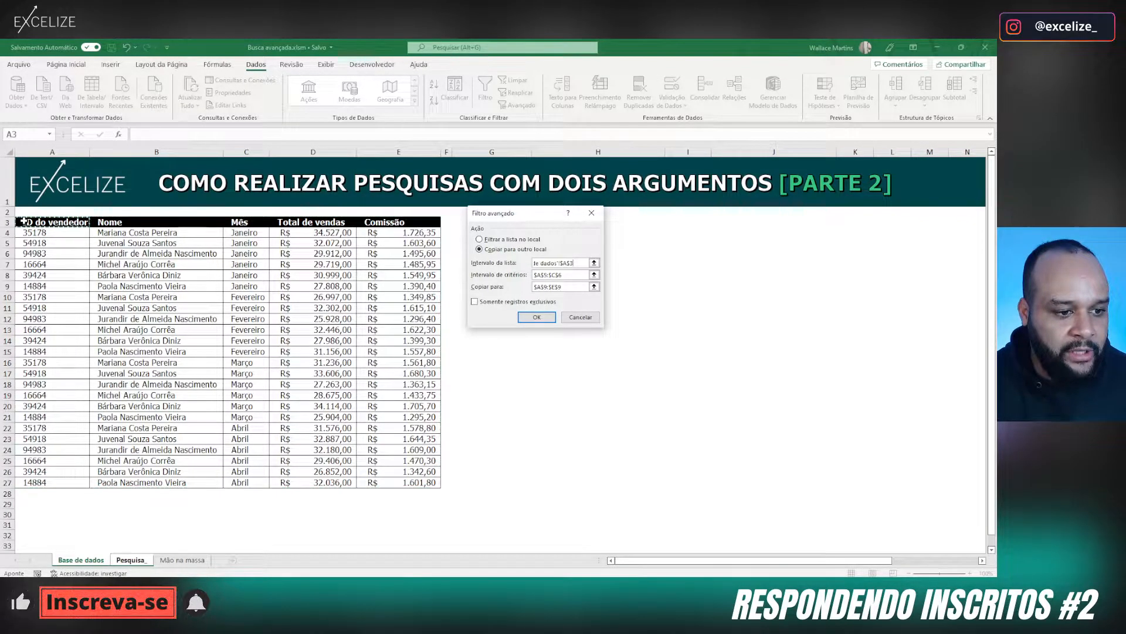
{"action": "left_click_drag", "start_coordinate": [23, 222], "coordinate": [309, 210]}
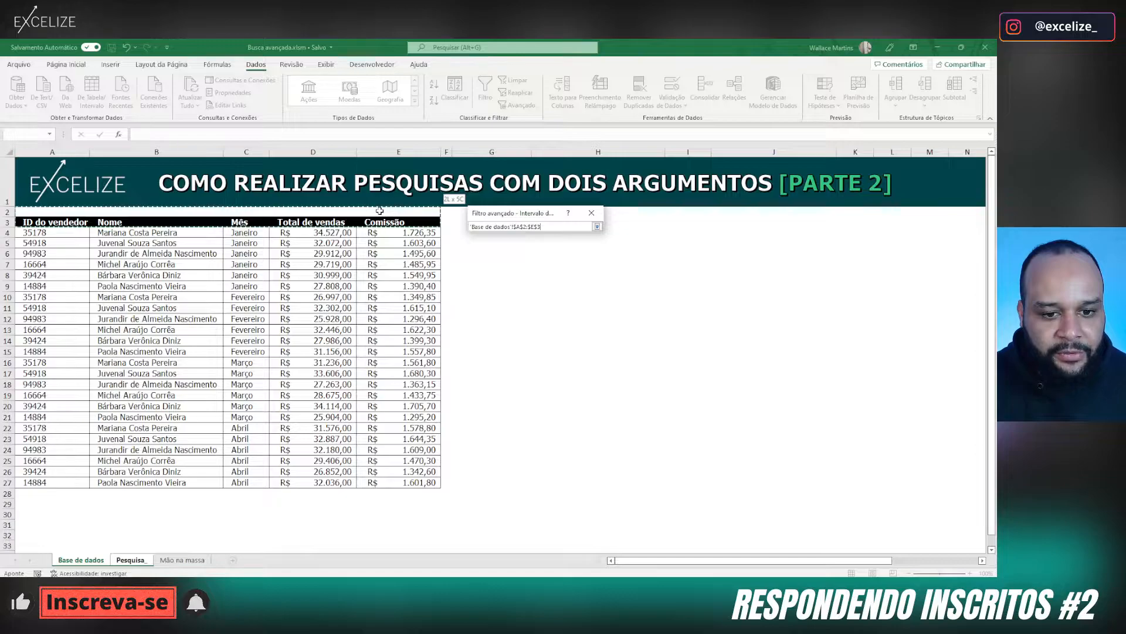
{"action": "left_click_drag", "start_coordinate": [385, 221], "coordinate": [386, 220]}
{"action": "key", "text": "ctrl+shift+Down"}
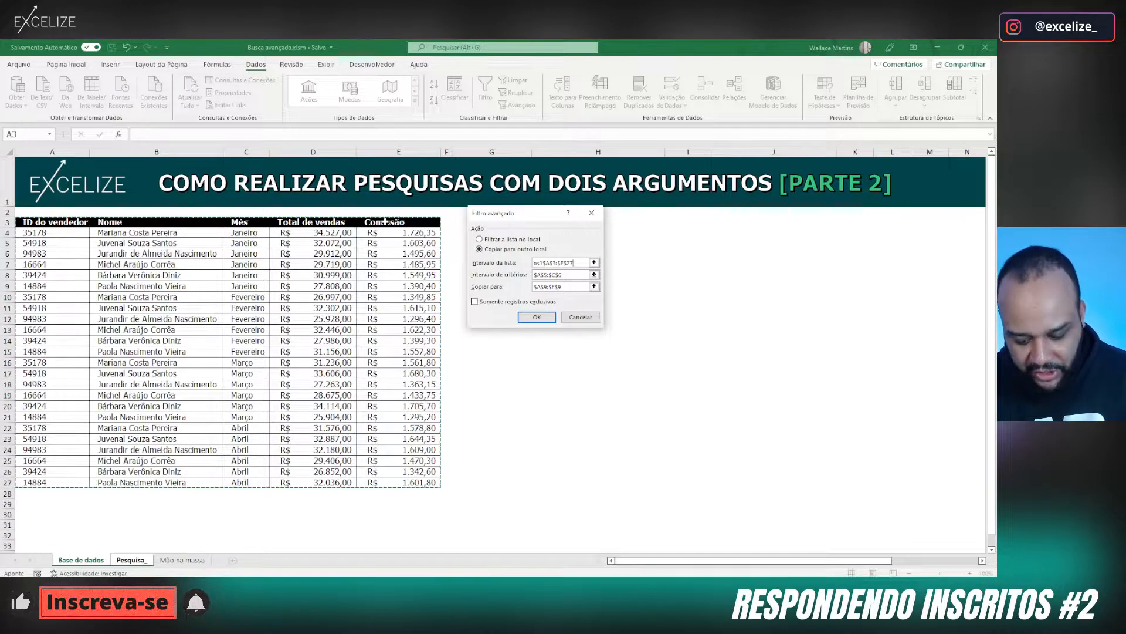
{"action": "key", "text": "ctrl+shift+Down"}
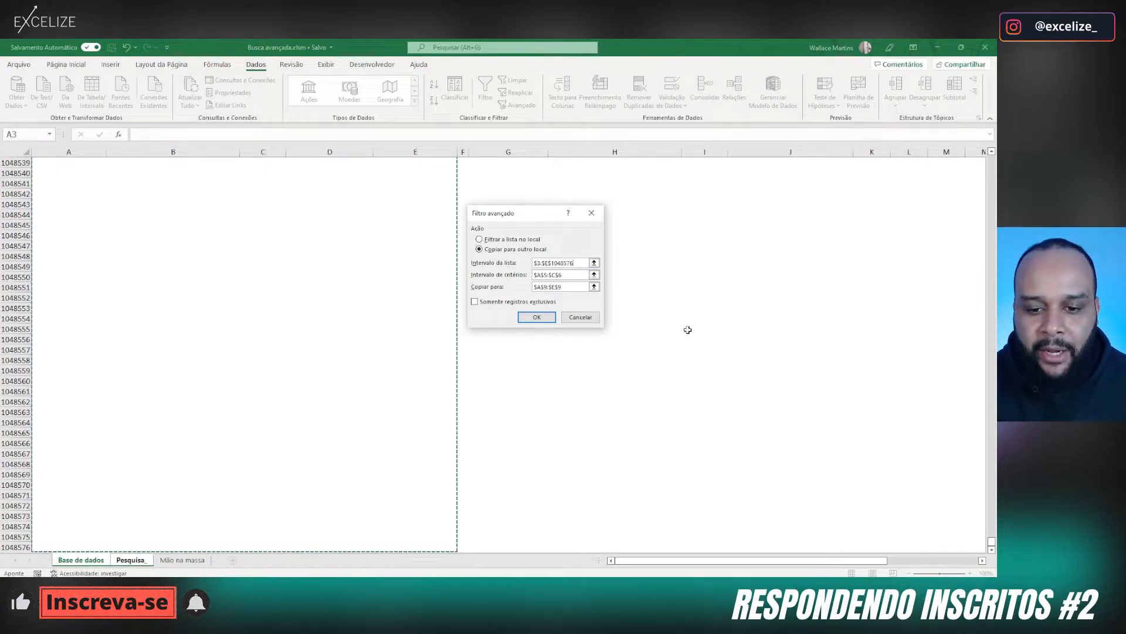
Step: Replace the advanced filter's criteria range with A5:C6 on the Pesquisa sheet
{"action": "left_click", "coordinate": [568, 275]}
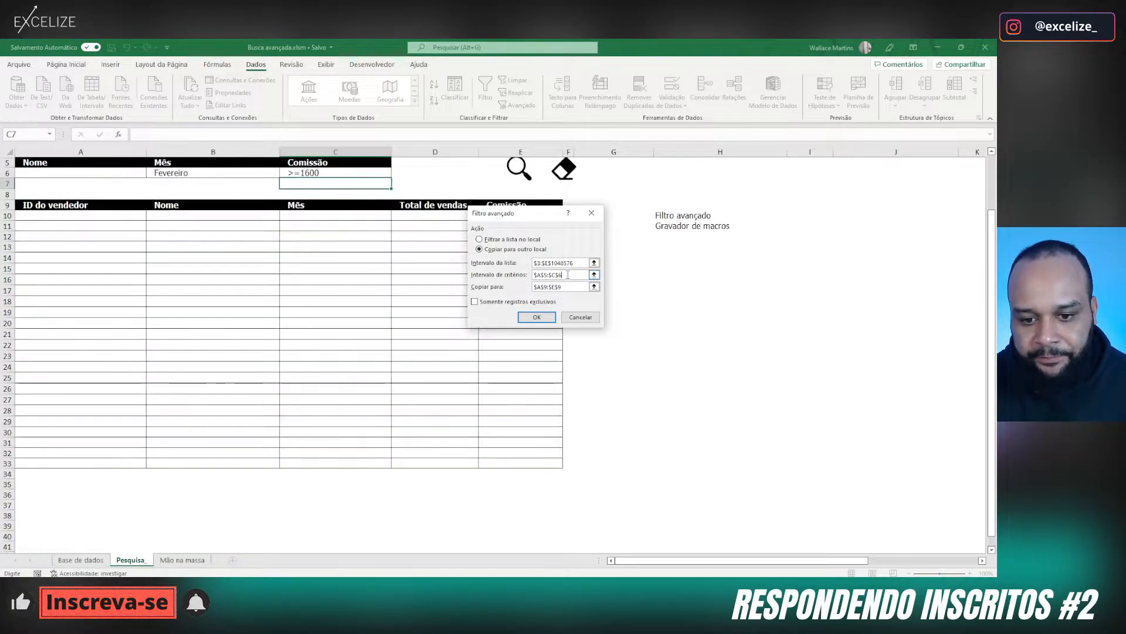
{"action": "left_click_drag", "start_coordinate": [568, 275], "coordinate": [535, 274]}
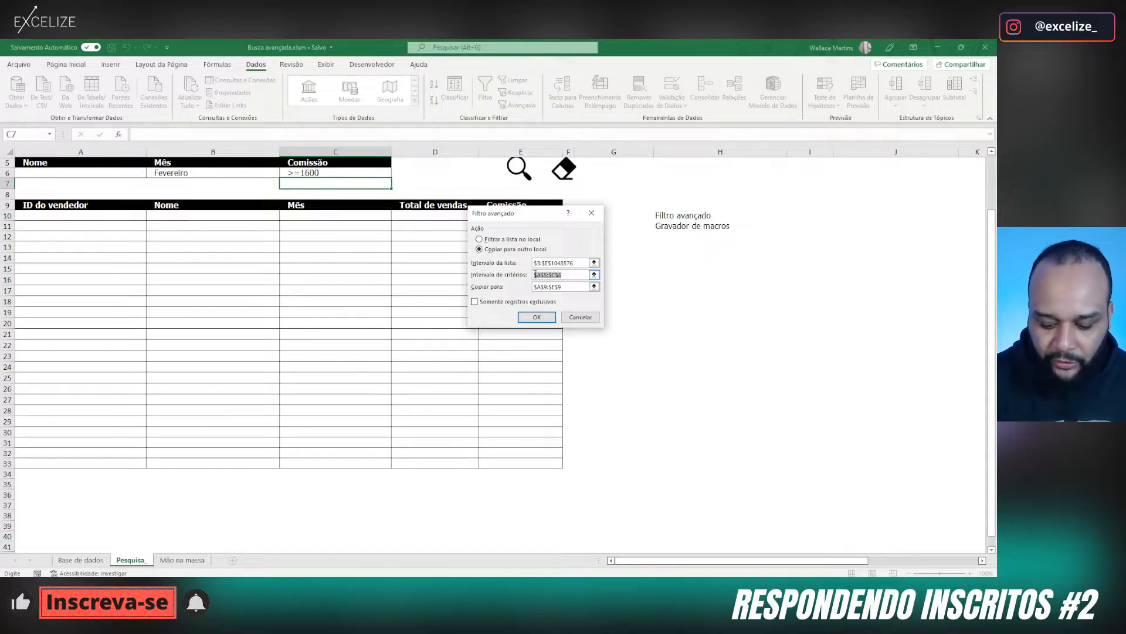
{"action": "key", "text": "BackSpace"}
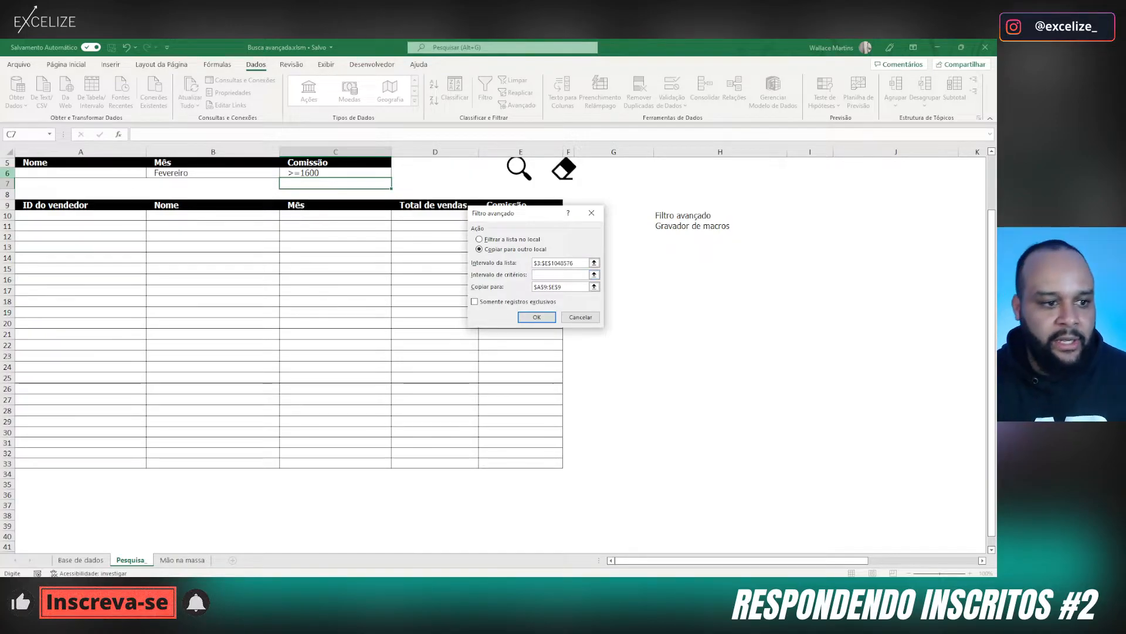
{"action": "left_click_drag", "start_coordinate": [28, 162], "coordinate": [361, 174]}
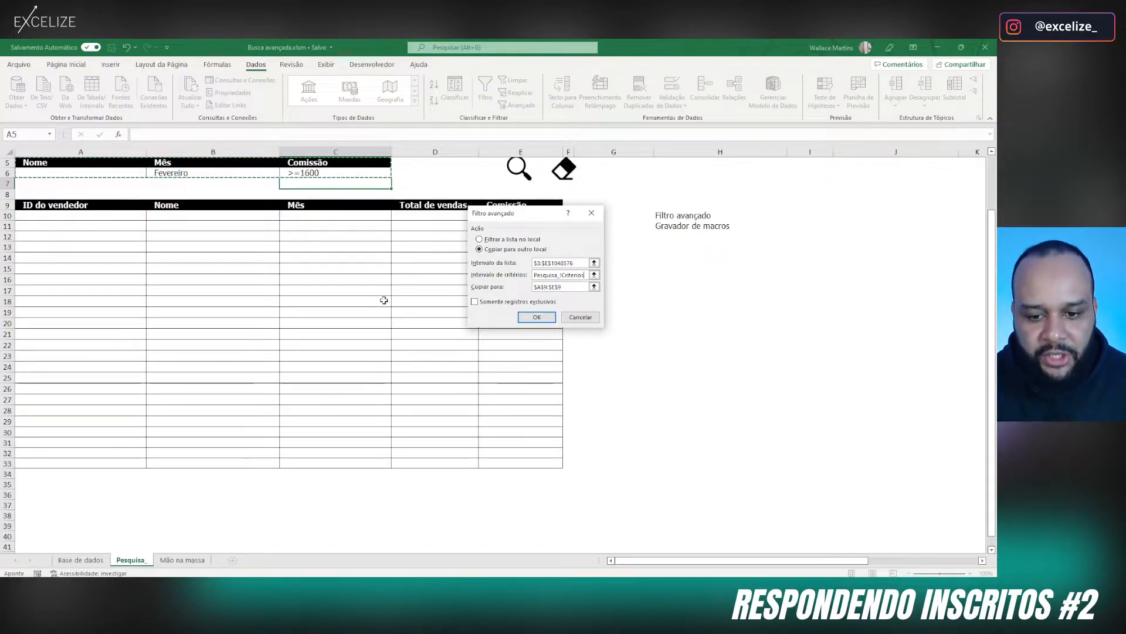
Step: Set the copy destination to the results headers A9:E9 on the Pesquisa sheet and run the advanced filter
{"action": "left_click", "coordinate": [568, 287]}
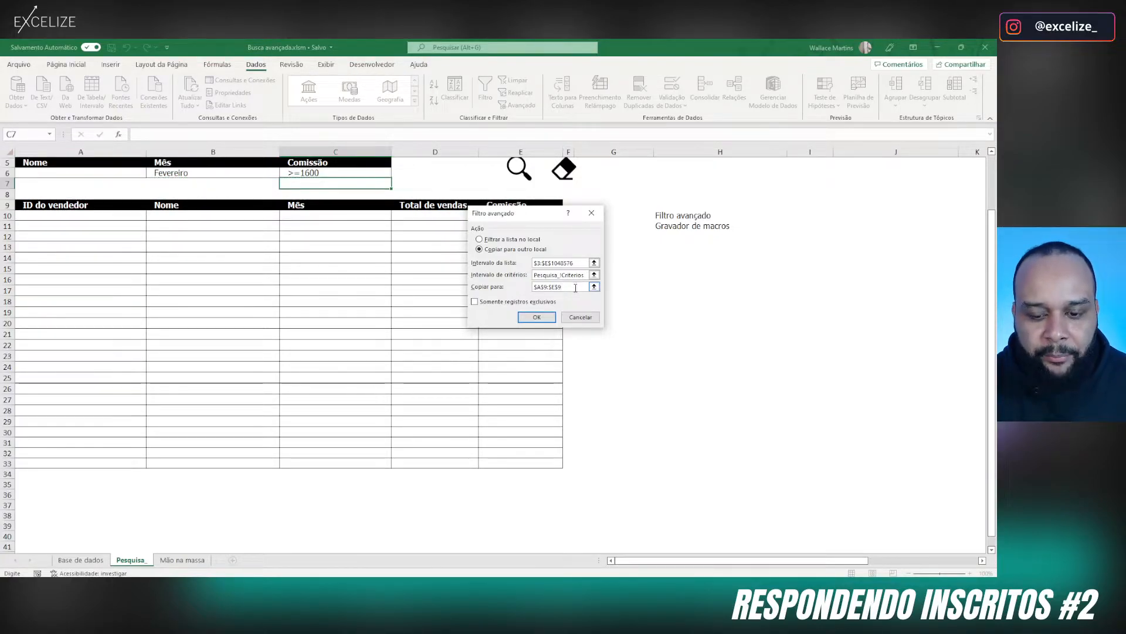
{"action": "left_click_drag", "start_coordinate": [566, 288], "coordinate": [532, 290]}
{"action": "key", "text": "BackSpace"}
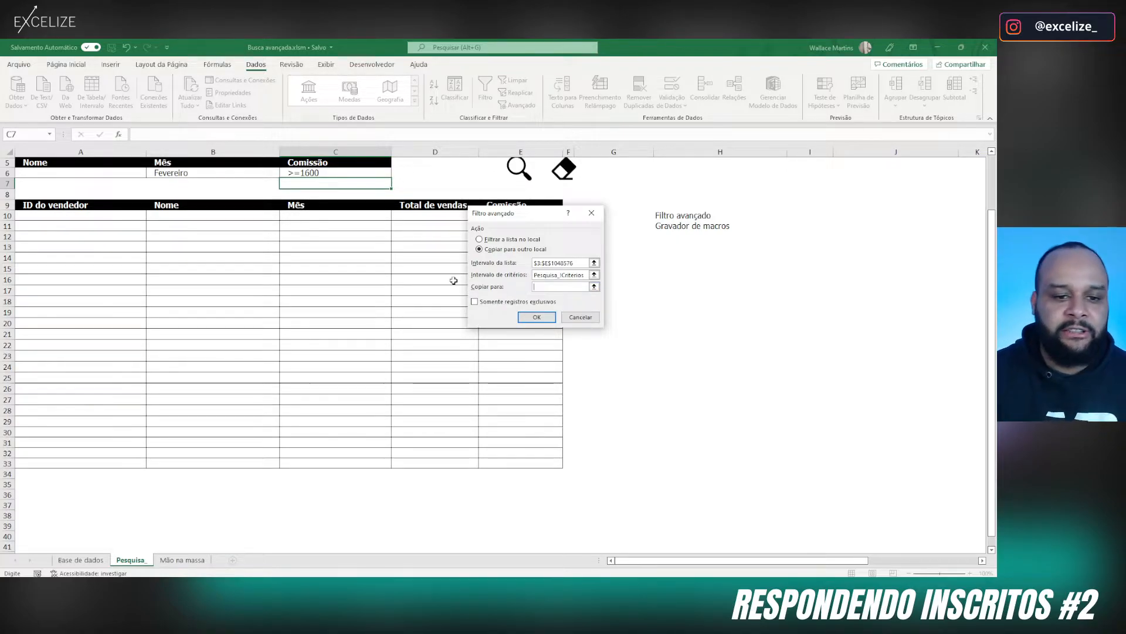
{"action": "left_click", "coordinate": [35, 204]}
{"action": "left_click_drag", "start_coordinate": [128, 201], "coordinate": [502, 210]}
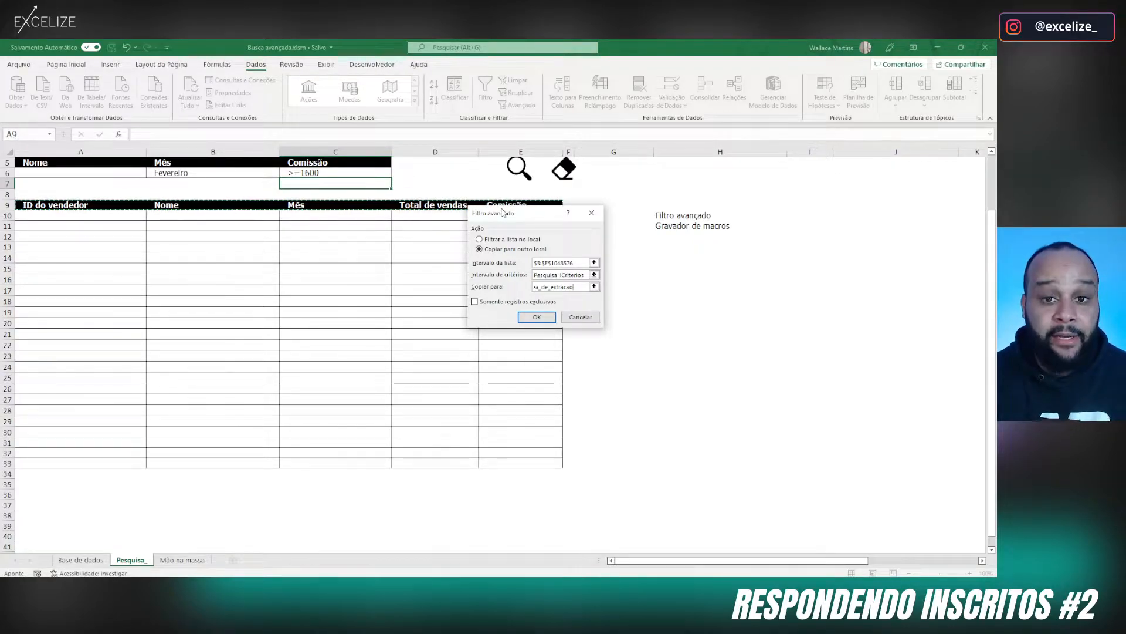
{"action": "left_click", "coordinate": [535, 317]}
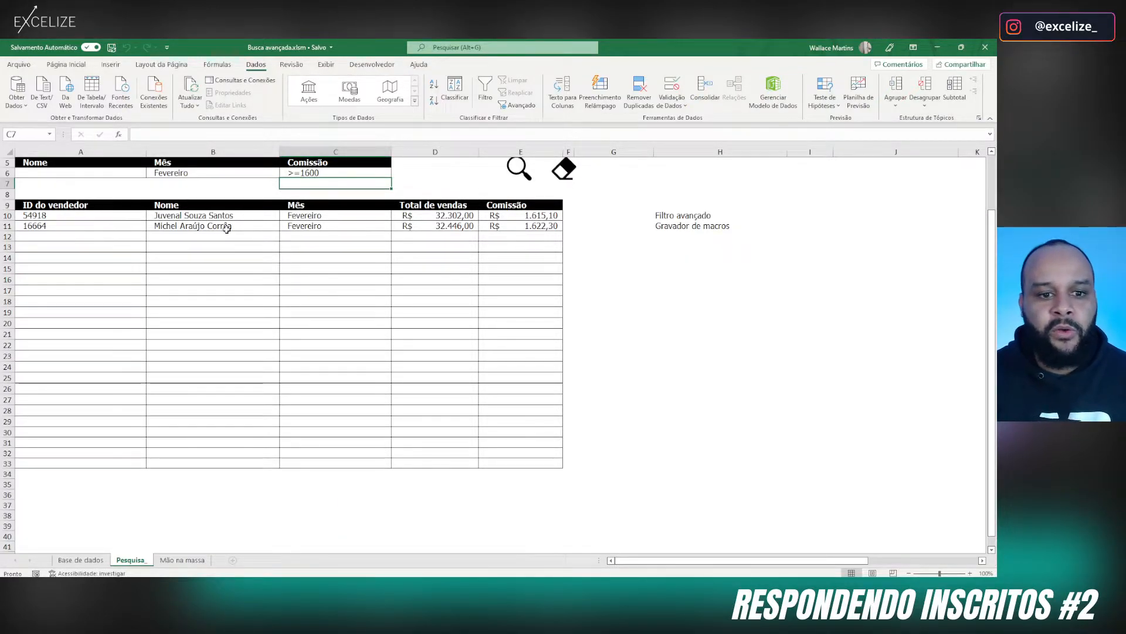
Step: Turn on filtering for the header row of the Base de dados table to check the search results
{"action": "left_click", "coordinate": [285, 173]}
{"action": "left_click", "coordinate": [264, 173]}
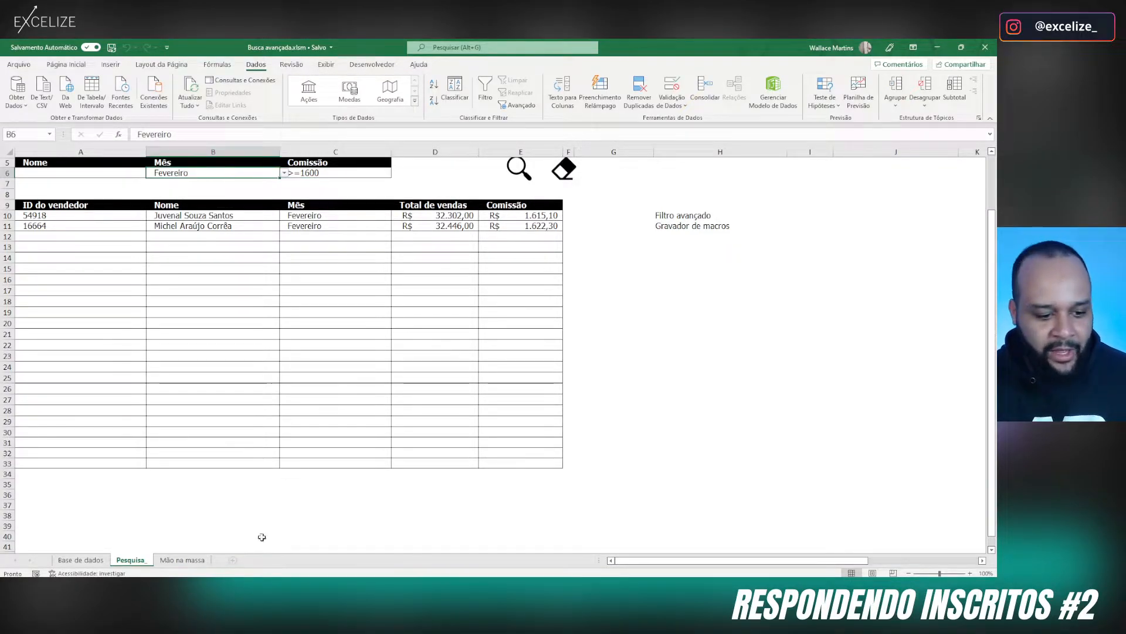
{"action": "left_click", "coordinate": [92, 559]}
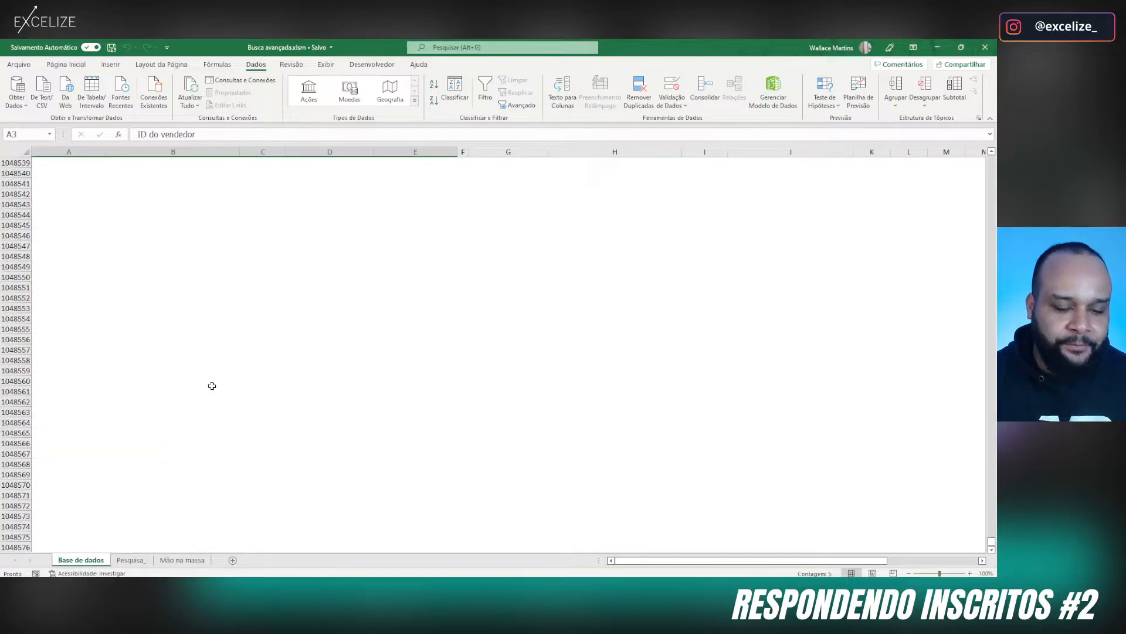
{"action": "key", "text": "ctrl+Home"}
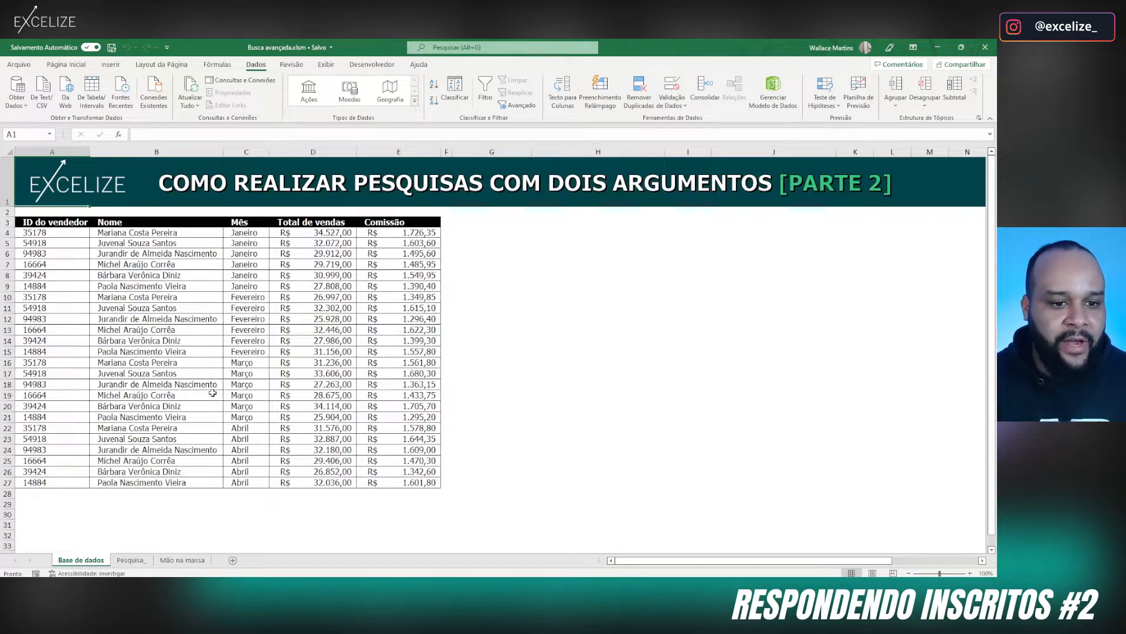
{"action": "left_click", "coordinate": [254, 226]}
{"action": "key", "text": "ctrl+shift+l"}
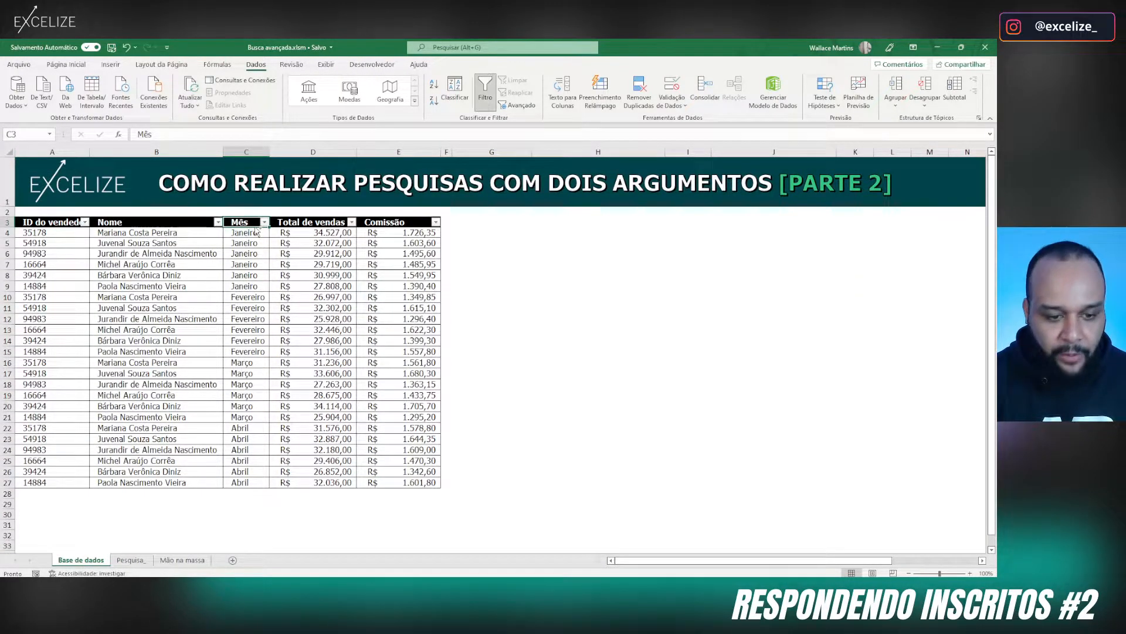
Step: Filter the Mês column of the Base de dados table to show only Fevereiro
{"action": "left_click", "coordinate": [265, 222]}
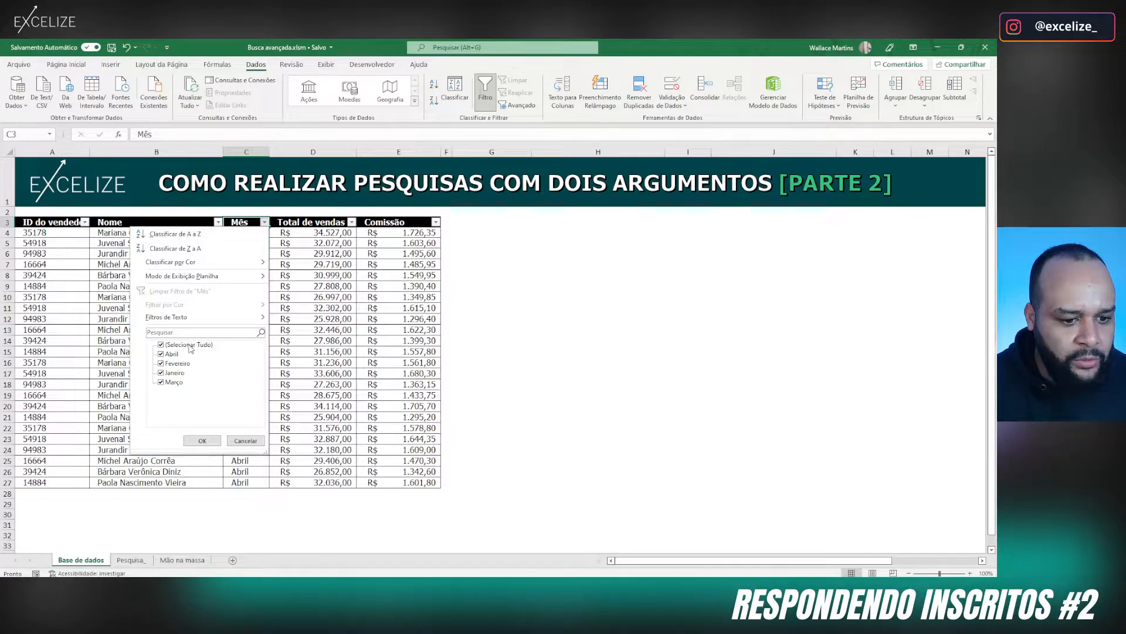
{"action": "left_click", "coordinate": [190, 345]}
{"action": "left_click", "coordinate": [176, 363]}
{"action": "left_click", "coordinate": [202, 440]}
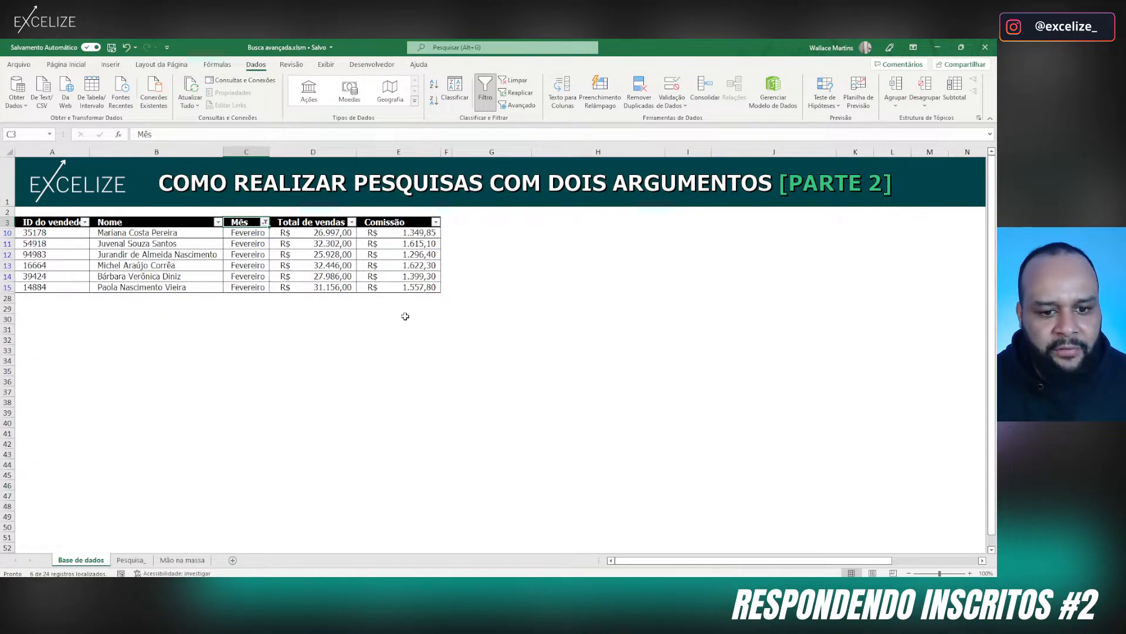
Step: Filter the Comissão column of the Base de dados table to show only R$ 1.615,10 and R$ 1.622,30
{"action": "left_click", "coordinate": [435, 223]}
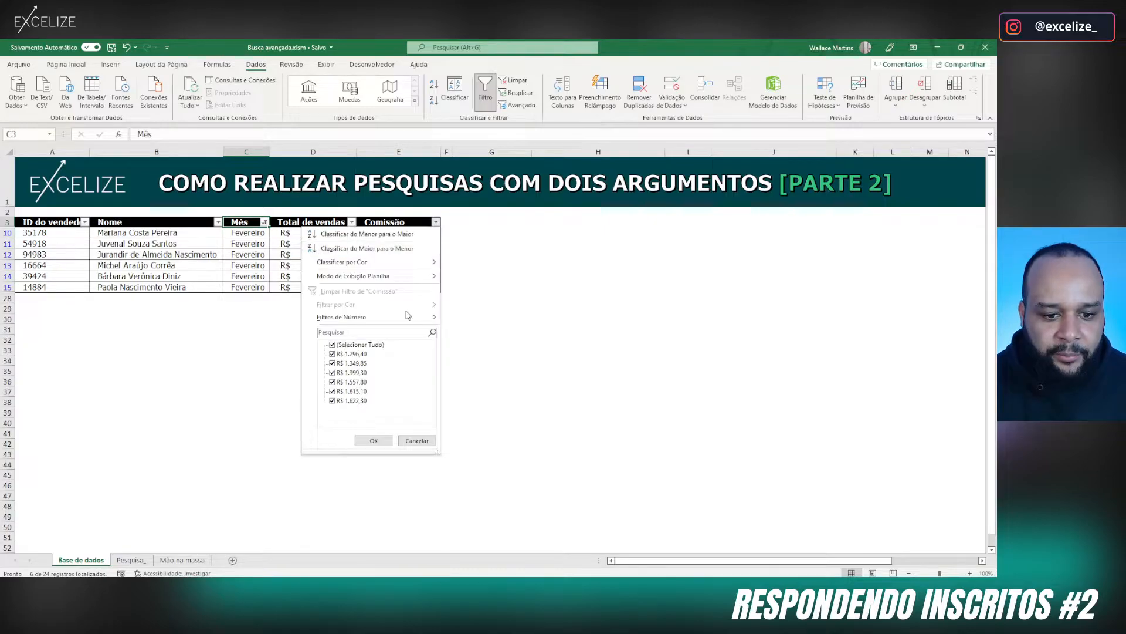
{"action": "left_click", "coordinate": [365, 345]}
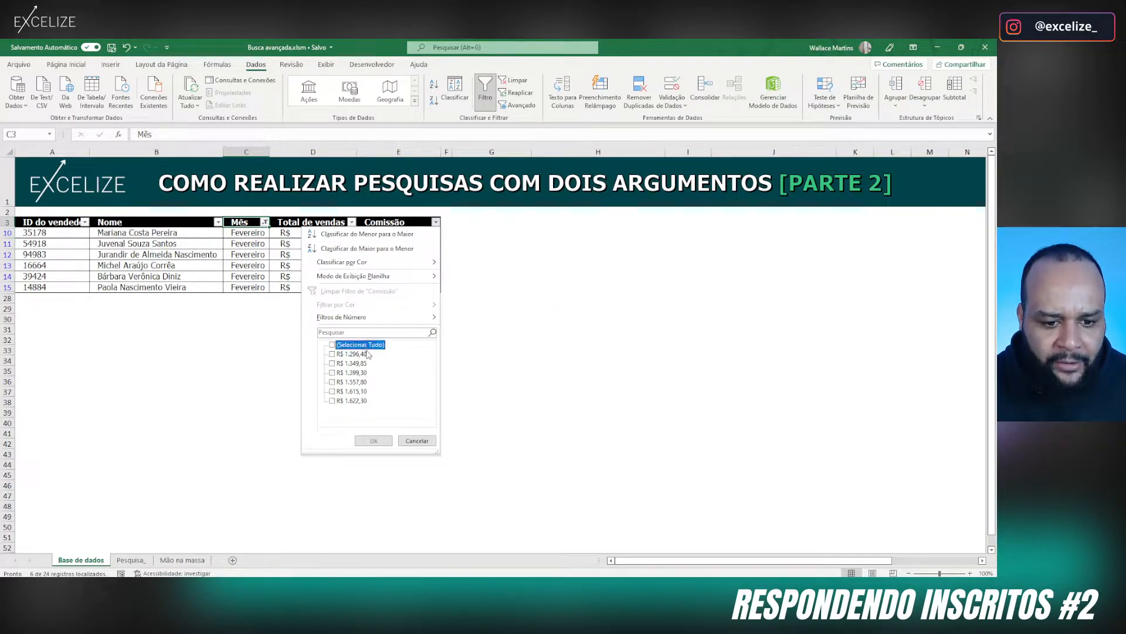
{"action": "left_click", "coordinate": [360, 392]}
{"action": "left_click", "coordinate": [356, 402]}
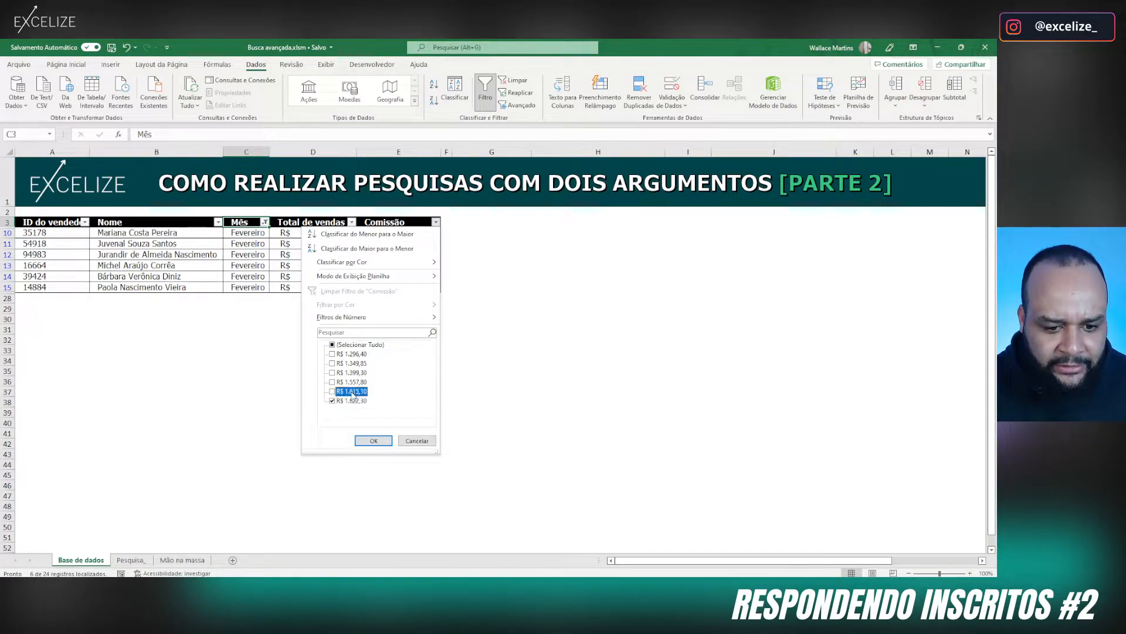
{"action": "left_click", "coordinate": [373, 441]}
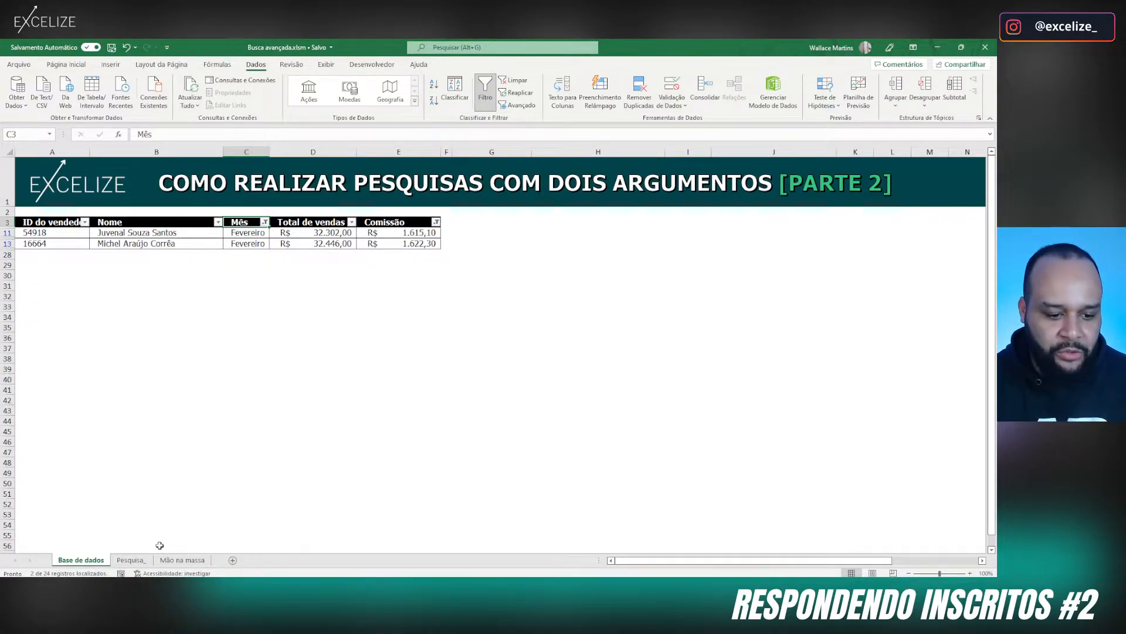
Step: Compare the filtered Base de dados rows with the results extracted on the Pesquisa sheet
{"action": "left_click", "coordinate": [139, 561]}
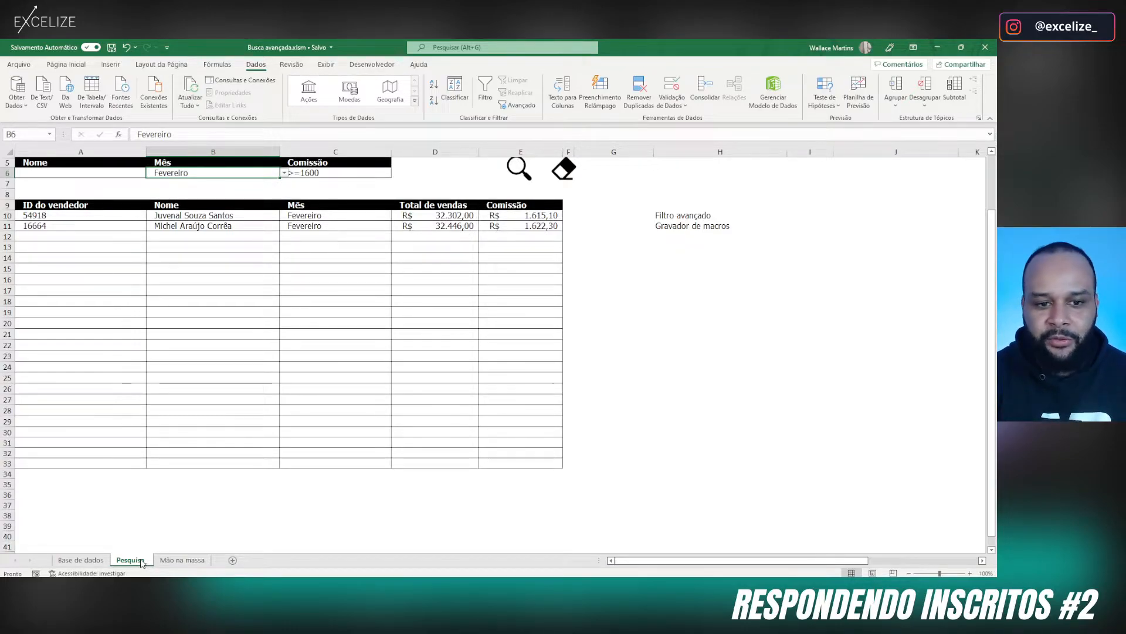
{"action": "scroll", "coordinate": [256, 564], "scroll_direction": "up", "scroll_amount": 2}
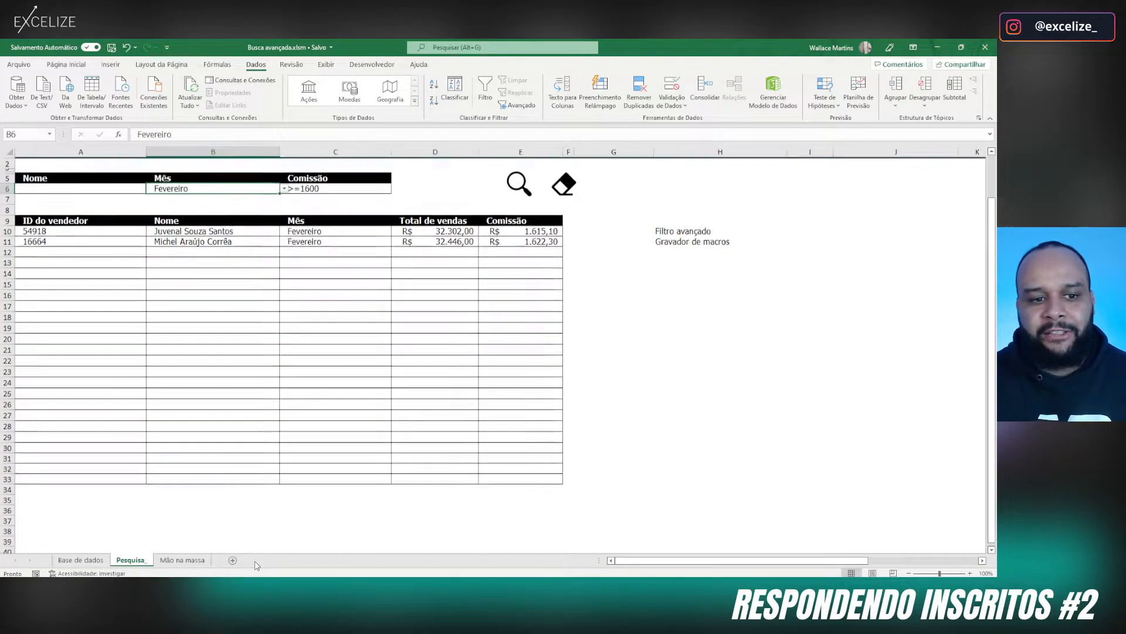
{"action": "mouse_move", "coordinate": [344, 586]}
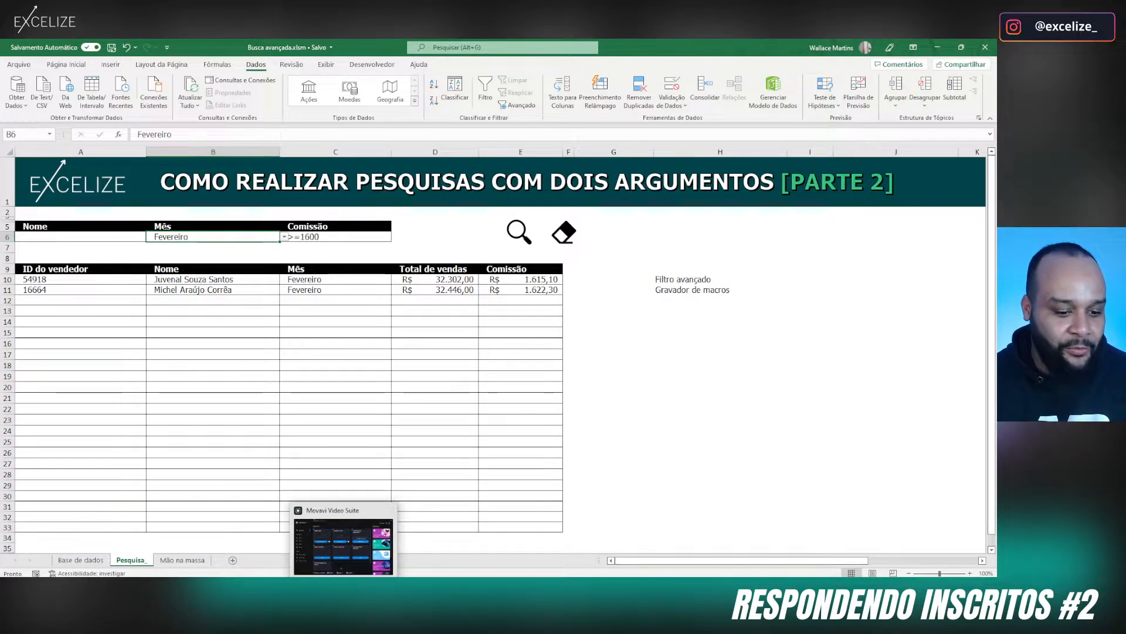
Step: Select the empty results table A9:E33 on the Mão na massa sheet to point it out
{"action": "left_click", "coordinate": [185, 560]}
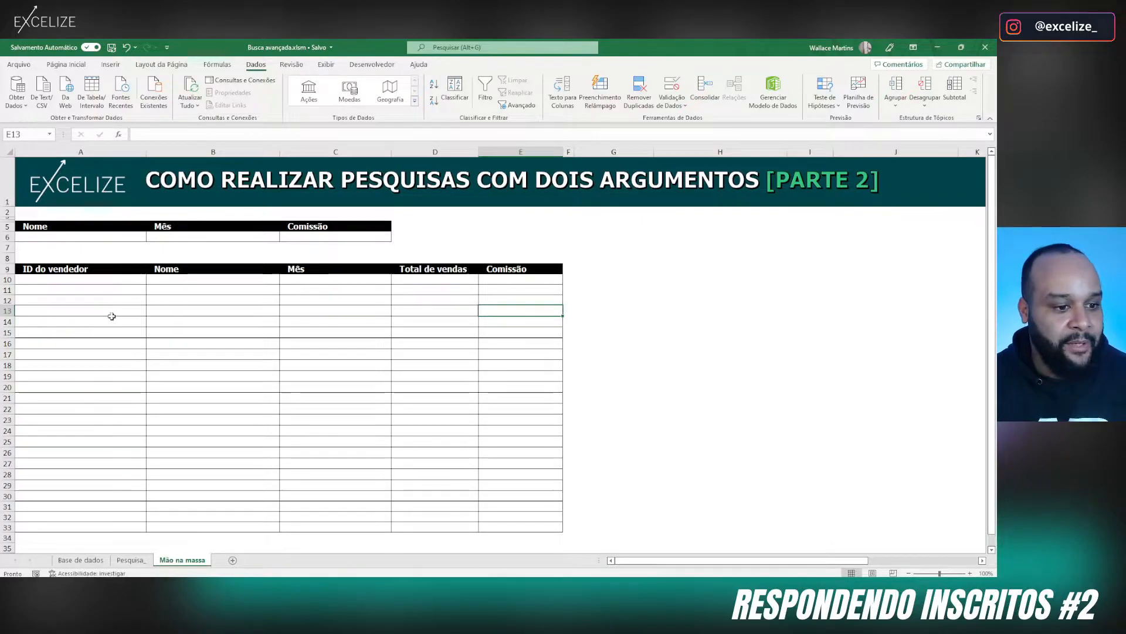
{"action": "mouse_move", "coordinate": [40, 270]}
{"action": "left_mouse_down"}
{"action": "mouse_move", "coordinate": [448, 344]}
{"action": "mouse_move", "coordinate": [510, 455]}
{"action": "mouse_move", "coordinate": [515, 527]}
{"action": "left_mouse_up"}
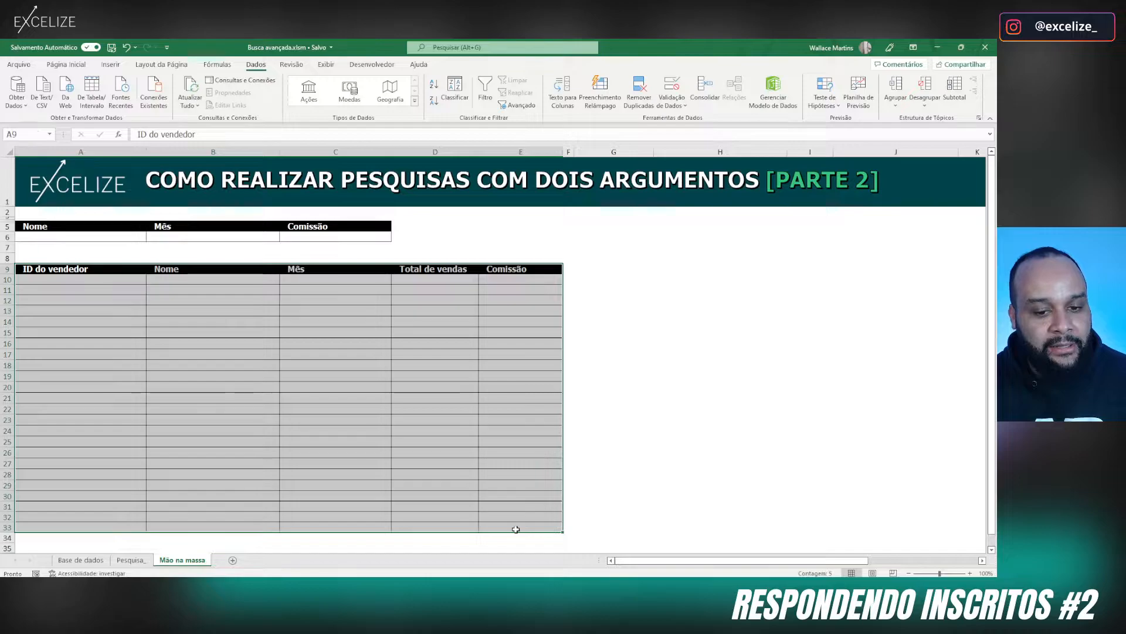
Step: Clear the filters from the Comissão and Mês columns of the Base de dados table
{"action": "left_click", "coordinate": [86, 560]}
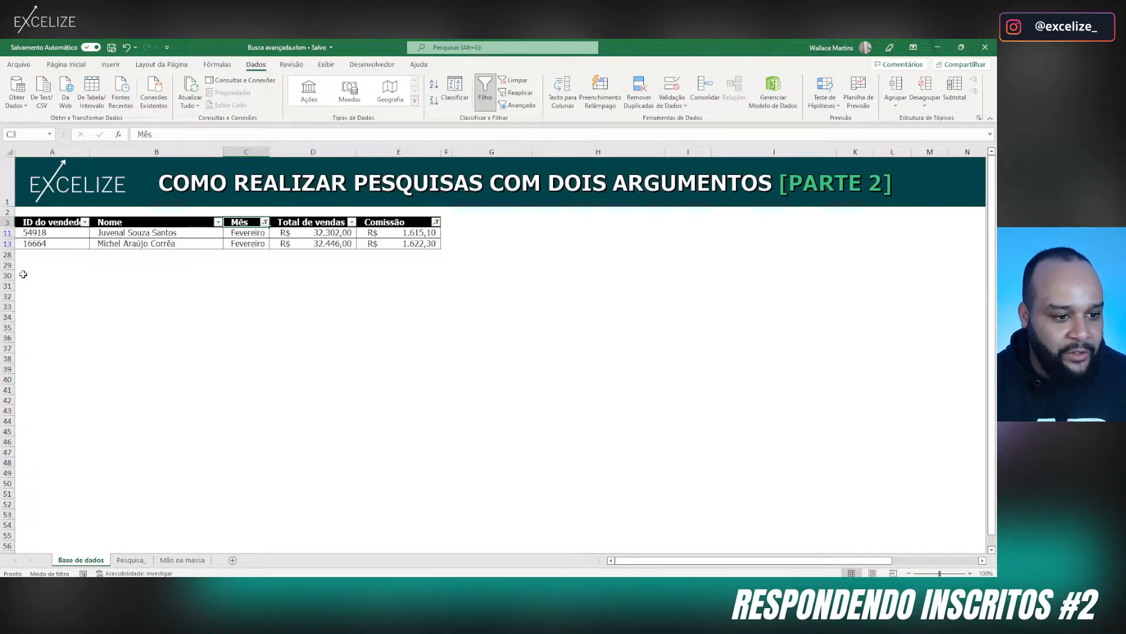
{"action": "left_click_drag", "start_coordinate": [287, 347], "coordinate": [76, 347]}
{"action": "left_click", "coordinate": [436, 222]}
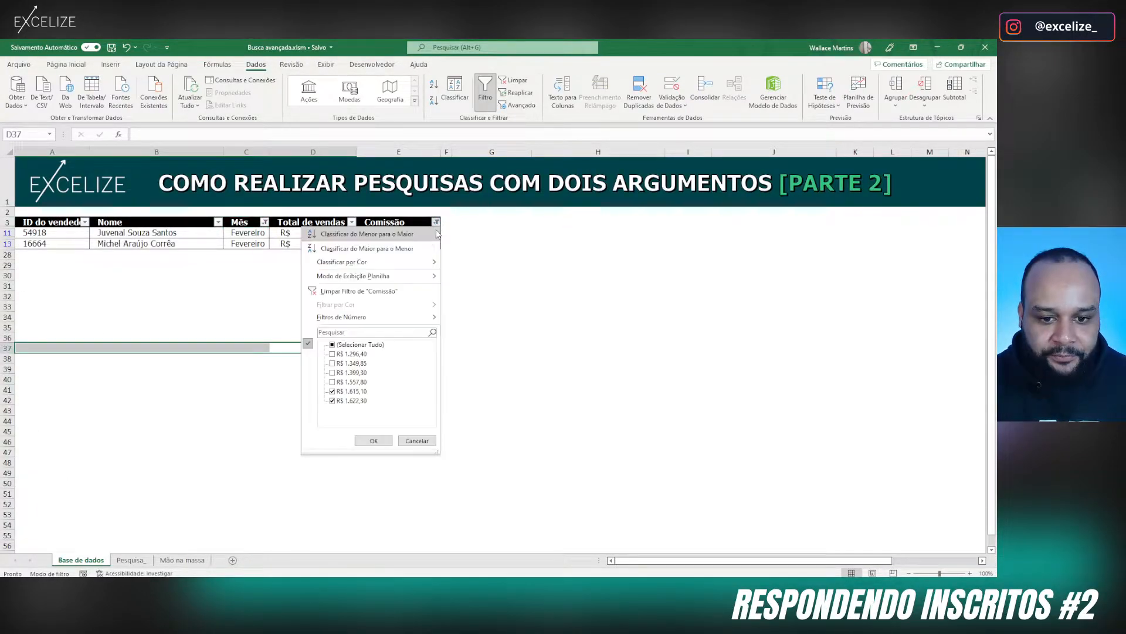
{"action": "left_click", "coordinate": [364, 276]}
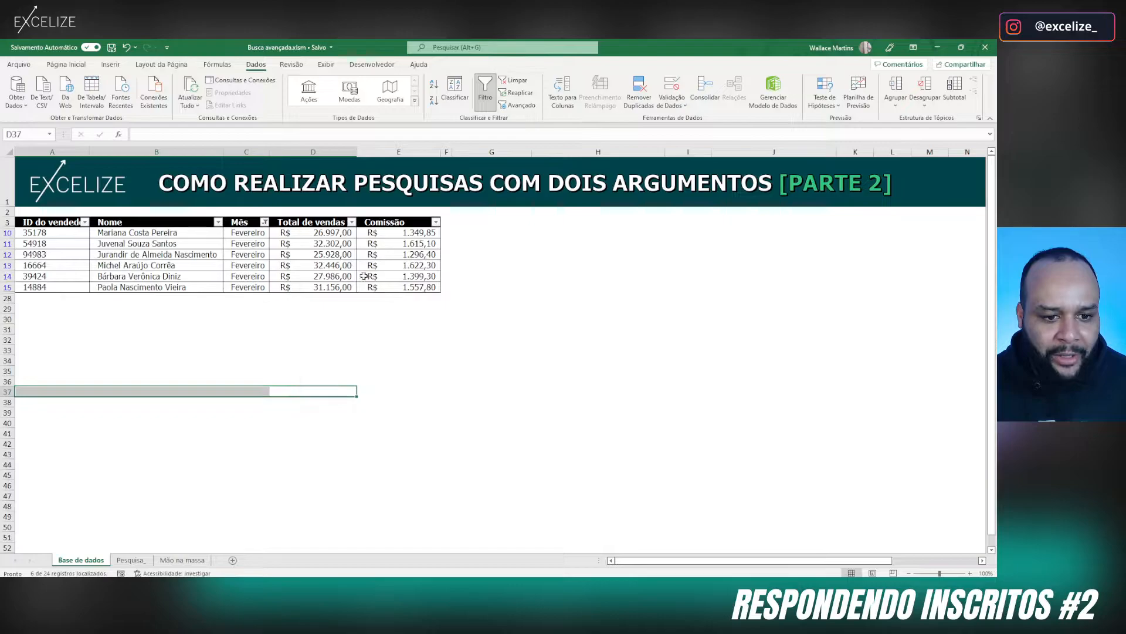
{"action": "left_click", "coordinate": [264, 221]}
{"action": "left_click", "coordinate": [176, 277]}
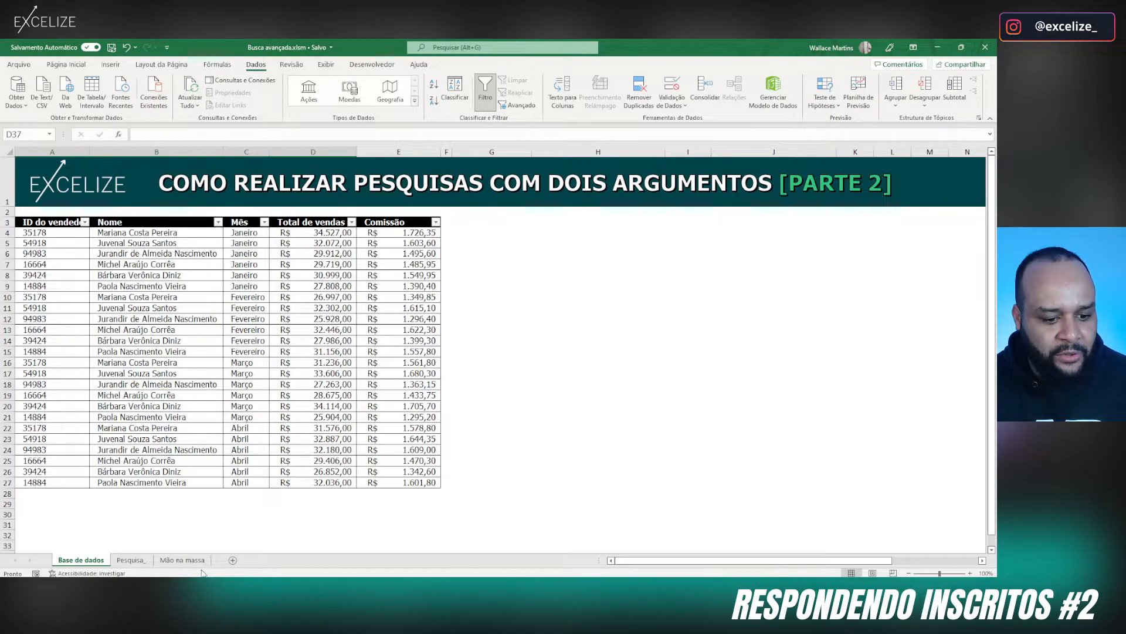
Step: Examine the criteria range A5:C6 on the Mão na massa sheet, including the Nome, Mês and Comissão input cells
{"action": "left_click", "coordinate": [182, 560]}
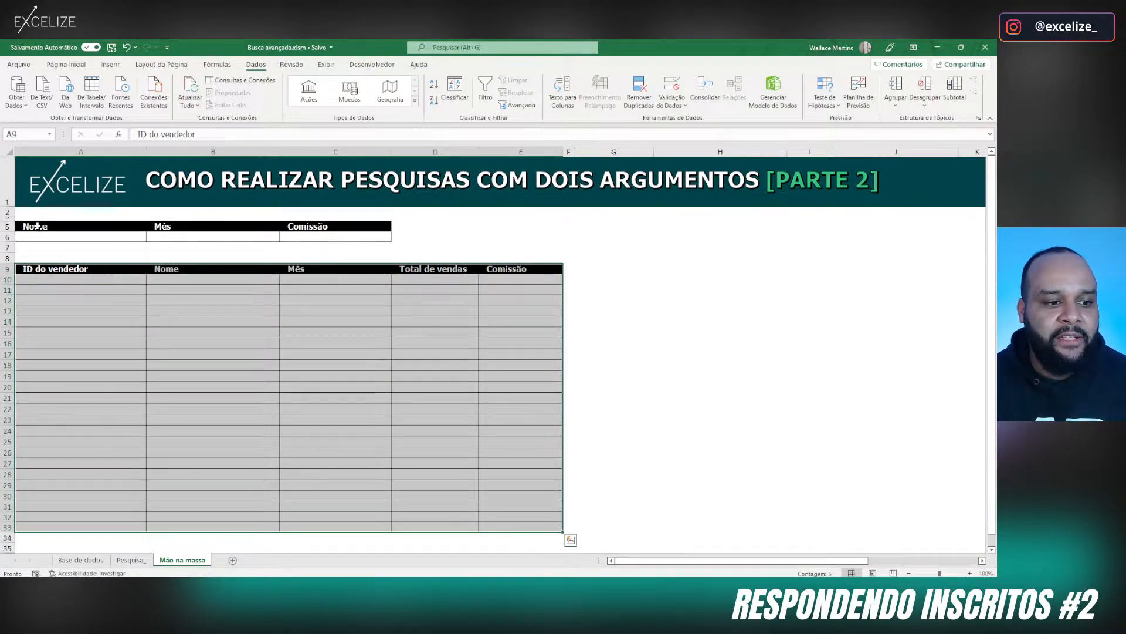
{"action": "left_click_drag", "start_coordinate": [64, 227], "coordinate": [350, 244]}
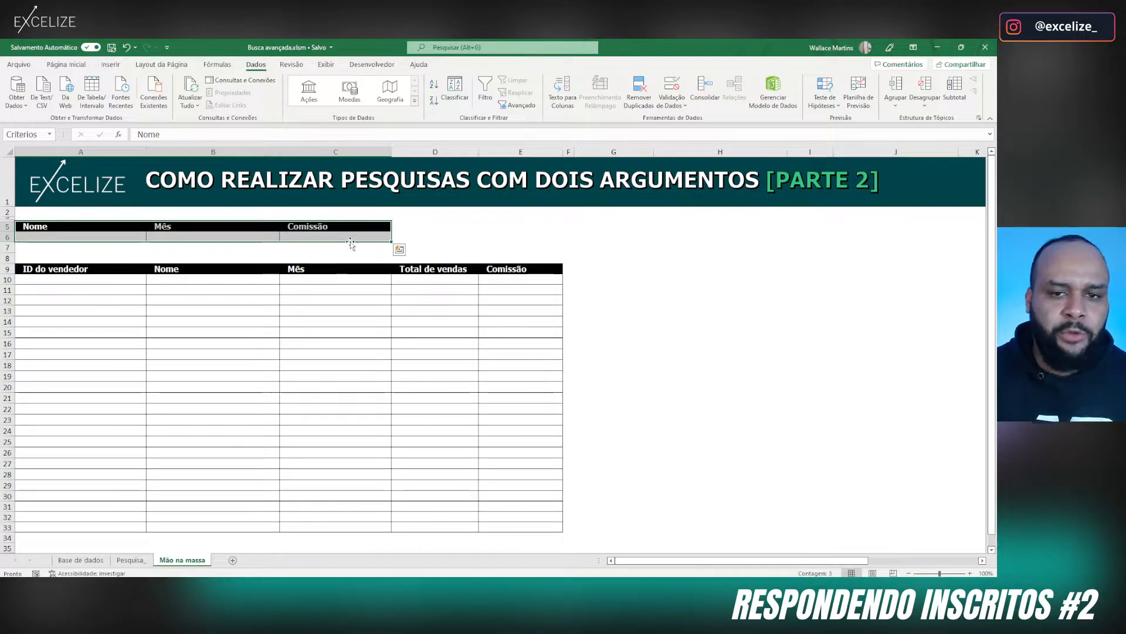
{"action": "left_click", "coordinate": [120, 237]}
{"action": "left_click_drag", "start_coordinate": [139, 237], "coordinate": [194, 234]}
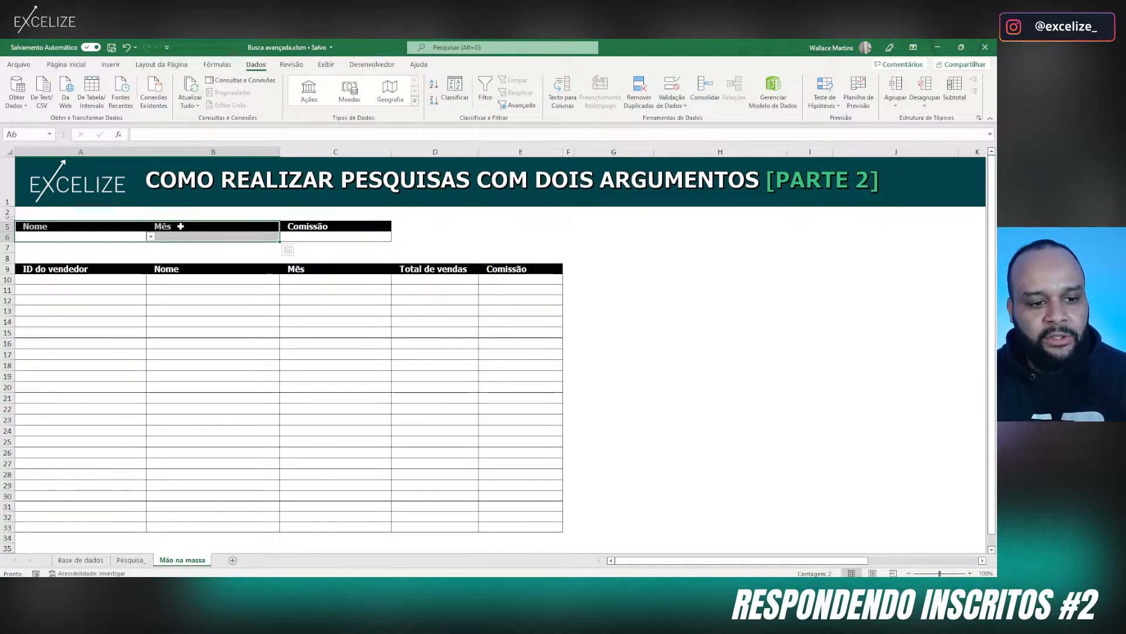
{"action": "left_click", "coordinate": [187, 236]}
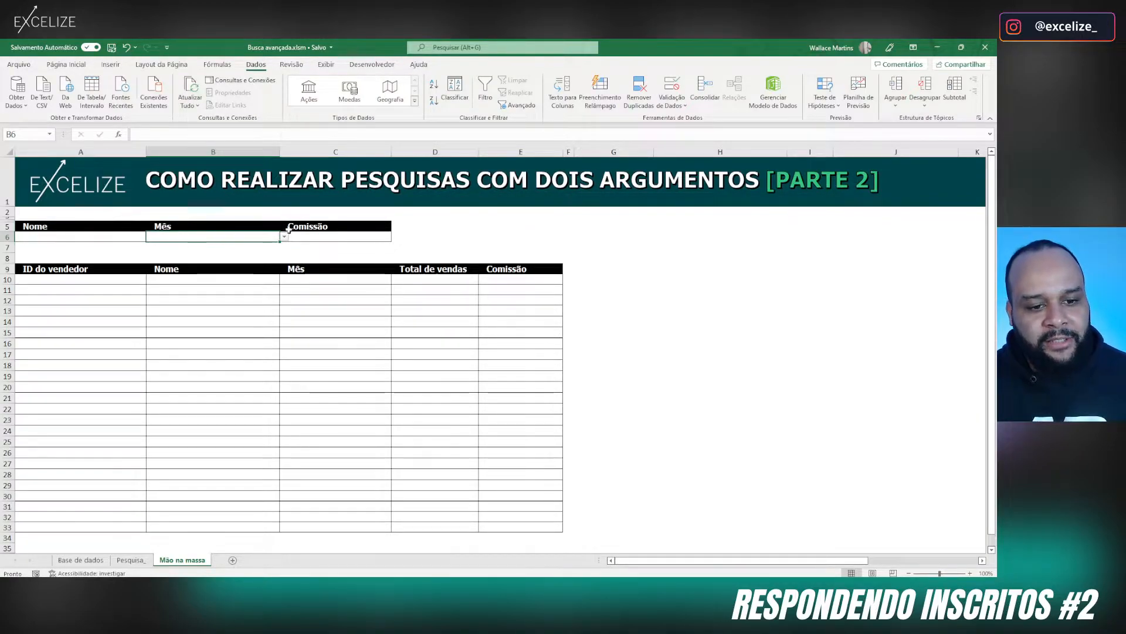
{"action": "left_click", "coordinate": [325, 237]}
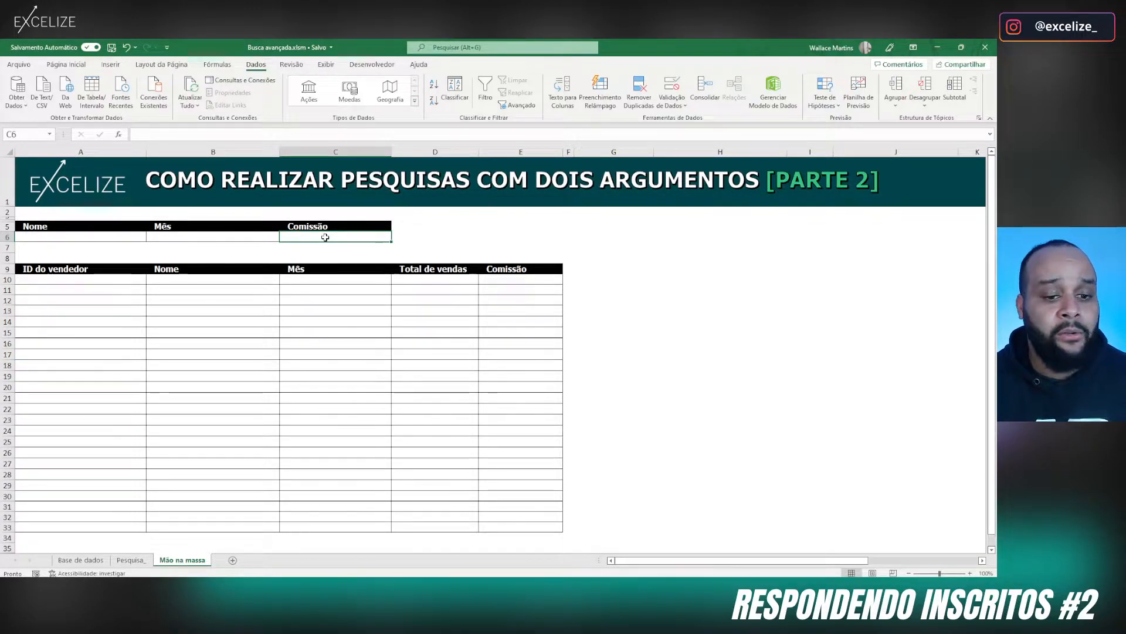
{"action": "left_click", "coordinate": [121, 238]}
{"action": "left_click", "coordinate": [513, 279]}
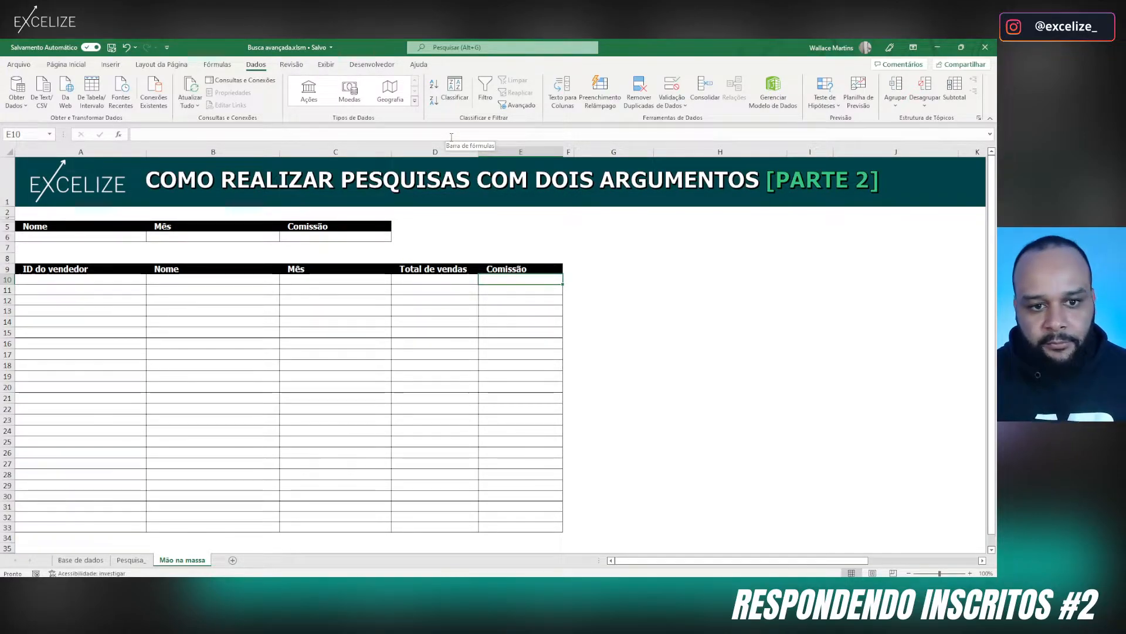
Step: Enable Power Pivot among the main tabs in the ribbon customization options and apply the change
{"action": "left_click", "coordinate": [34, 63]}
{"action": "left_click", "coordinate": [32, 560]}
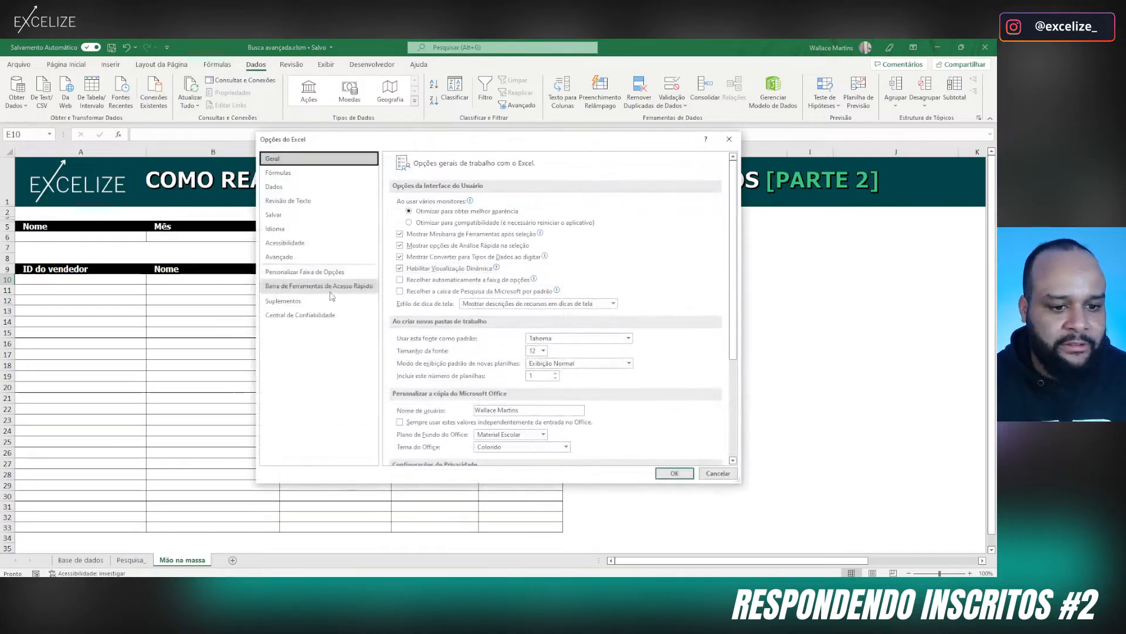
{"action": "left_click", "coordinate": [316, 274]}
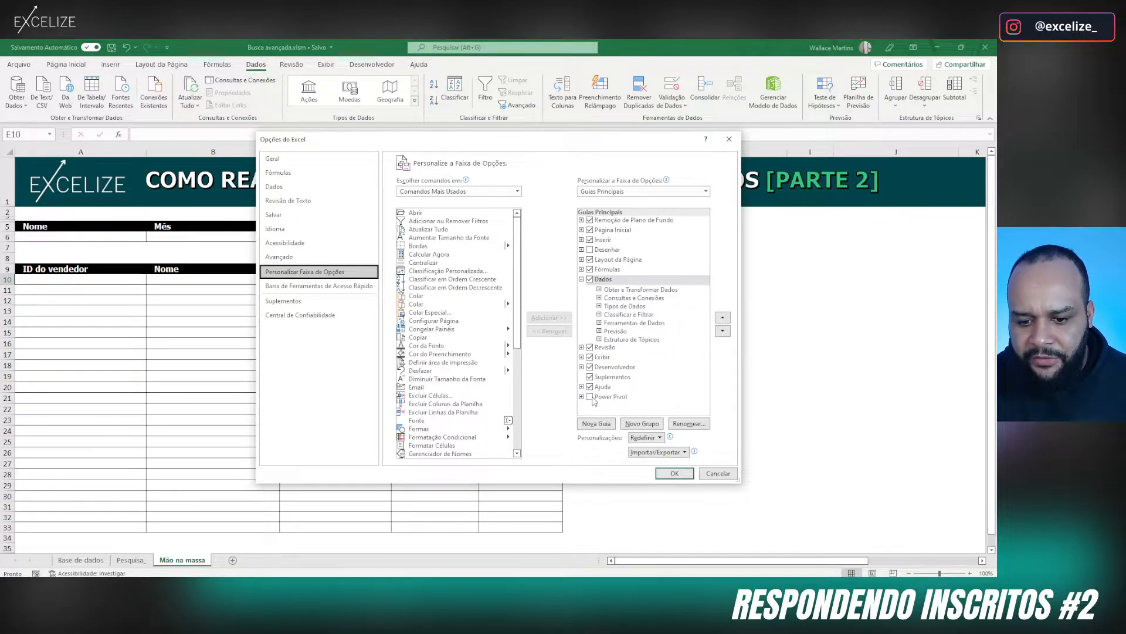
{"action": "left_click", "coordinate": [590, 397]}
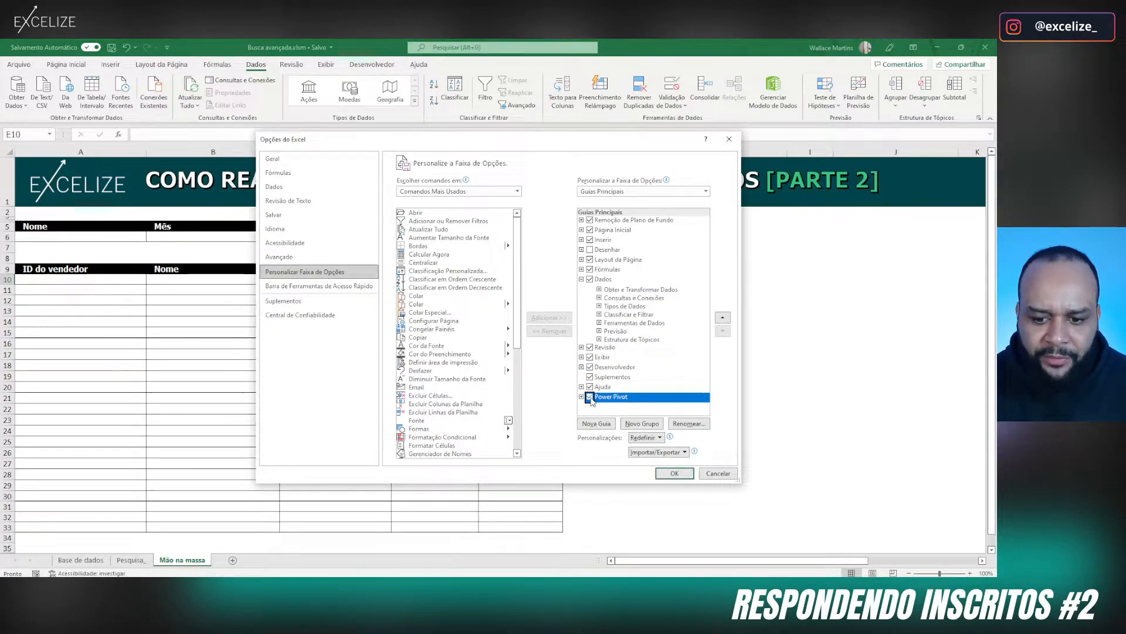
{"action": "left_click", "coordinate": [673, 473]}
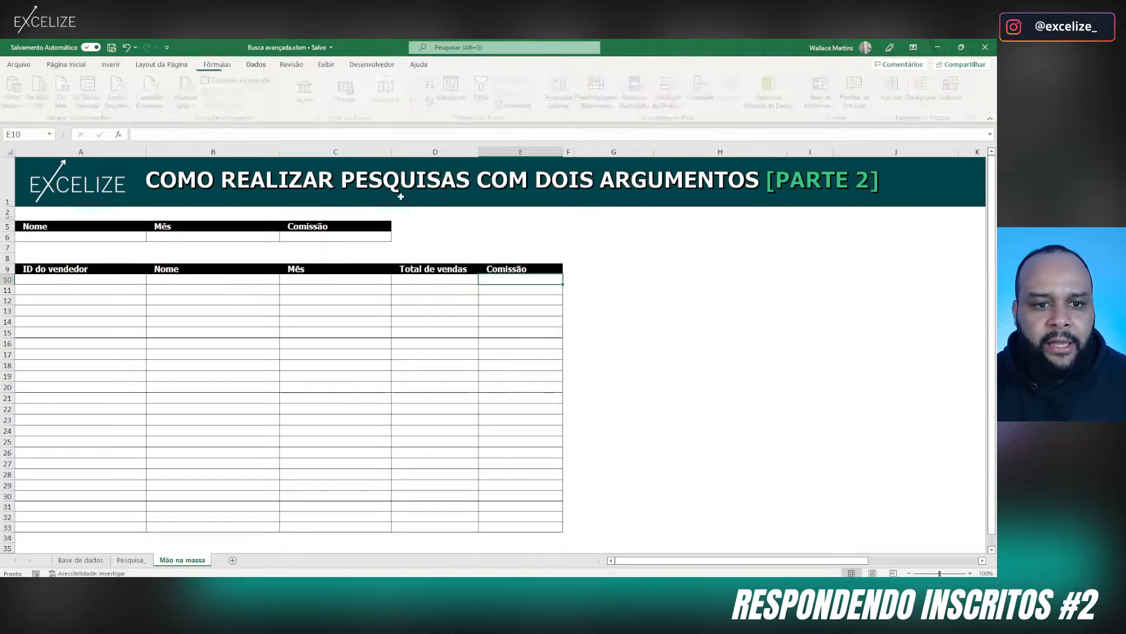
Step: Set up a new macro recording on the Mão na massa sheet with the name Pesquisa
{"action": "left_click", "coordinate": [373, 64]}
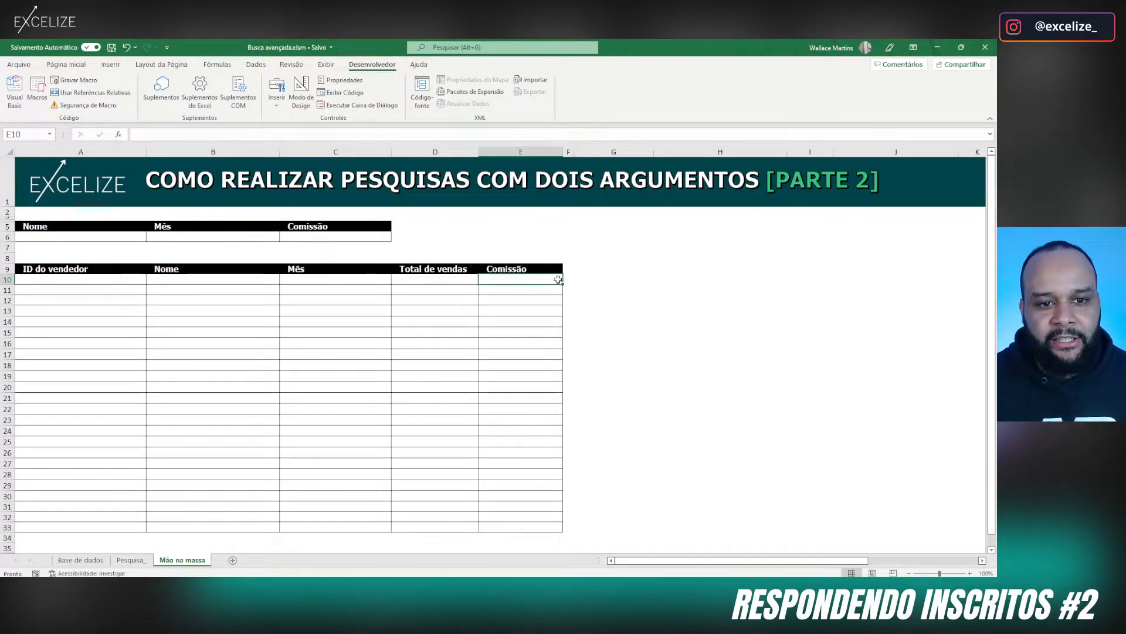
{"action": "left_click", "coordinate": [75, 80]}
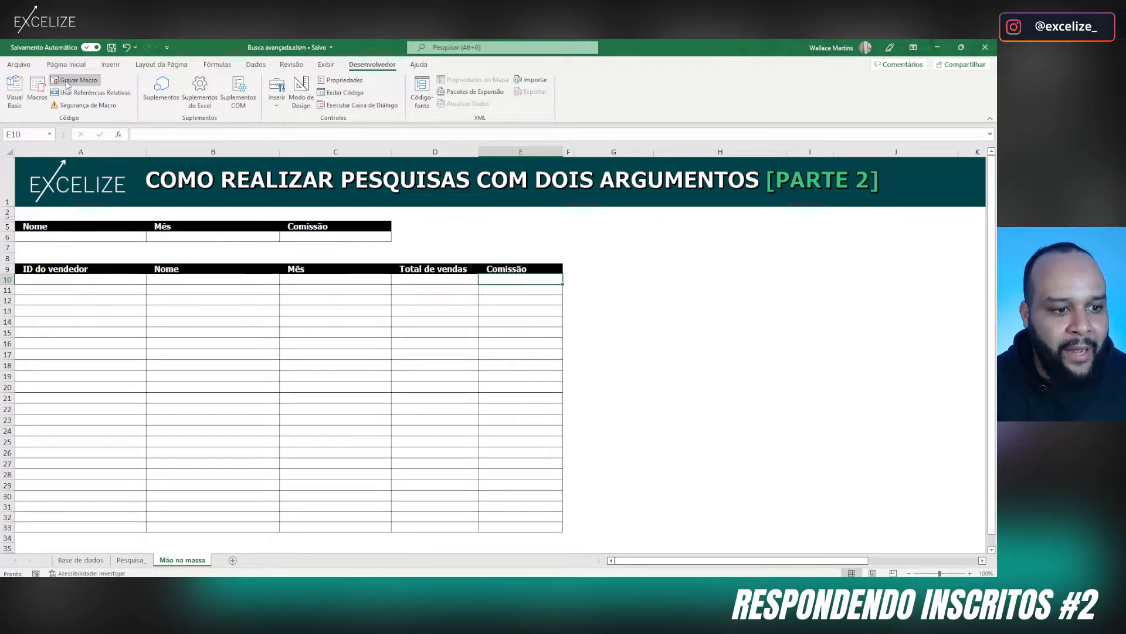
{"action": "type", "text": "Pesquisa"}
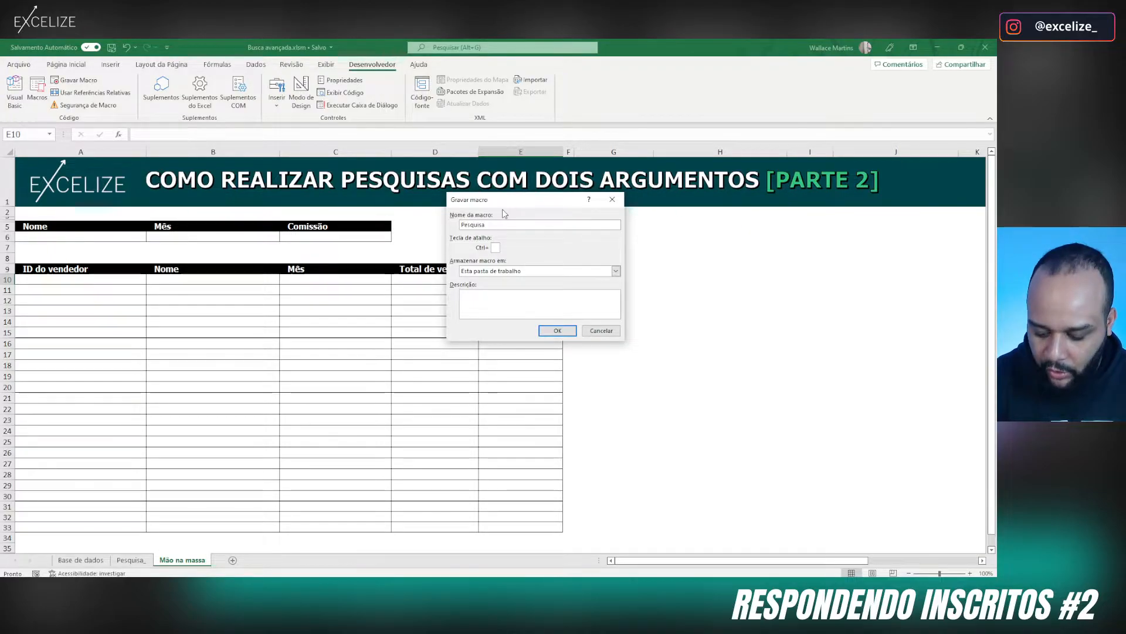
Step: Try to start the recording with the macro name "Pesquisa 2", containing a space
{"action": "type", "text": "2"}
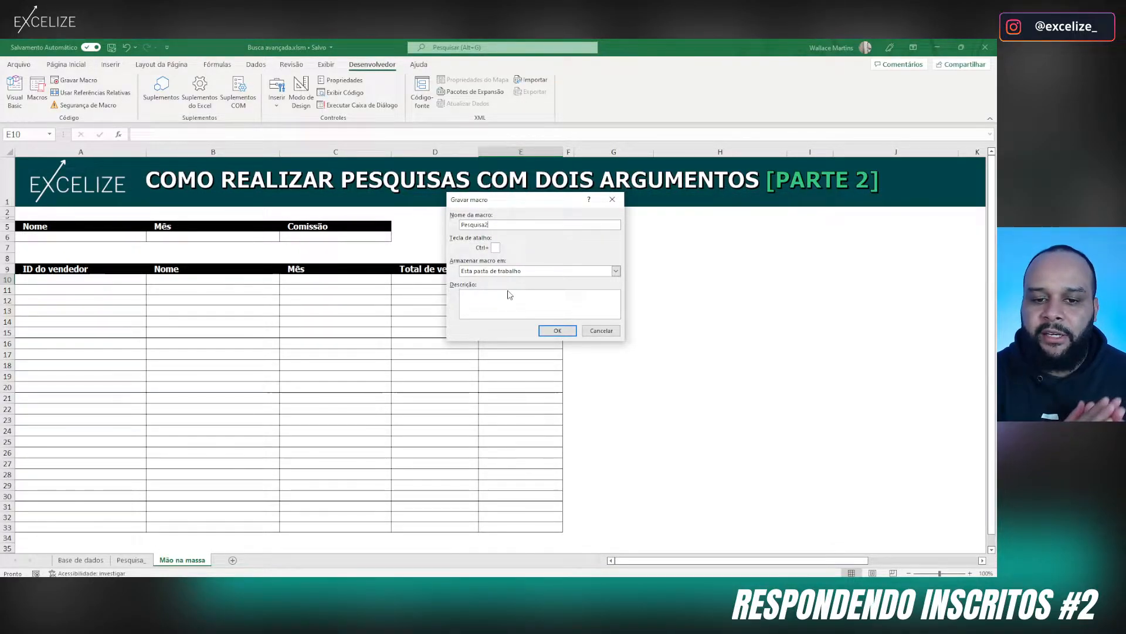
{"action": "type", "text": "2"}
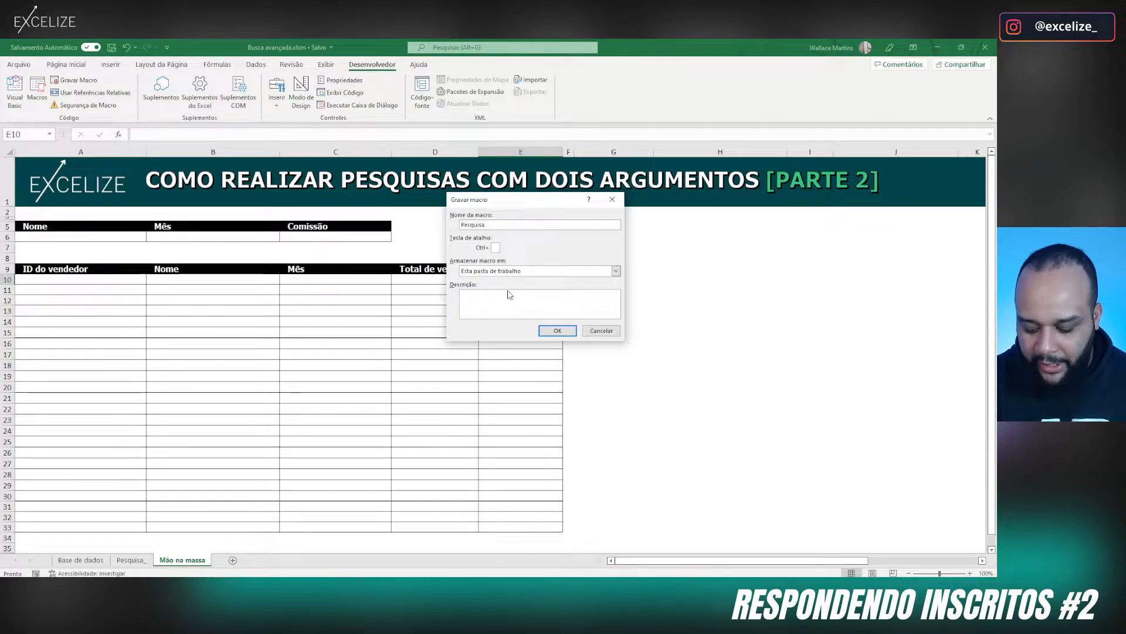
{"action": "left_click", "coordinate": [558, 330]}
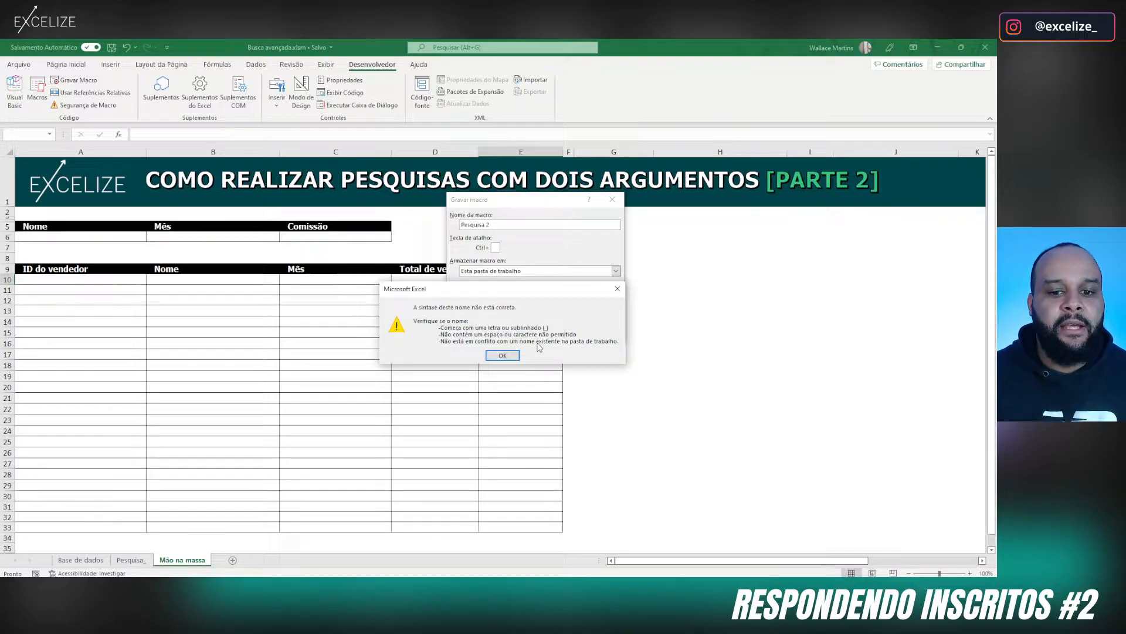
{"action": "left_click", "coordinate": [502, 356]}
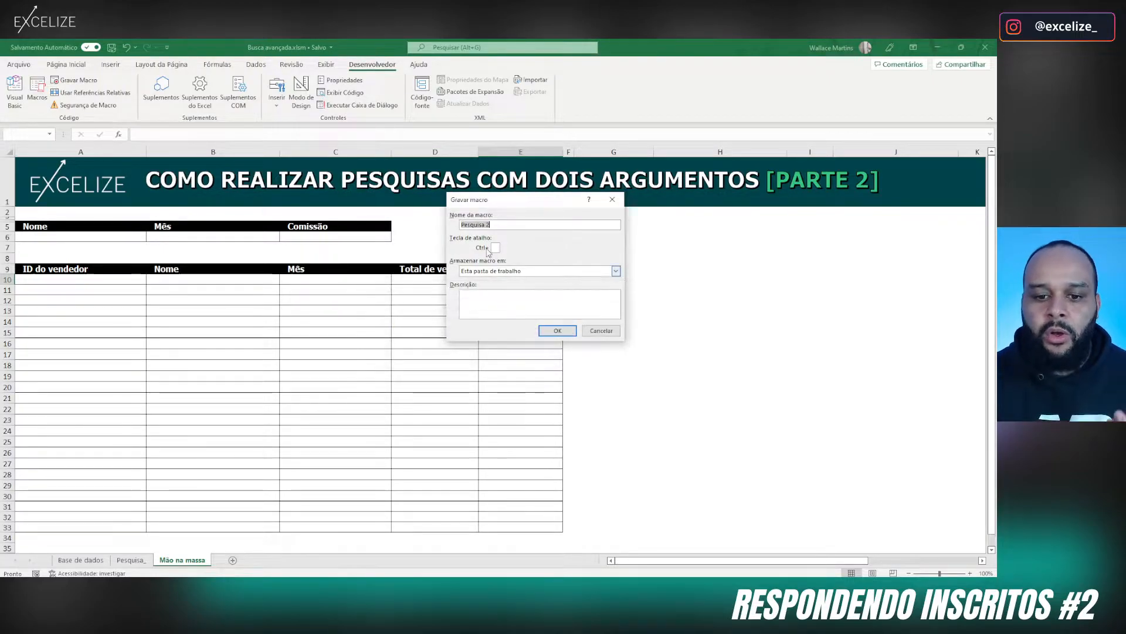
Step: Name the macro PesquisaDois and start recording it in this workbook
{"action": "left_click", "coordinate": [499, 225]}
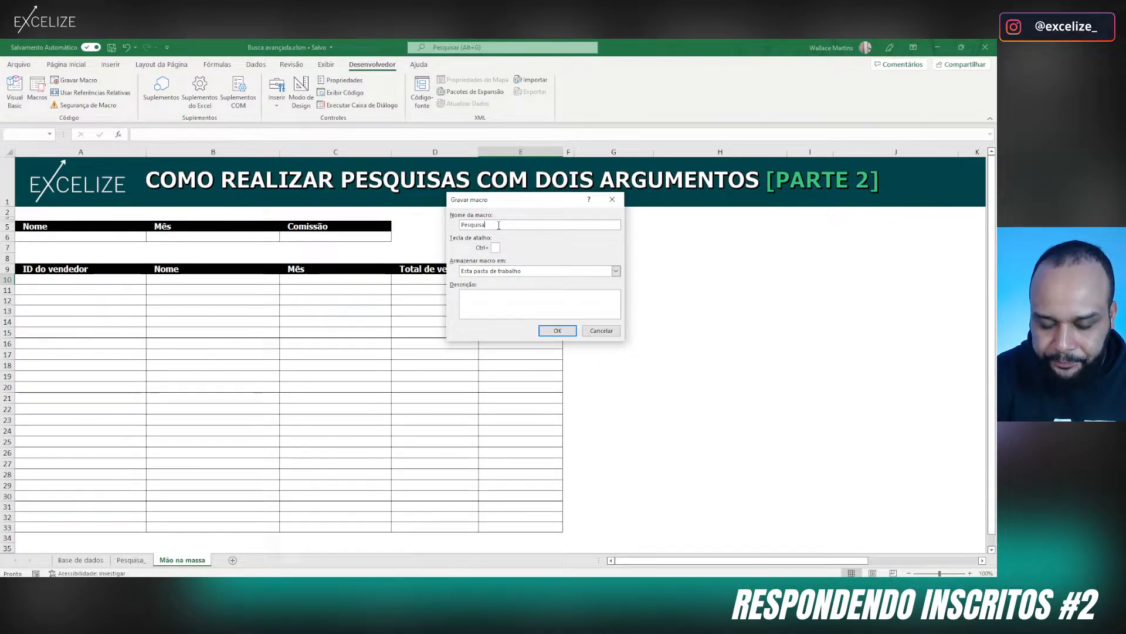
{"action": "type", "text": "_2"}
{"action": "key", "text": "BackSpace"}
{"action": "key", "text": "BackSpace"}
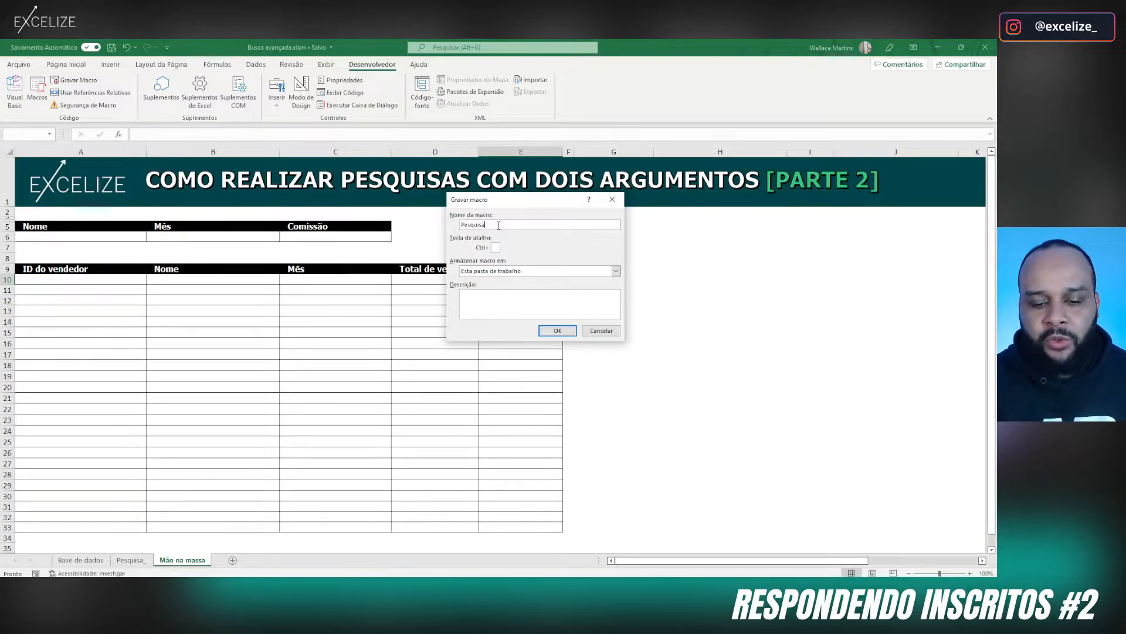
{"action": "type", "text": "Dois"}
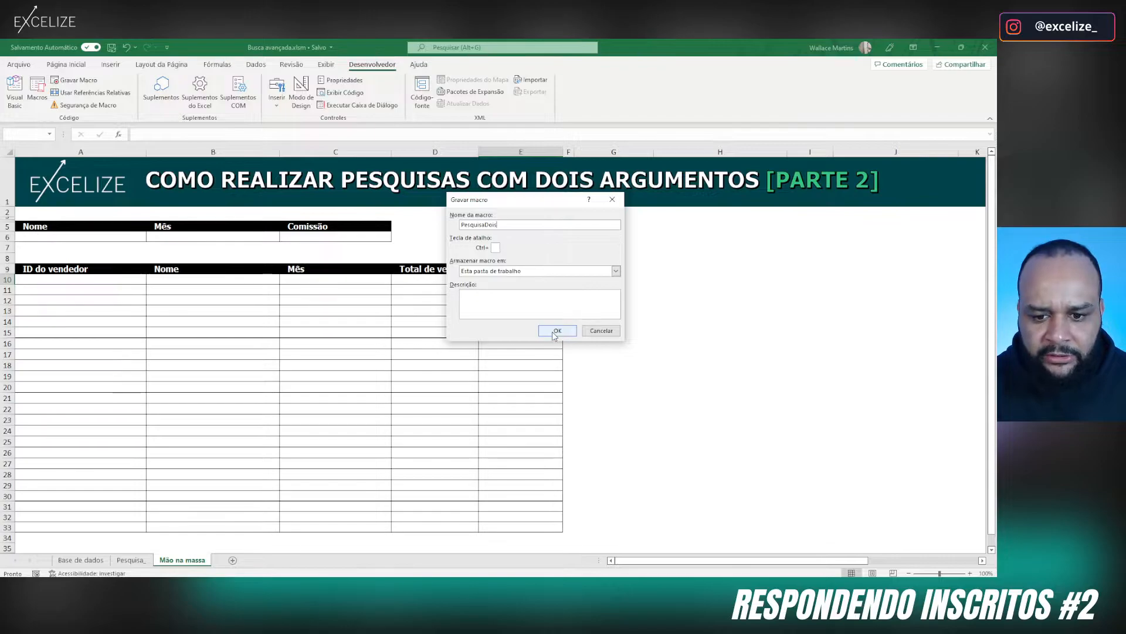
{"action": "left_click", "coordinate": [555, 332]}
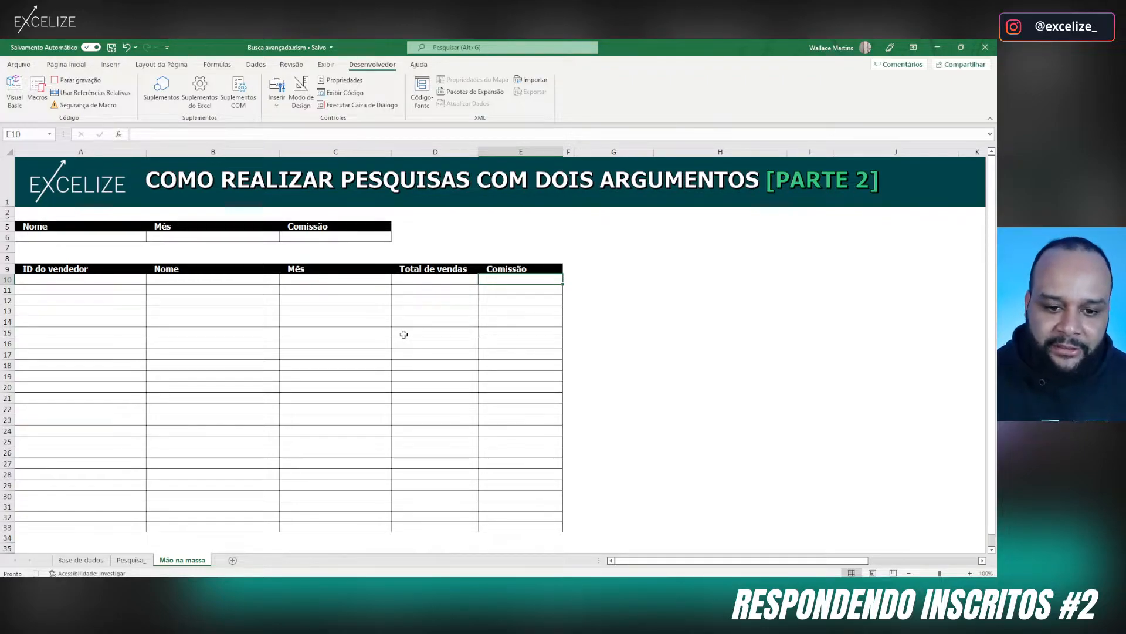
Step: Set up an advanced filter that copies to another location, with Base de dados range A3:E1048576 as the list range
{"action": "left_click", "coordinate": [259, 68]}
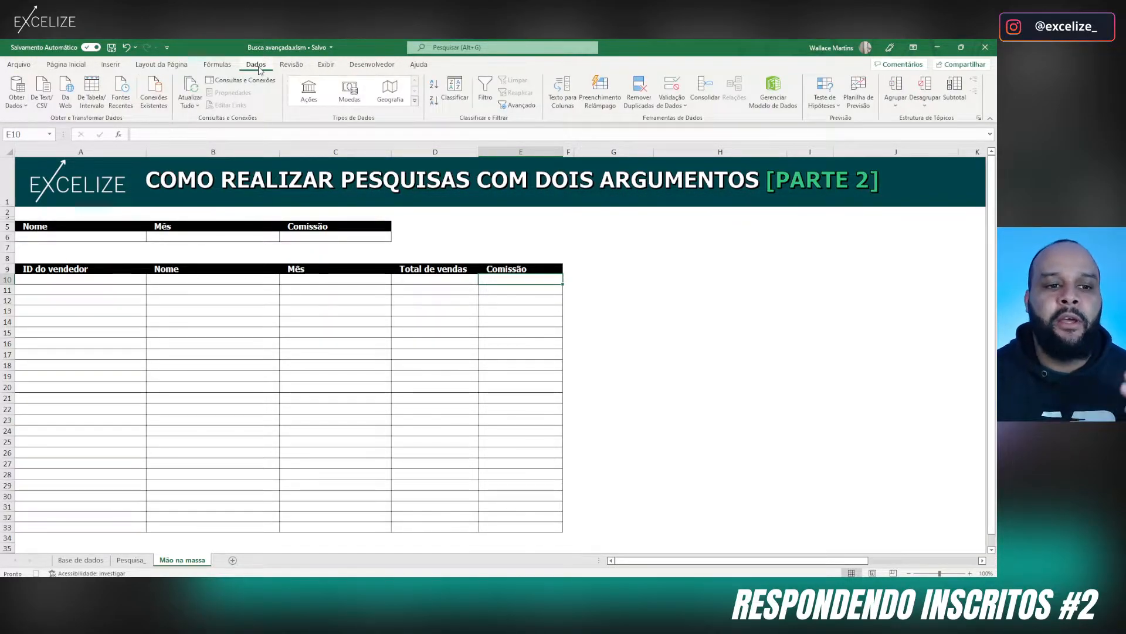
{"action": "left_click", "coordinate": [513, 106]}
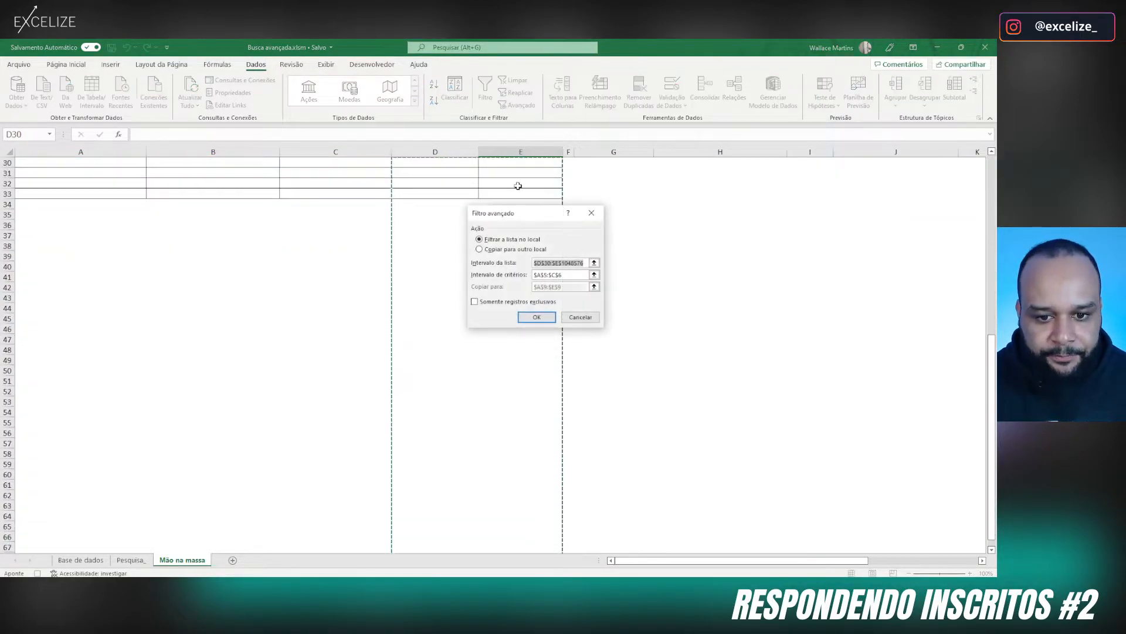
{"action": "left_click", "coordinate": [480, 249]}
{"action": "double_click", "coordinate": [548, 262]}
{"action": "key", "text": "BackSpace"}
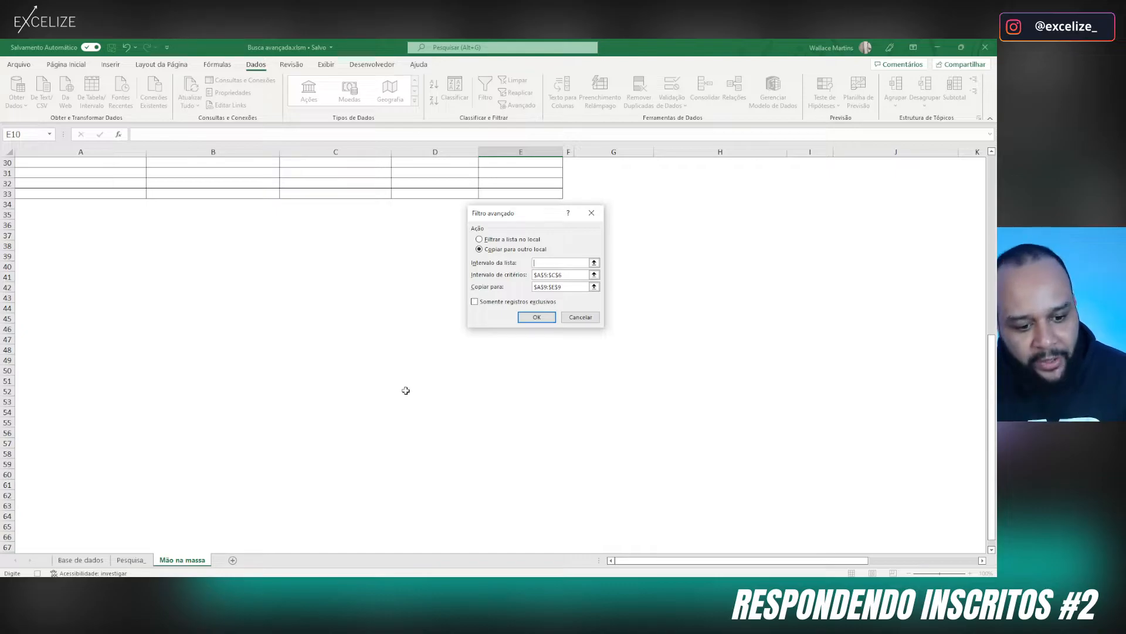
{"action": "left_click", "coordinate": [90, 565]}
{"action": "left_click", "coordinate": [24, 223]}
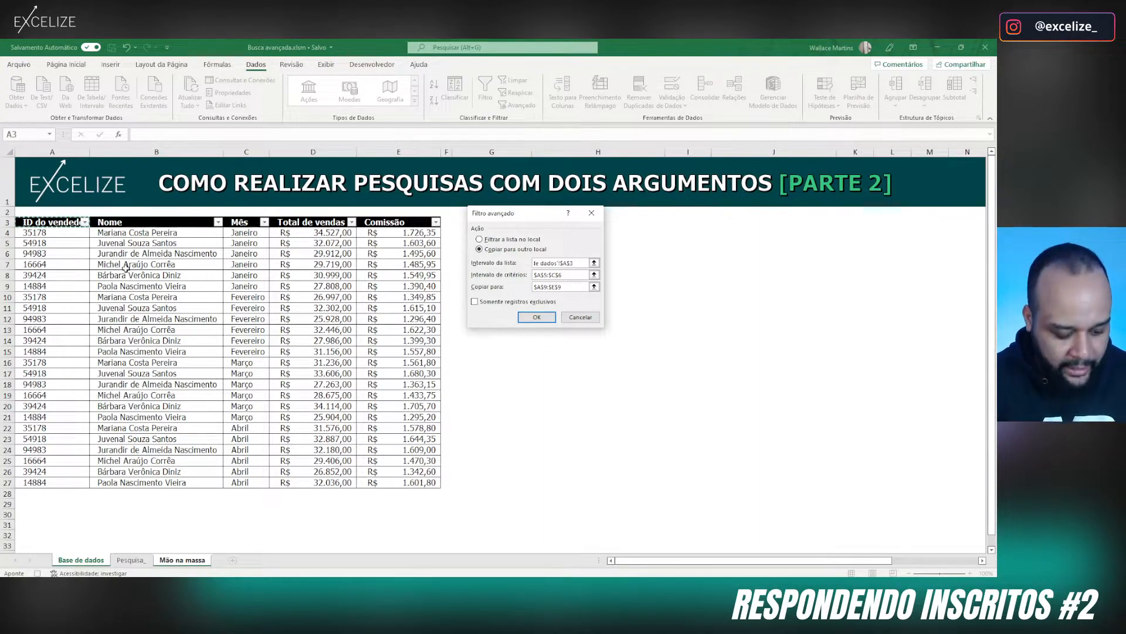
{"action": "key", "text": "ctrl+shift+Right"}
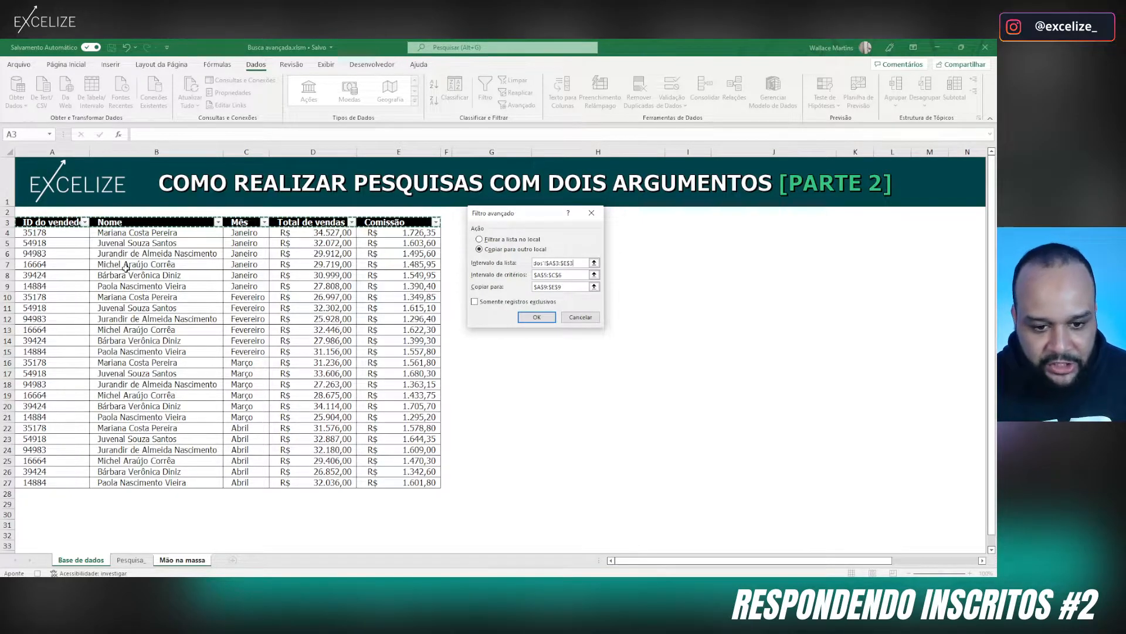
{"action": "key", "text": "ctrl+shift+Down"}
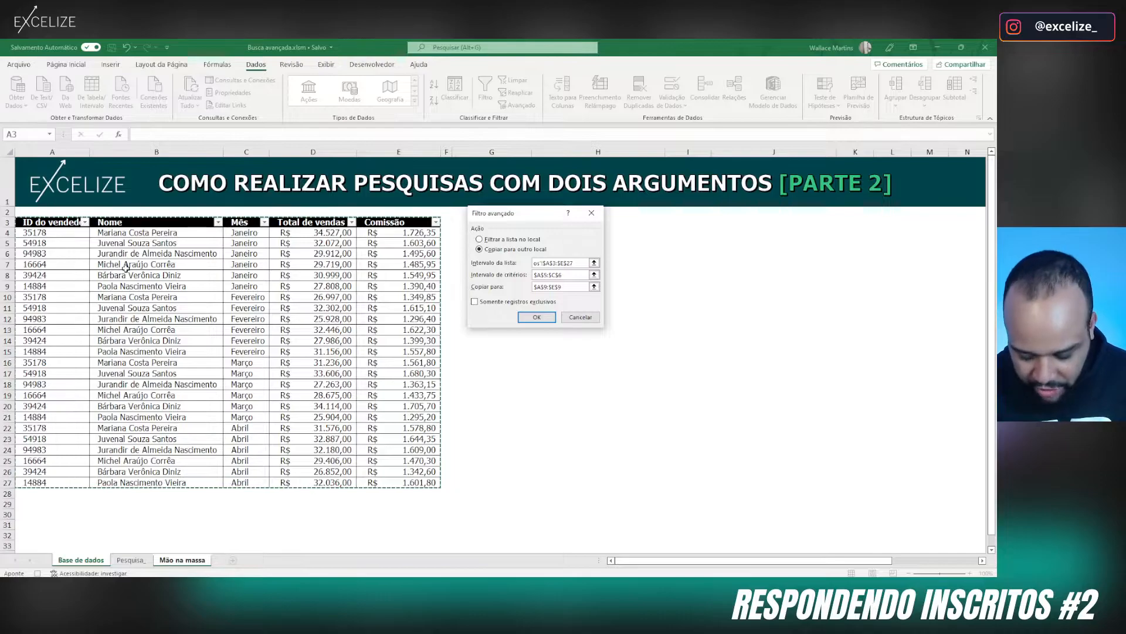
{"action": "key", "text": "ctrl+shift+Down"}
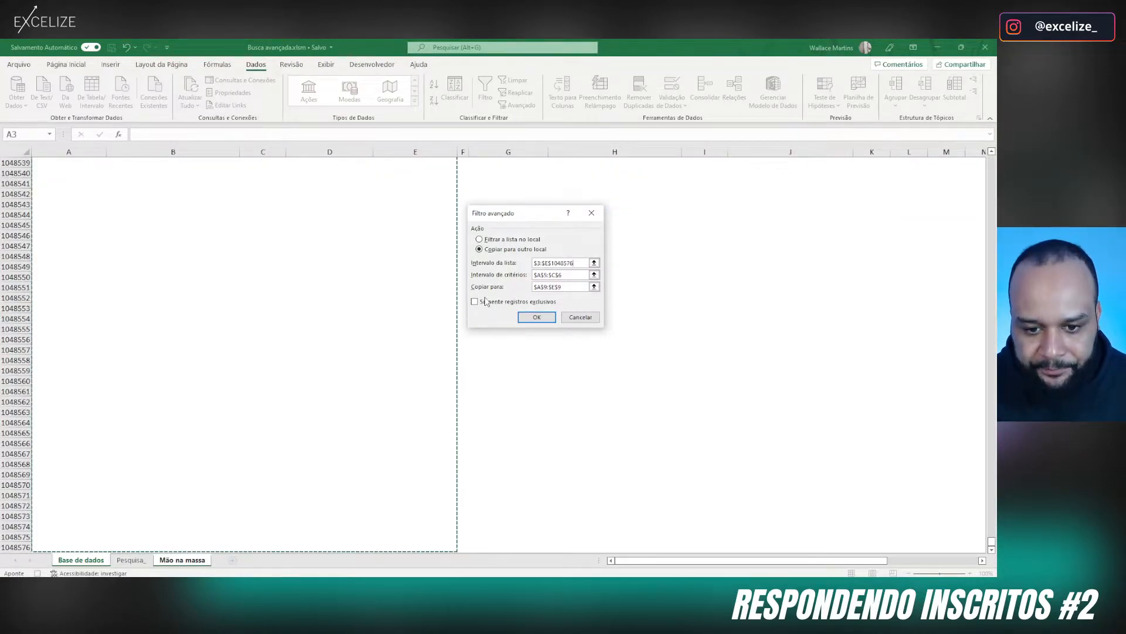
Step: Replace the filter's criteria range with cells A5:C6 on the Mão na massa sheet
{"action": "left_click", "coordinate": [567, 274]}
{"action": "left_click_drag", "start_coordinate": [568, 274], "coordinate": [521, 274]}
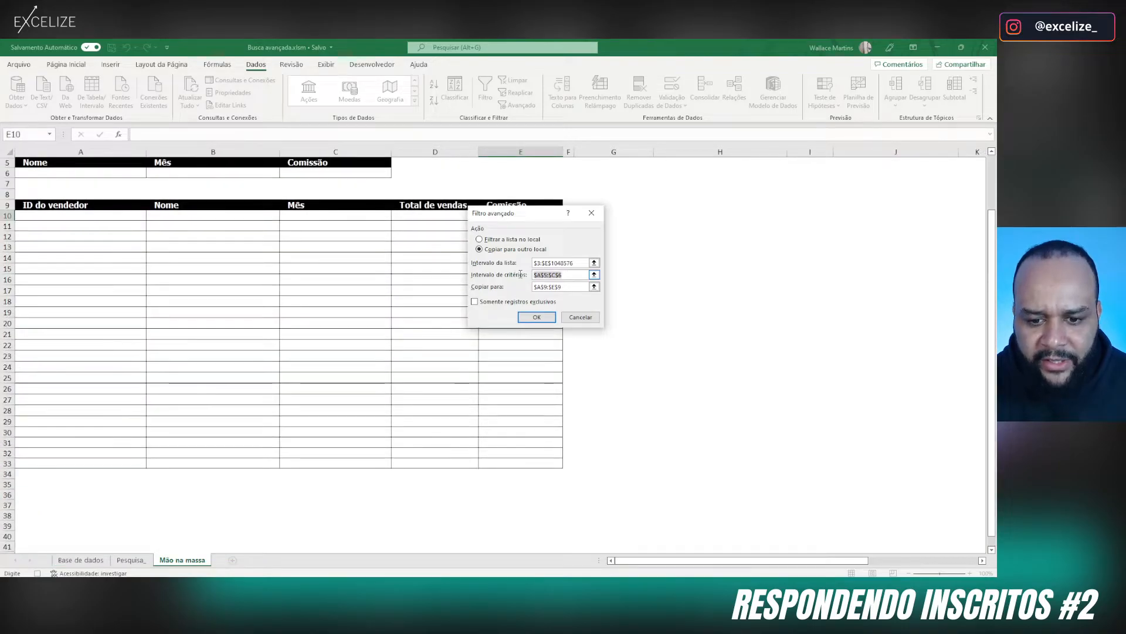
{"action": "key", "text": "BackSpace"}
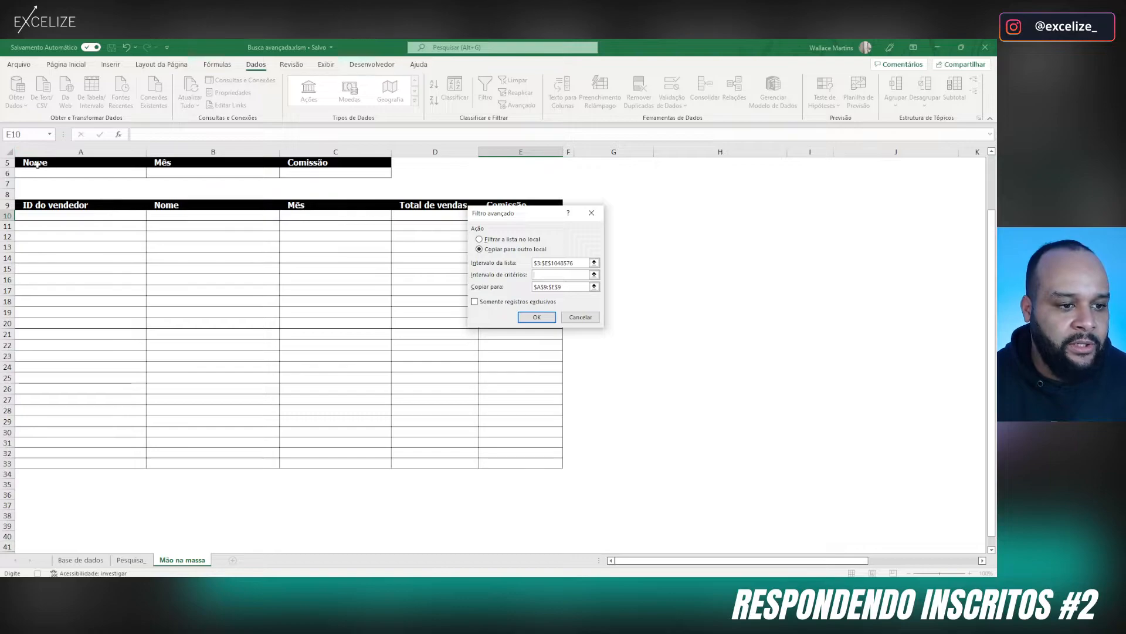
{"action": "left_click_drag", "start_coordinate": [29, 161], "coordinate": [310, 173]}
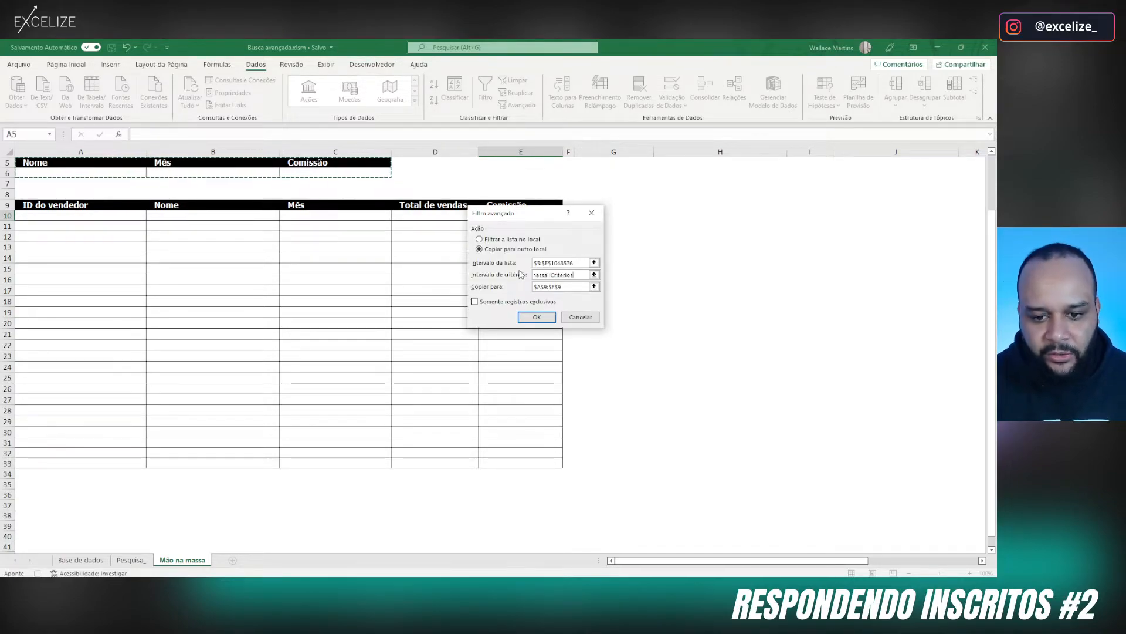
Step: Set the copy destination to the header cells A9:E9 on Mão na massa and run the advanced filter
{"action": "left_click", "coordinate": [537, 287]}
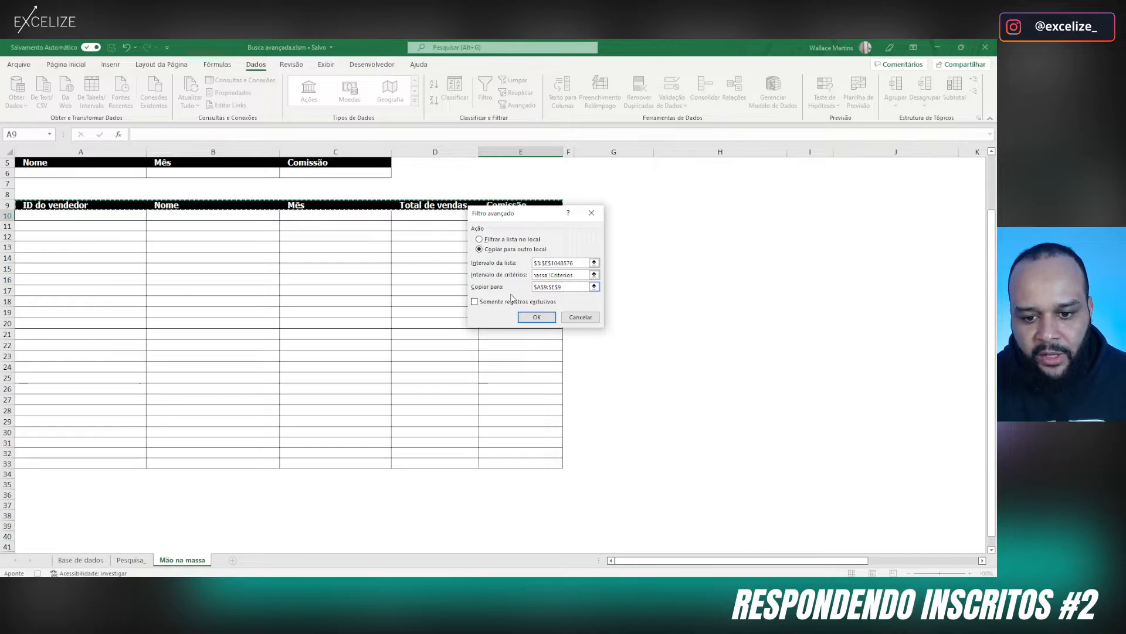
{"action": "left_click_drag", "start_coordinate": [564, 287], "coordinate": [526, 287]}
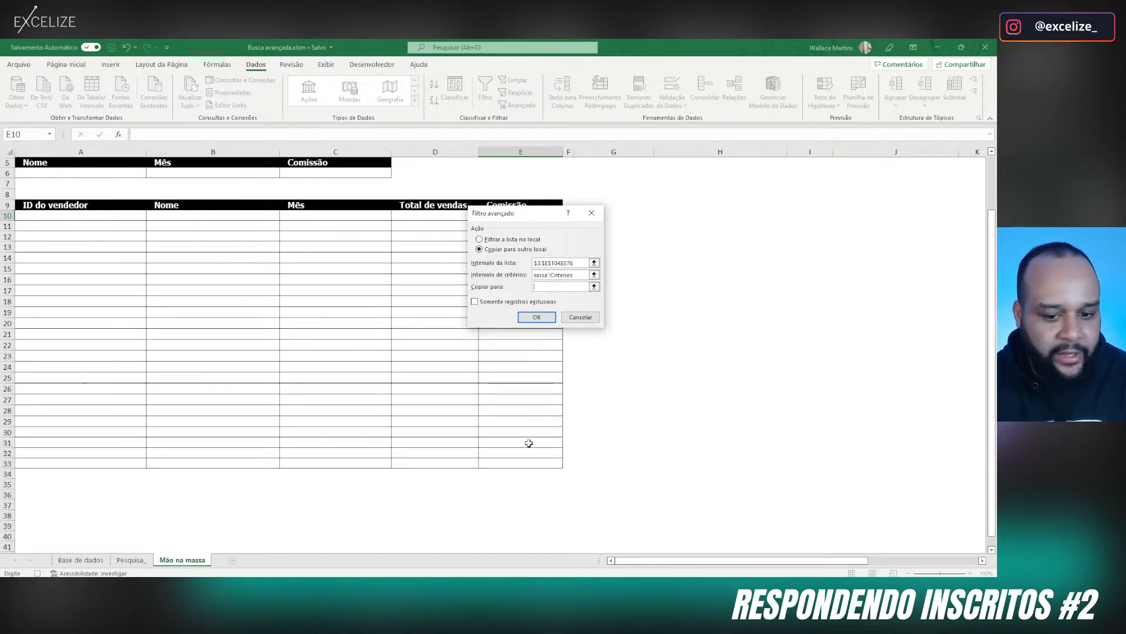
{"action": "left_click", "coordinate": [34, 203]}
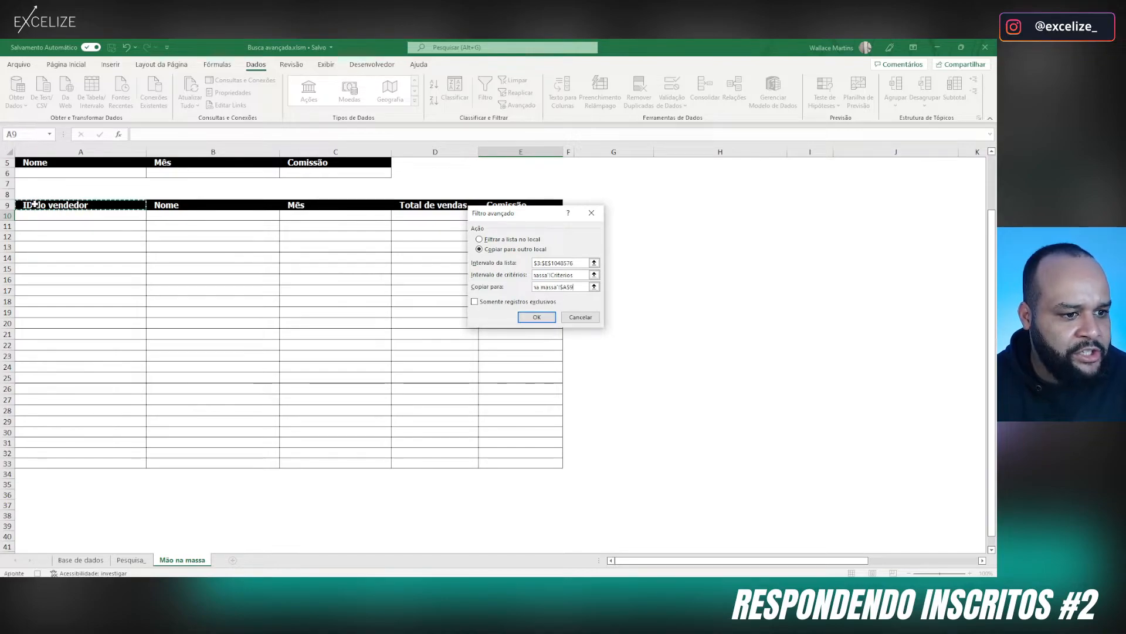
{"action": "left_click_drag", "start_coordinate": [35, 203], "coordinate": [499, 204]}
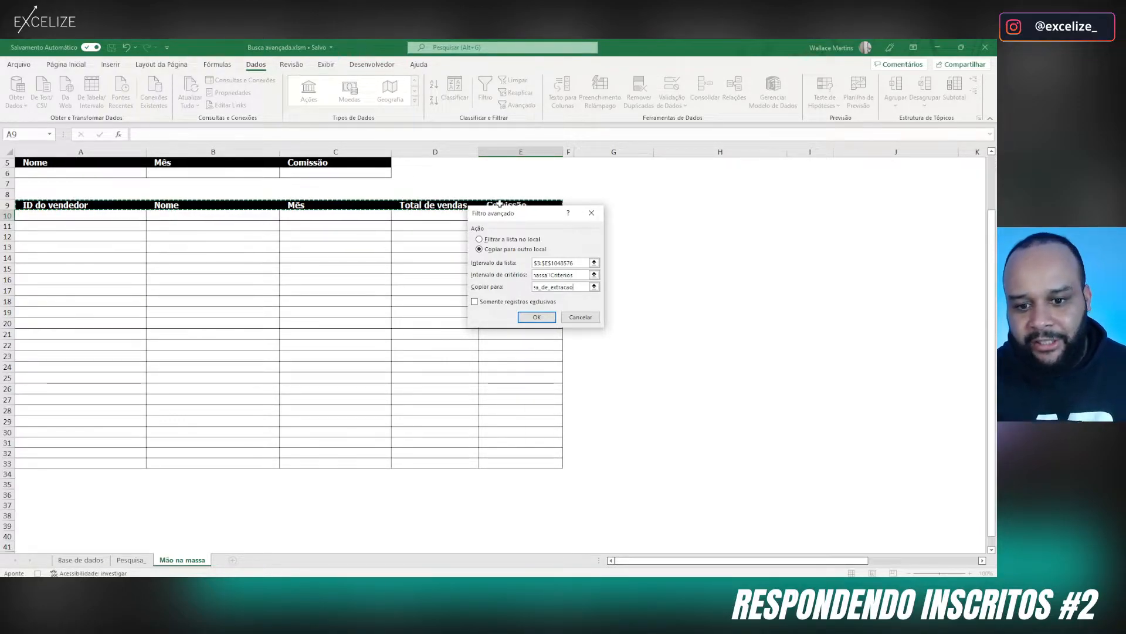
{"action": "left_click", "coordinate": [536, 316]}
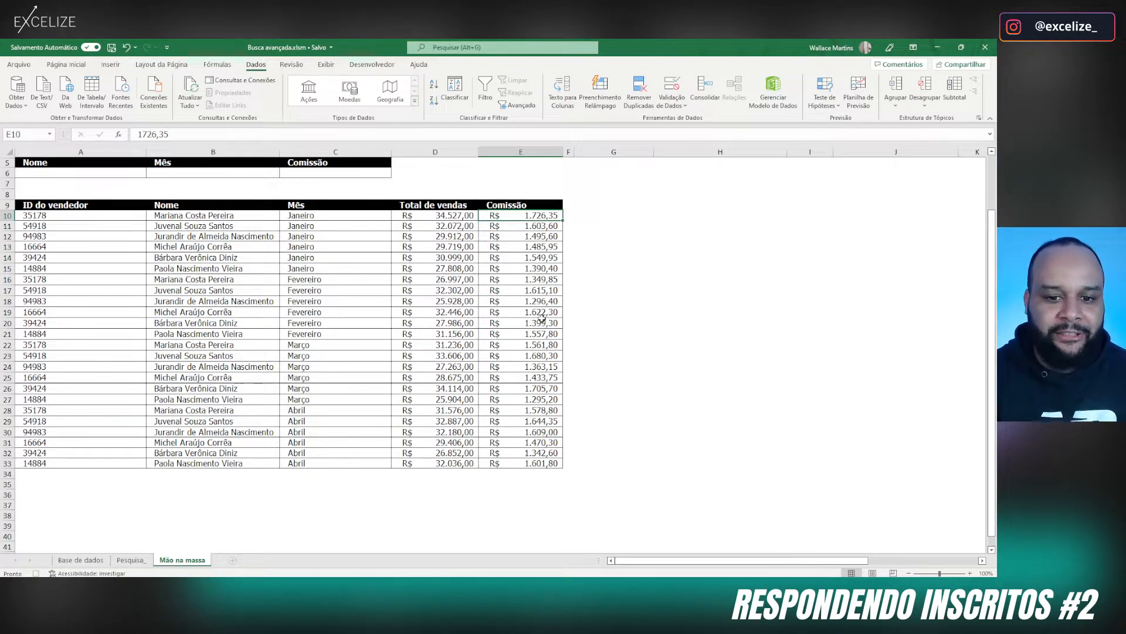
Step: Stop recording the search macro and select cell E16 in the results
{"action": "left_click", "coordinate": [373, 65]}
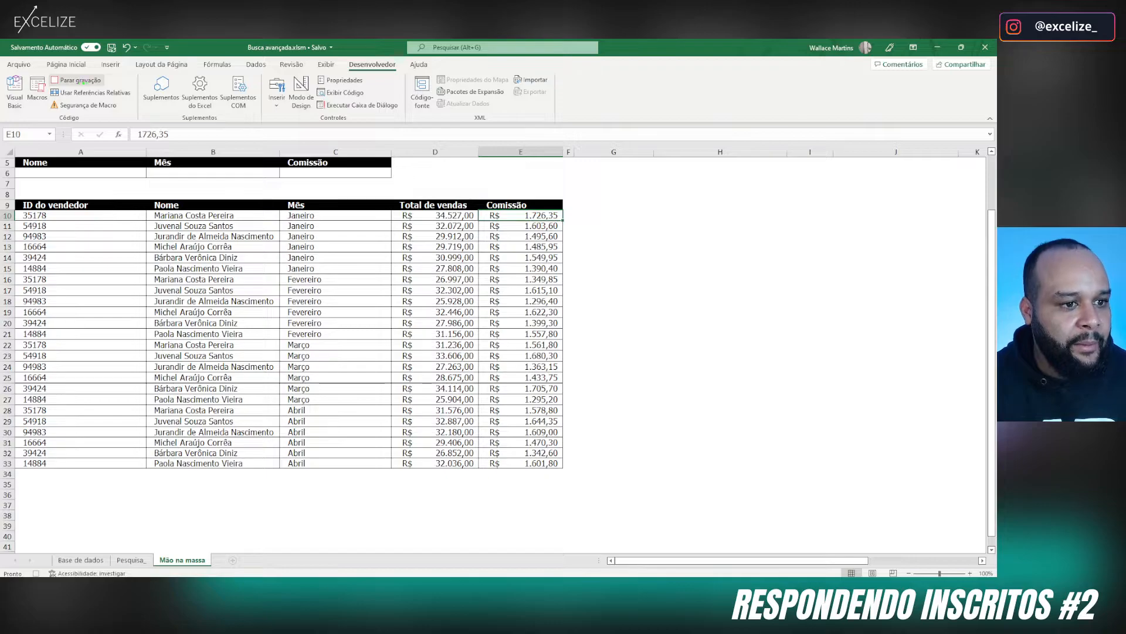
{"action": "left_click", "coordinate": [80, 81]}
{"action": "left_click", "coordinate": [486, 282]}
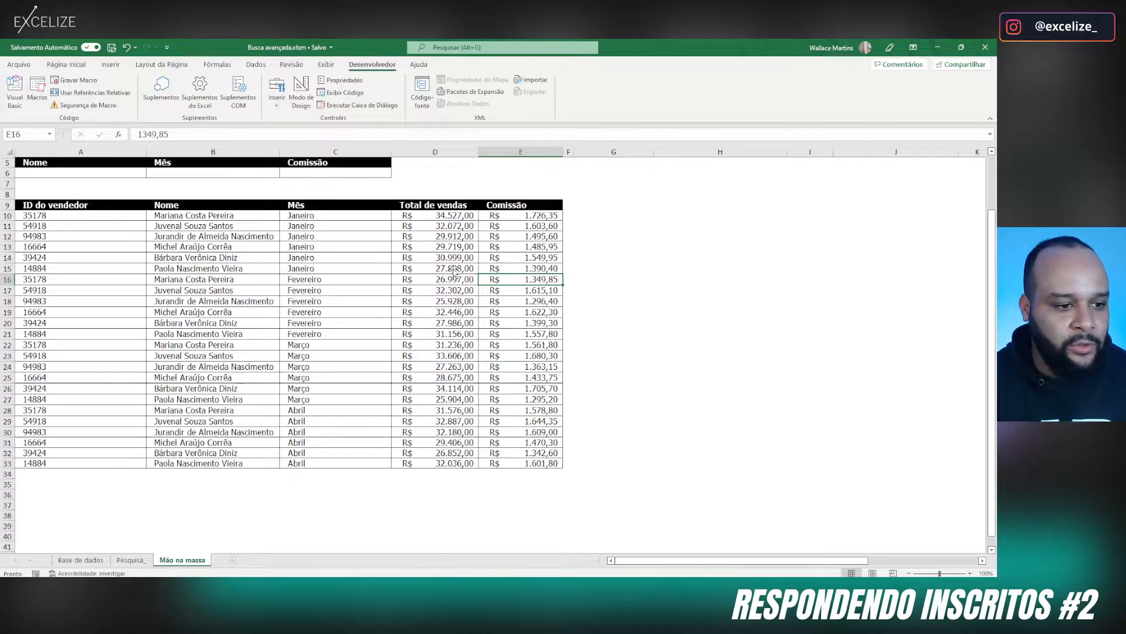
Step: Start recording a new macro named LimparRelatório in this workbook
{"action": "left_click", "coordinate": [75, 82]}
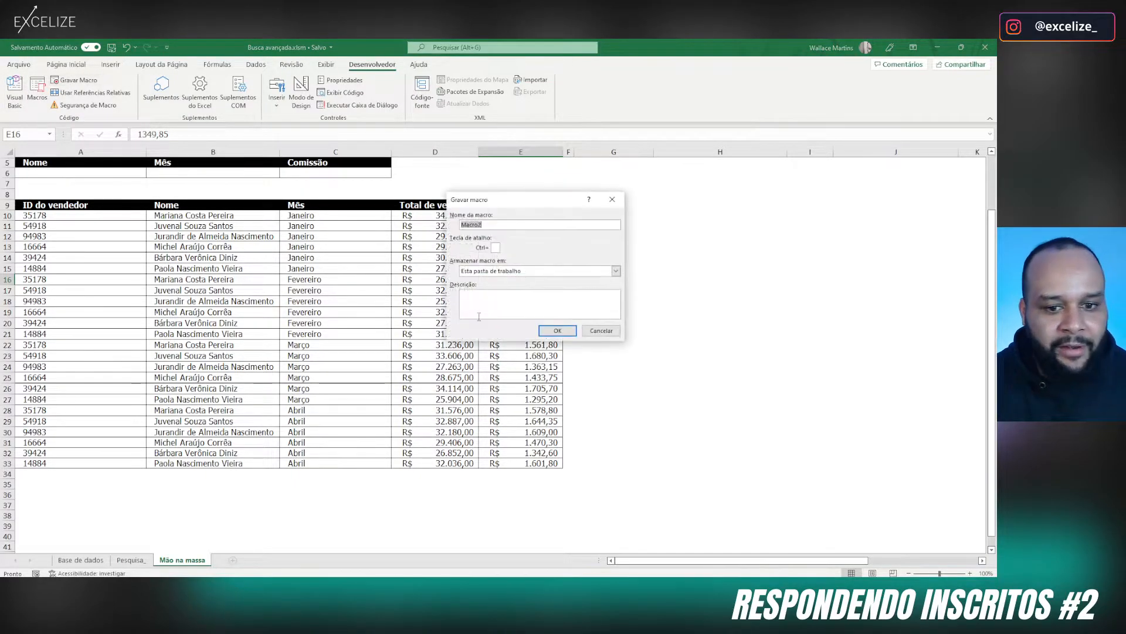
{"action": "type", "text": "mpa"}
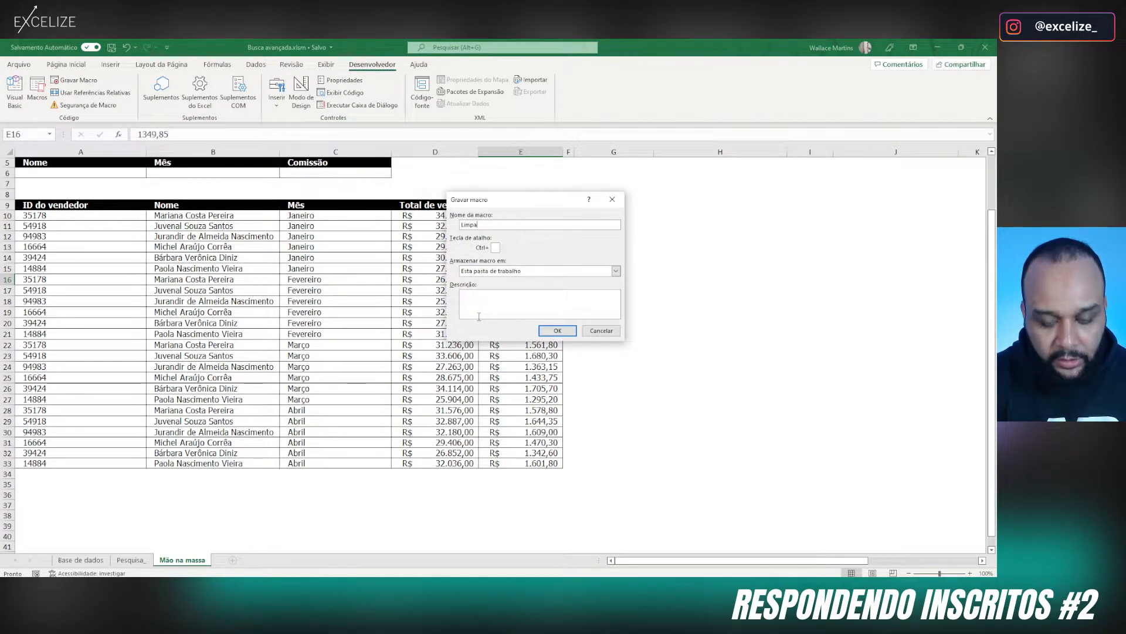
{"action": "type", "text": "rRelatório"}
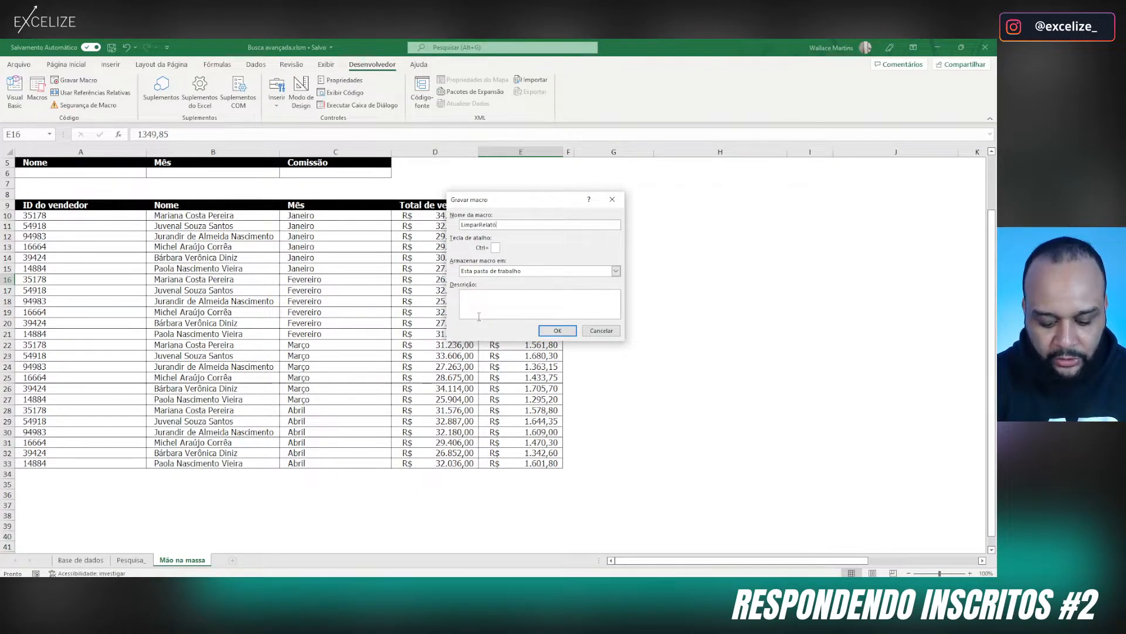
{"action": "left_click", "coordinate": [545, 331]}
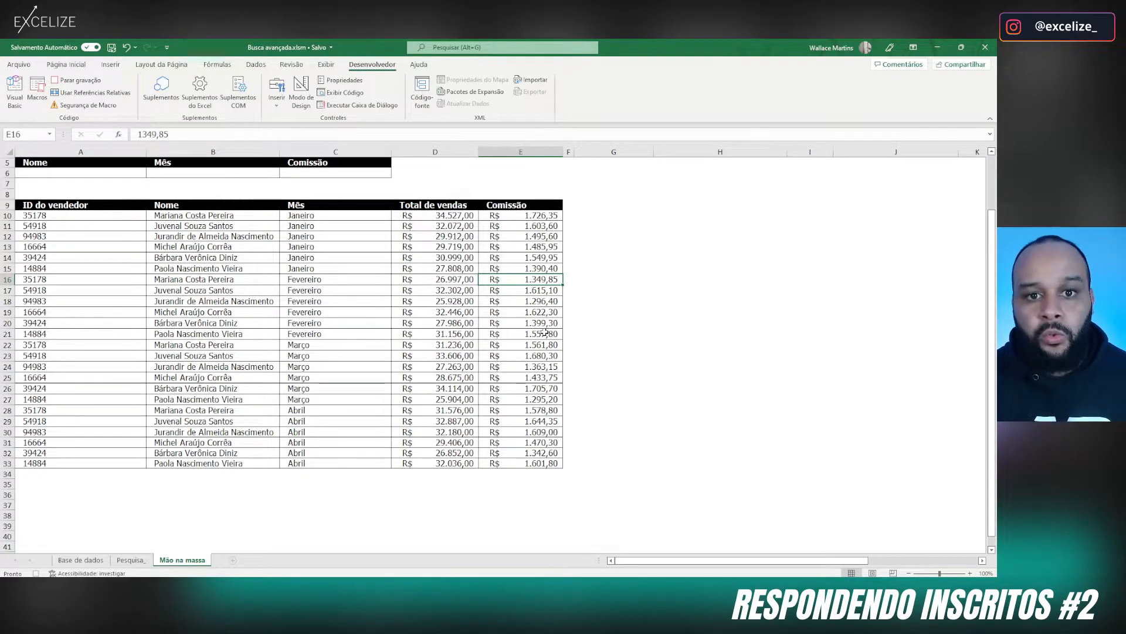
Step: Clear all results below the report header, from A10 through column E down to the sheet's last row
{"action": "left_click", "coordinate": [34, 216]}
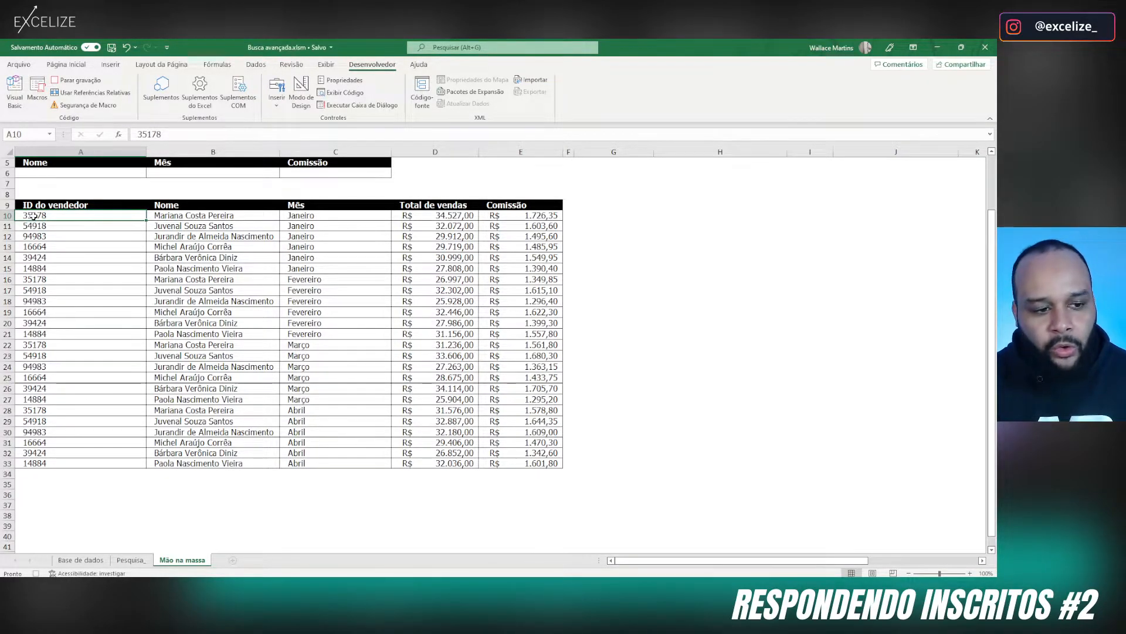
{"action": "key", "text": "ctrl+shift+Right"}
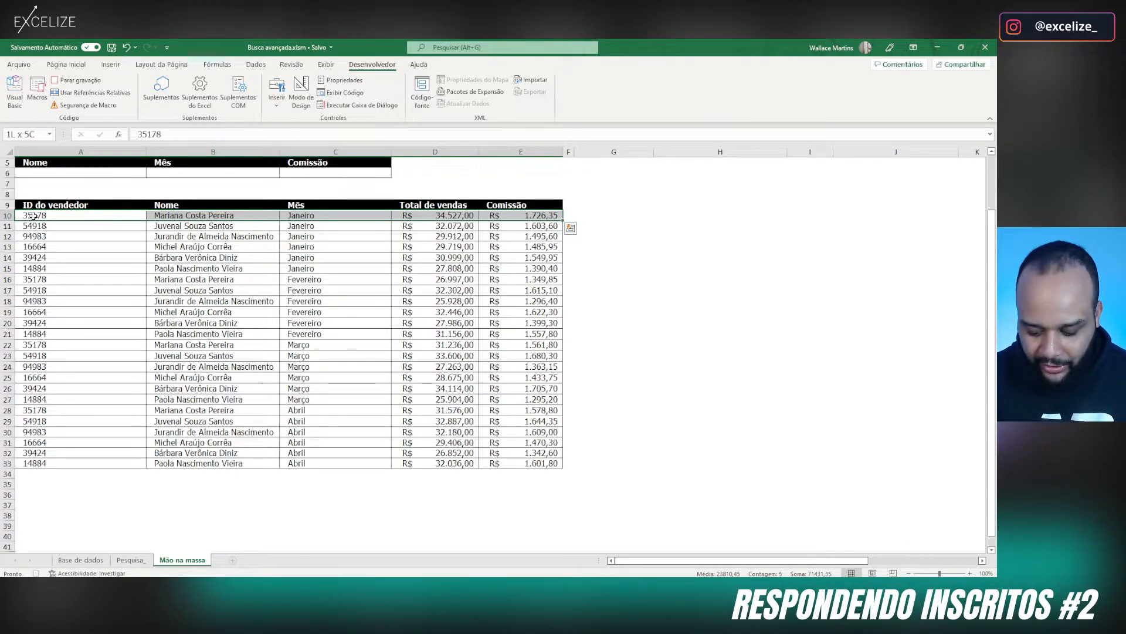
{"action": "key", "text": "ctrl+shift+Down"}
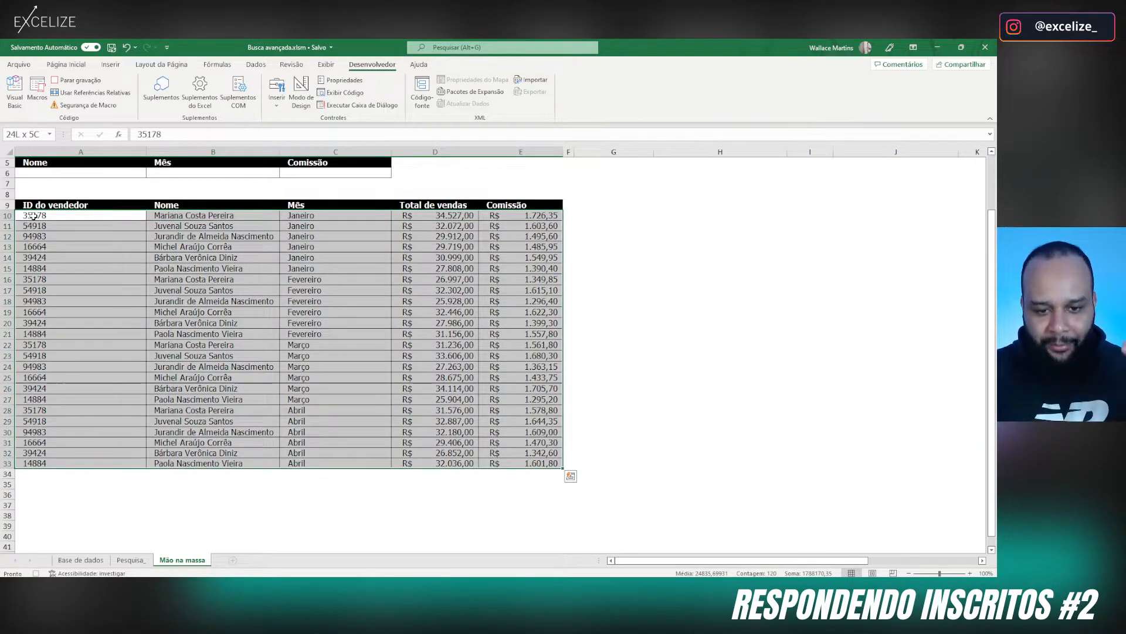
{"action": "key", "text": "ctrl+shift+Down"}
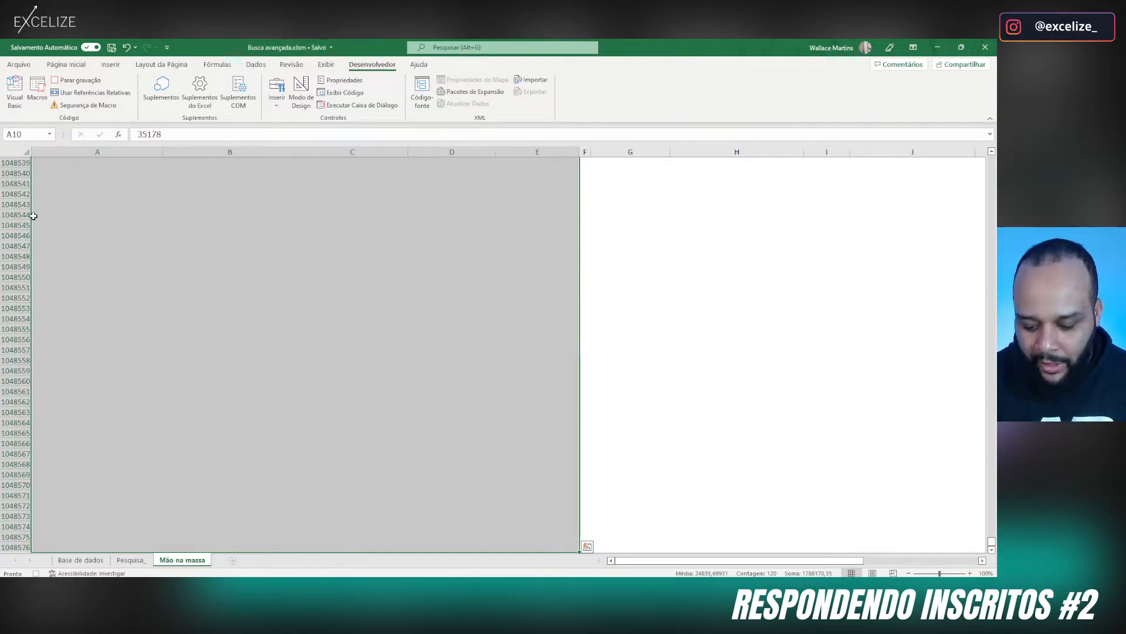
{"action": "key", "text": "Delete"}
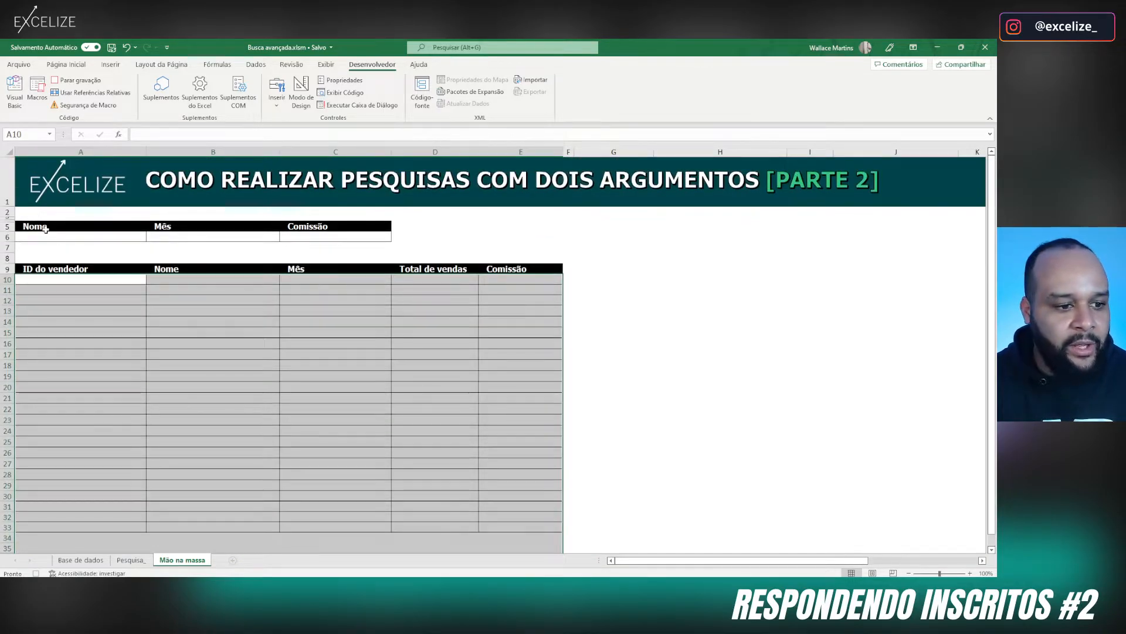
Step: Select the criteria cells A6:C6, reduce the selection to A6, and stop the macro recording
{"action": "left_click_drag", "start_coordinate": [58, 239], "coordinate": [300, 235]}
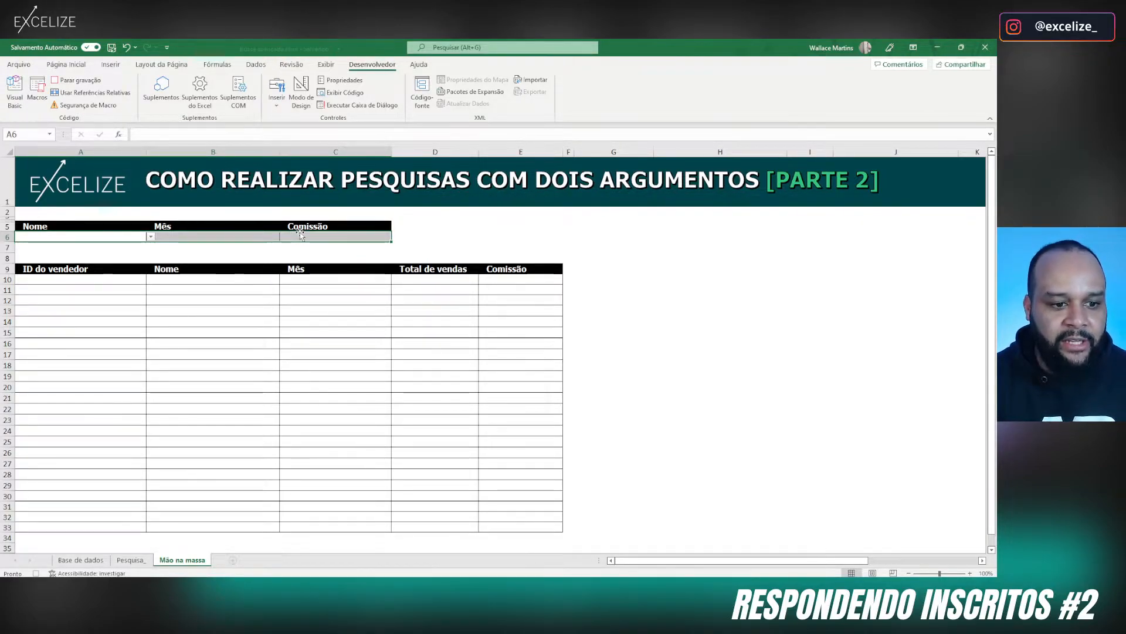
{"action": "left_click", "coordinate": [124, 237]}
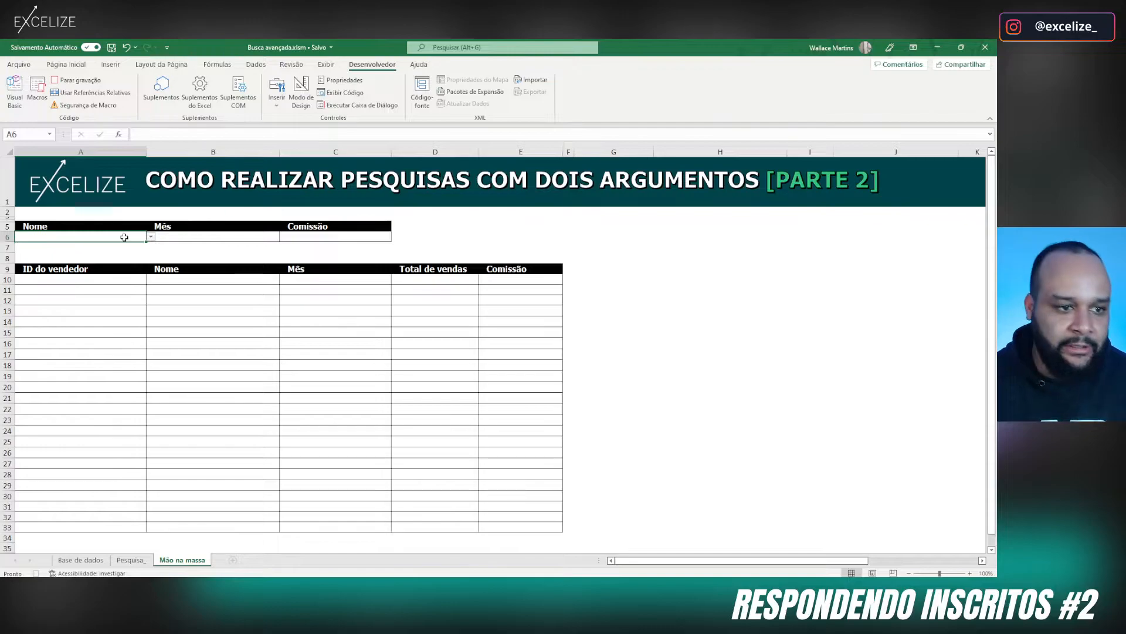
{"action": "left_click", "coordinate": [75, 82]}
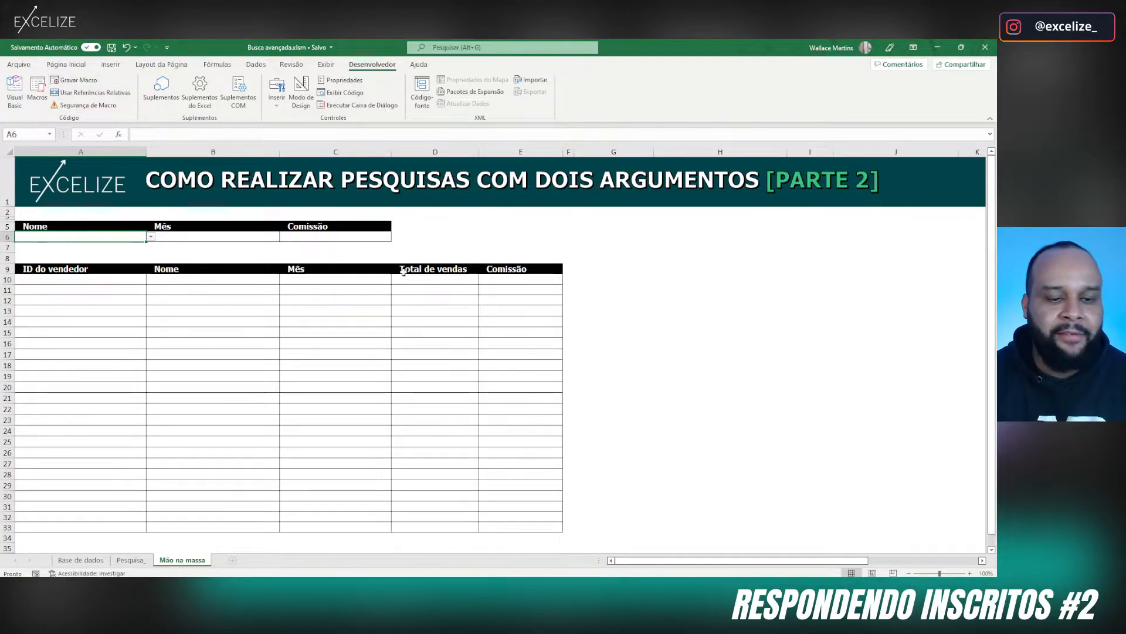
Step: Check the finished Pesquisa_ sheet, then insert a solid magnifying-glass icon found under Pesquisa beside the Comissão criteria on Mão na massa
{"action": "key", "text": "ctrl+Page_Up"}
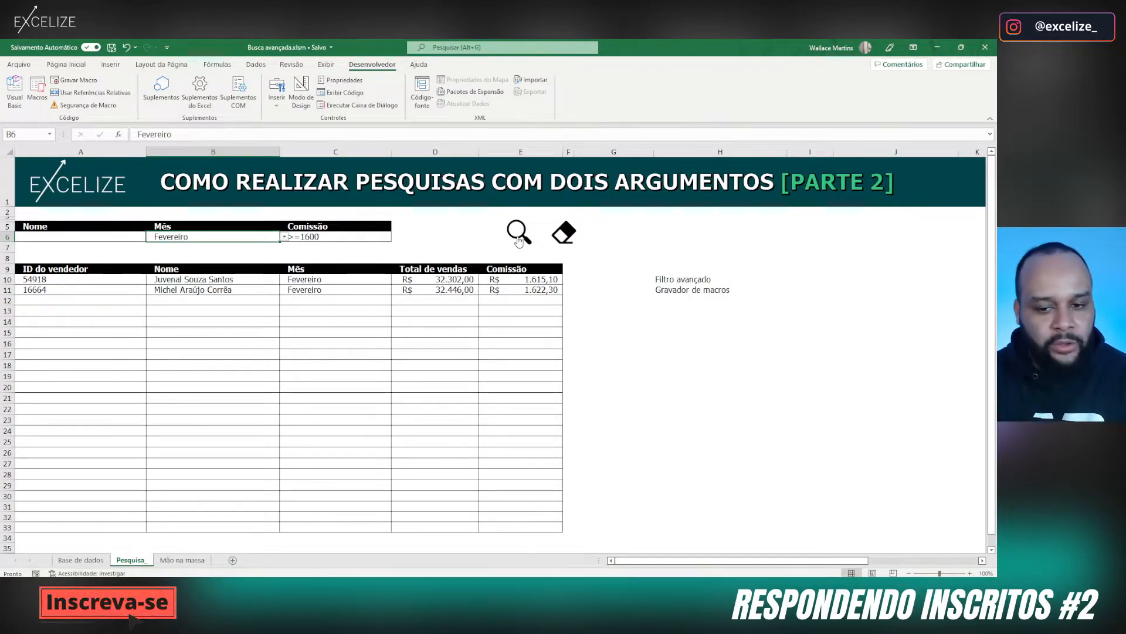
{"action": "left_click", "coordinate": [181, 560]}
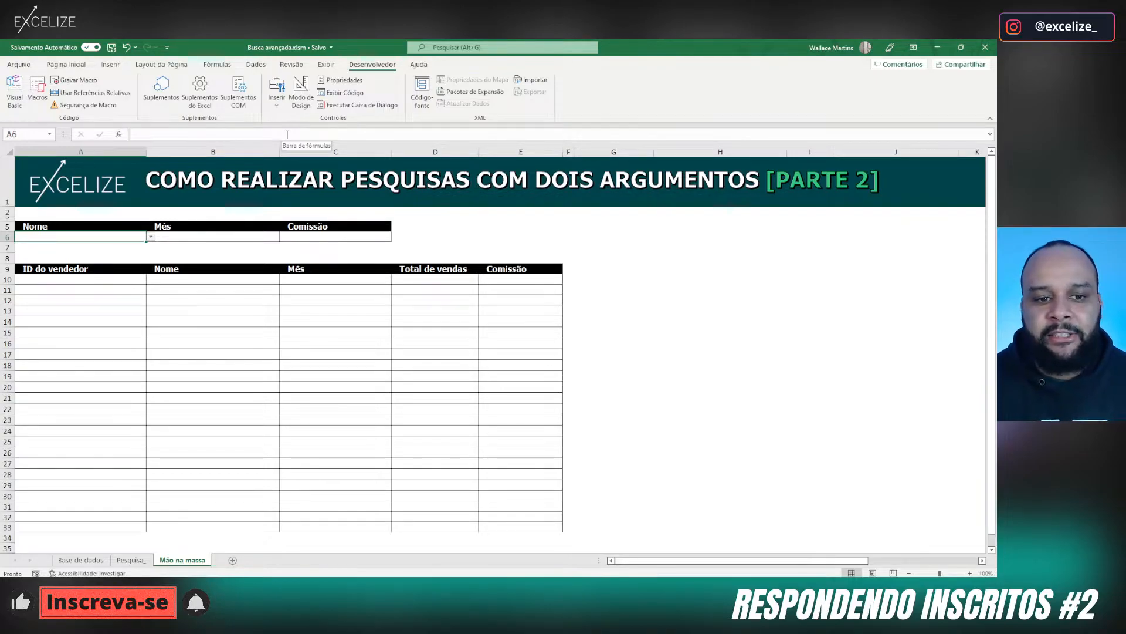
{"action": "left_click", "coordinate": [113, 68]}
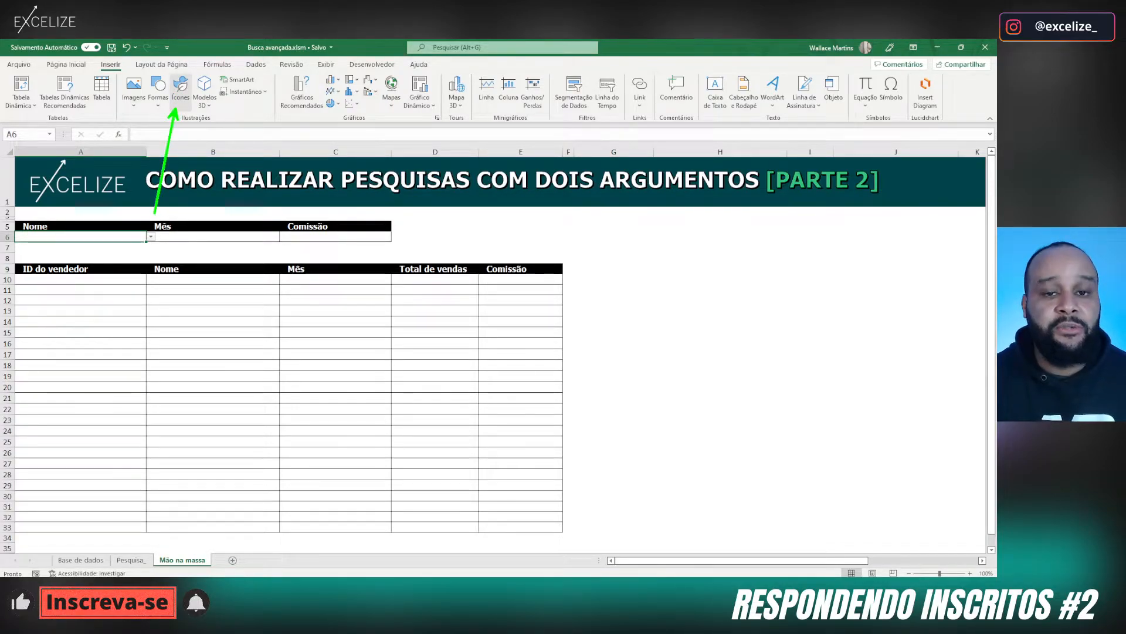
{"action": "left_click", "coordinate": [179, 94]}
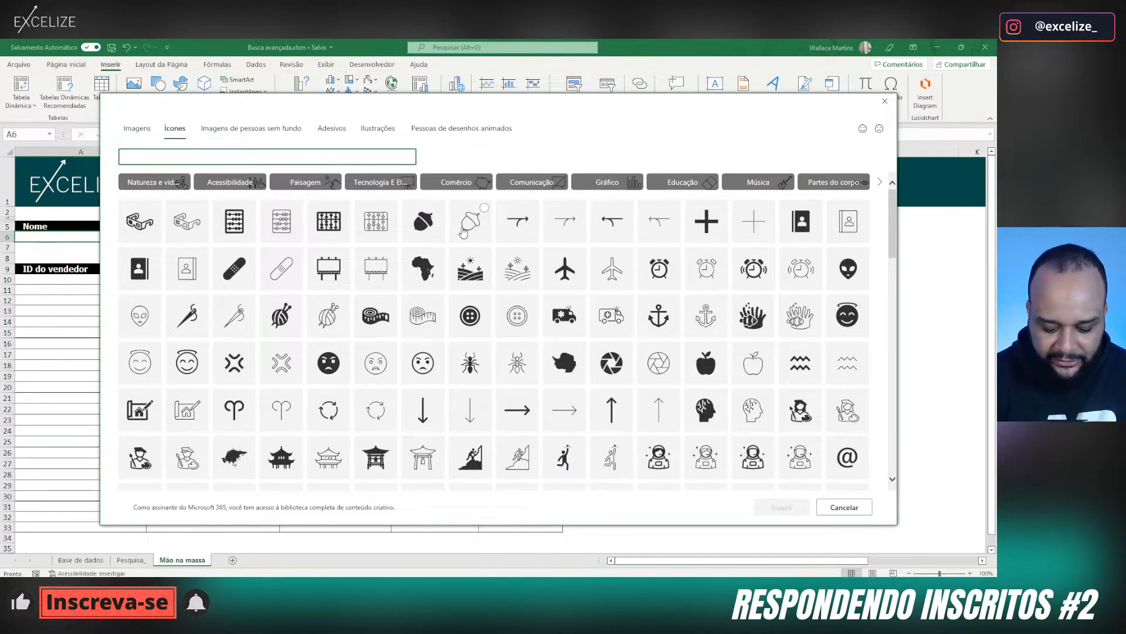
{"action": "type", "text": "Pesquisa"}
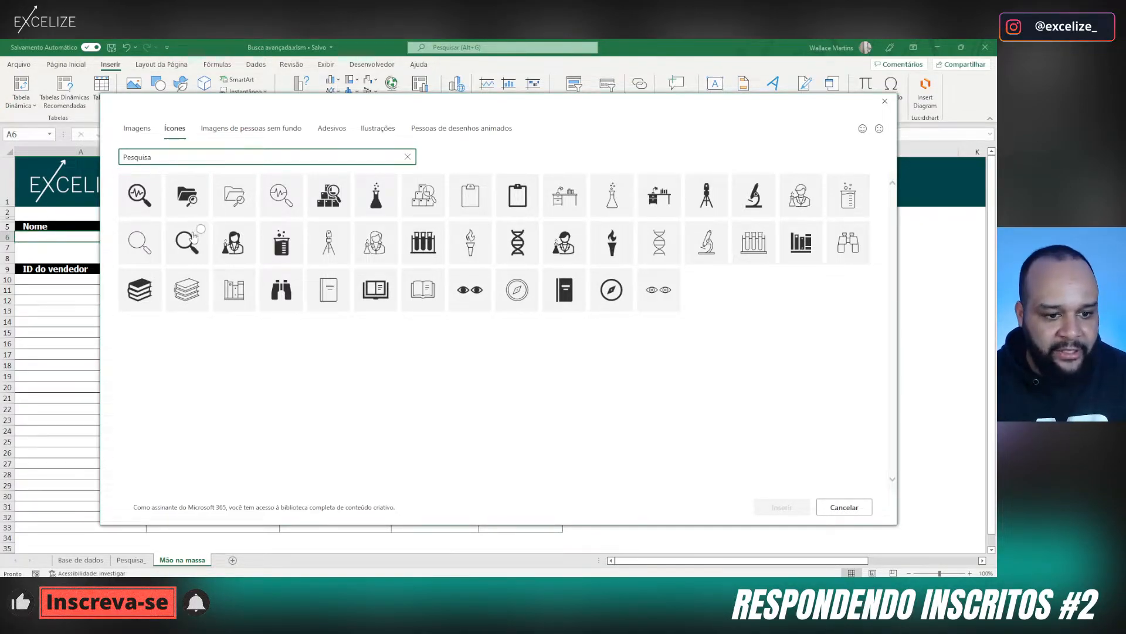
{"action": "left_click", "coordinate": [192, 243]}
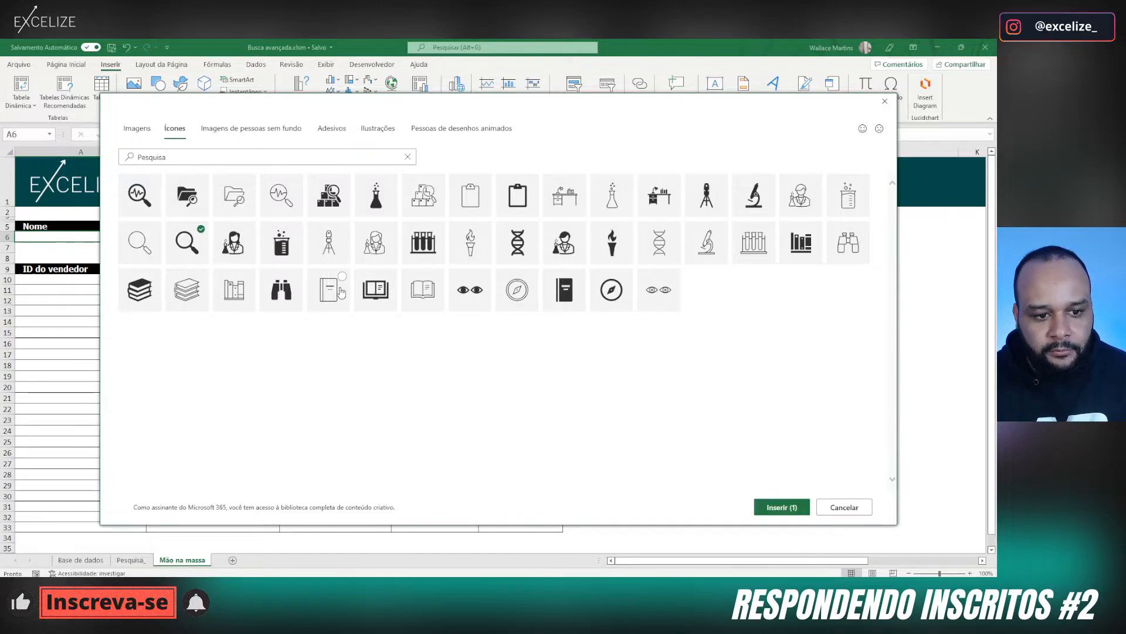
{"action": "left_click", "coordinate": [782, 507]}
{"action": "left_click_drag", "start_coordinate": [36, 262], "coordinate": [435, 247]}
{"action": "left_click", "coordinate": [444, 250]}
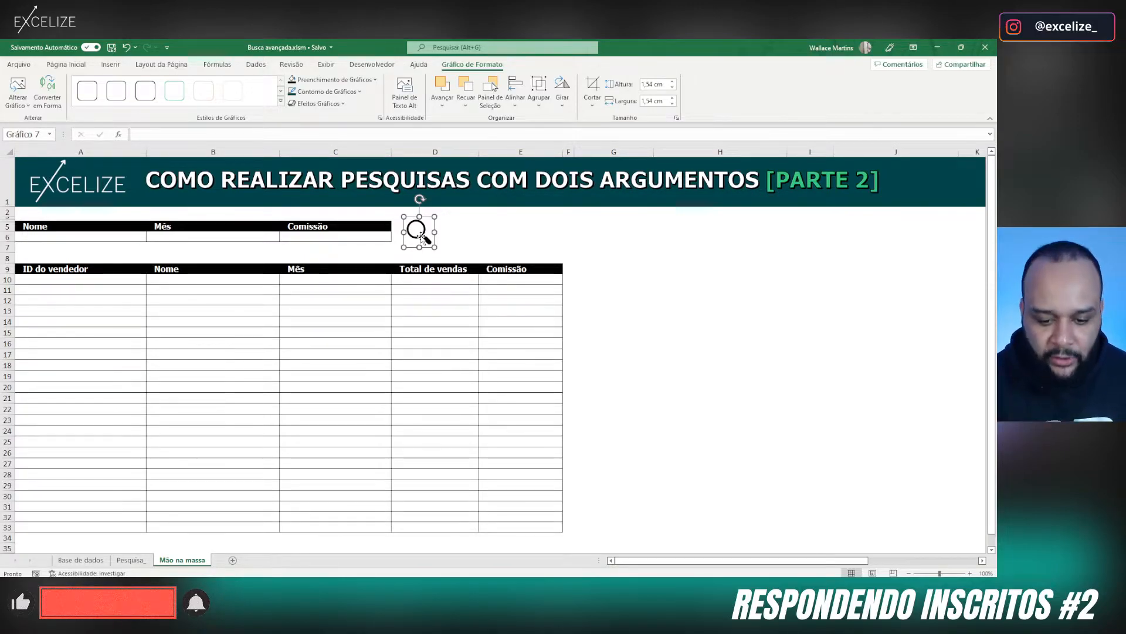
Step: Switch to the Flaticon website in the browser and search its icons for Search
{"action": "key", "text": "alt+Tab"}
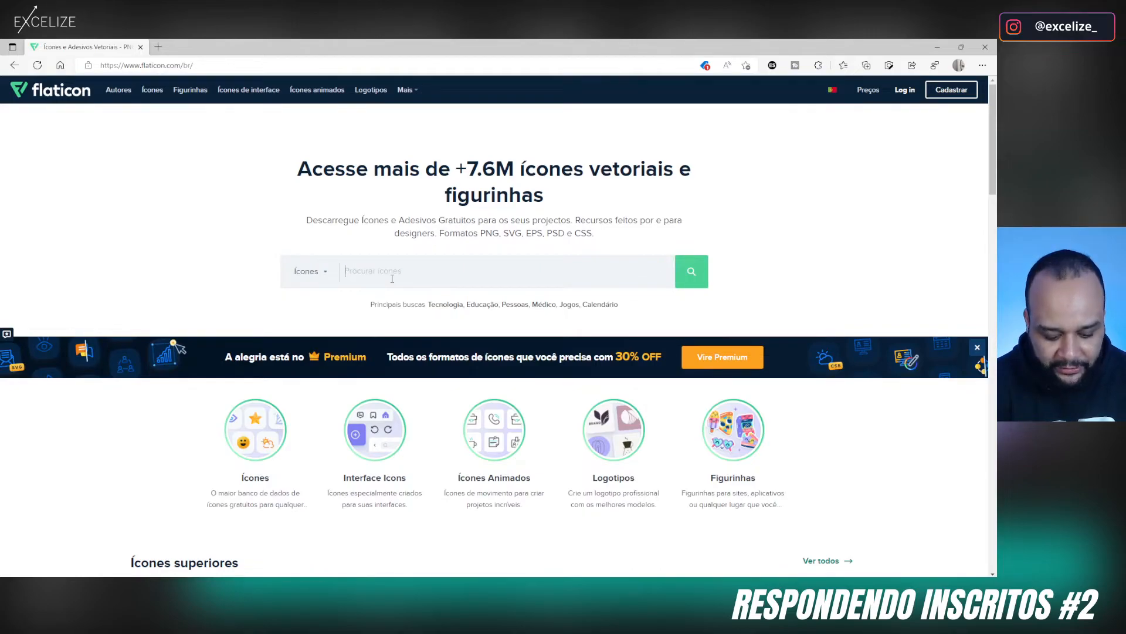
{"action": "type", "text": "ear"}
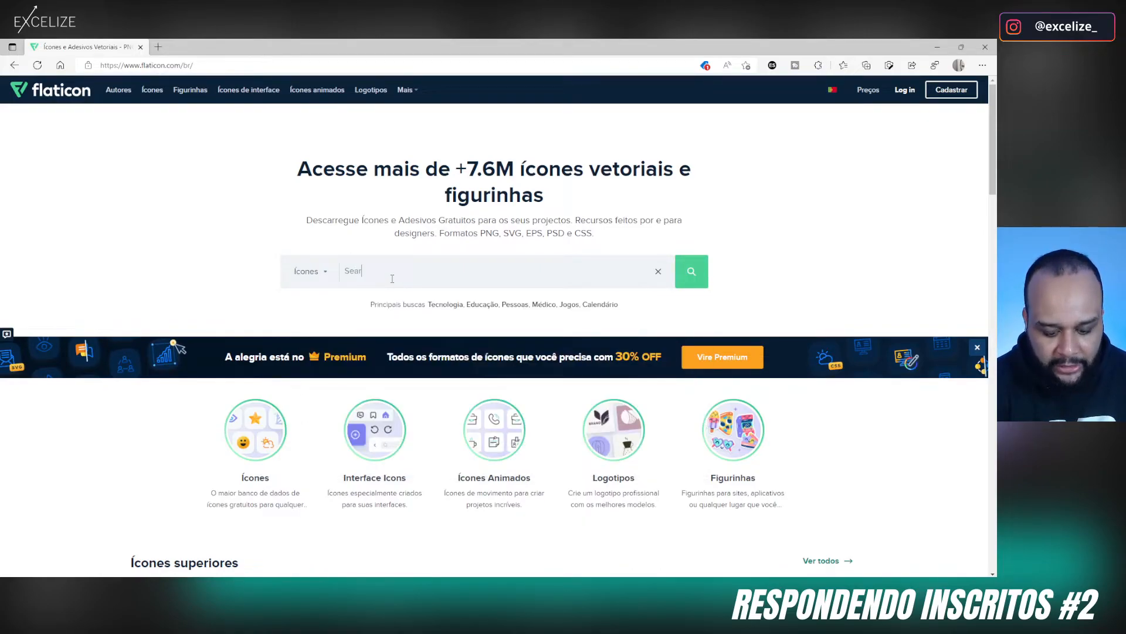
{"action": "type", "text": "ch"}
{"action": "key", "text": "Return"}
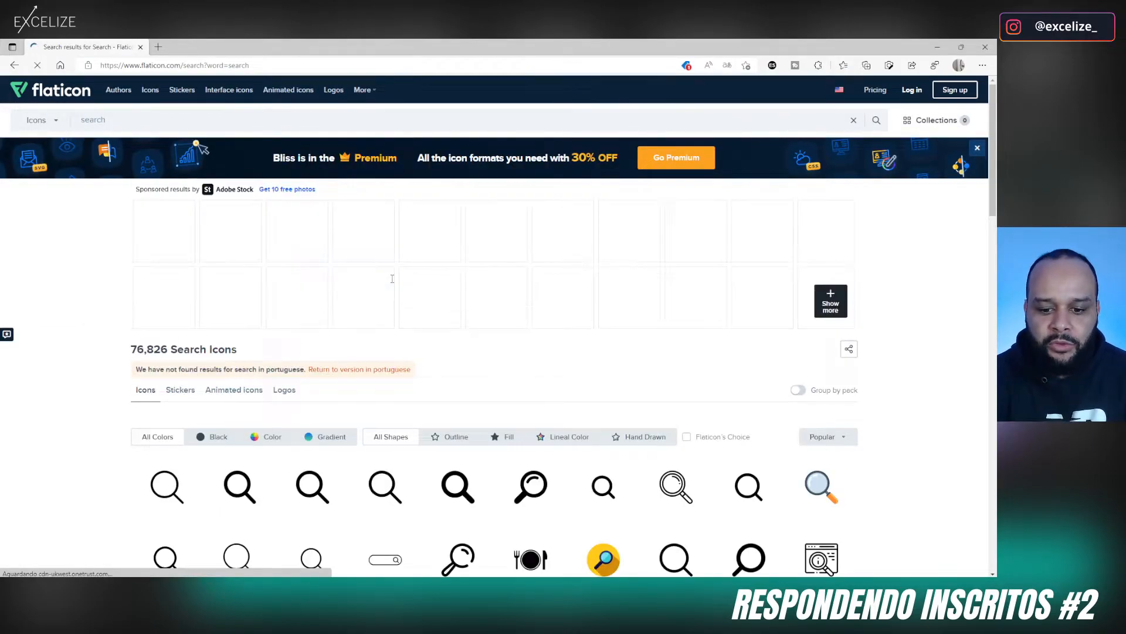
Step: Open the outlined magnifying-glass icon with a lens highlight from the results and copy its image
{"action": "scroll", "coordinate": [545, 363], "scroll_direction": "down", "scroll_amount": 5}
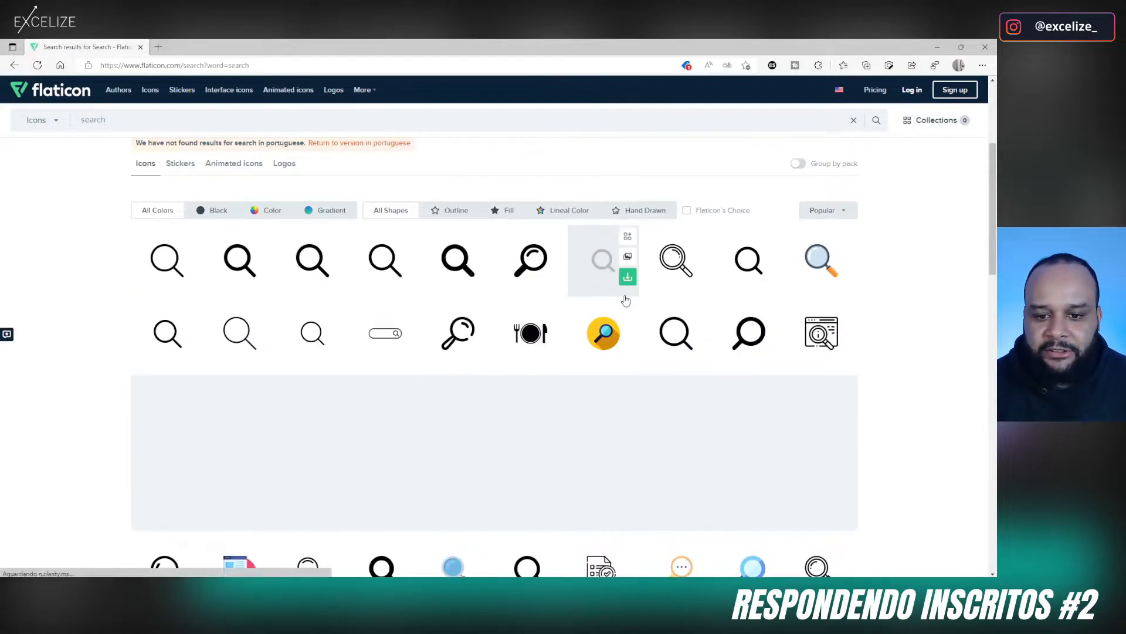
{"action": "scroll", "coordinate": [767, 395], "scroll_direction": "down", "scroll_amount": 5}
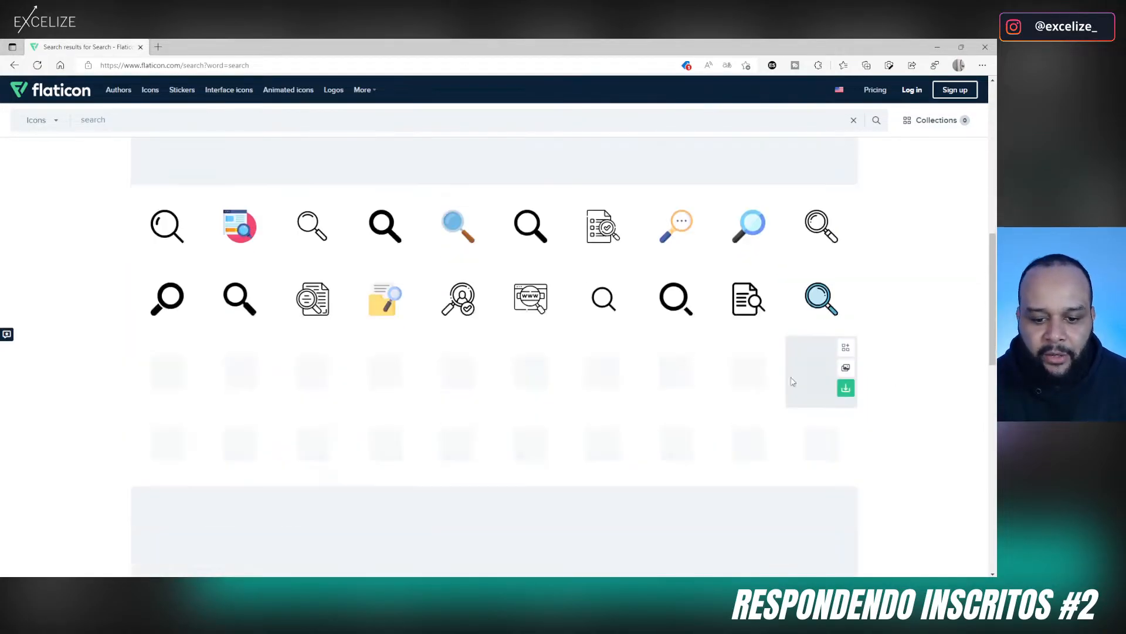
{"action": "left_click", "coordinate": [304, 252]}
{"action": "right_click", "coordinate": [354, 233]}
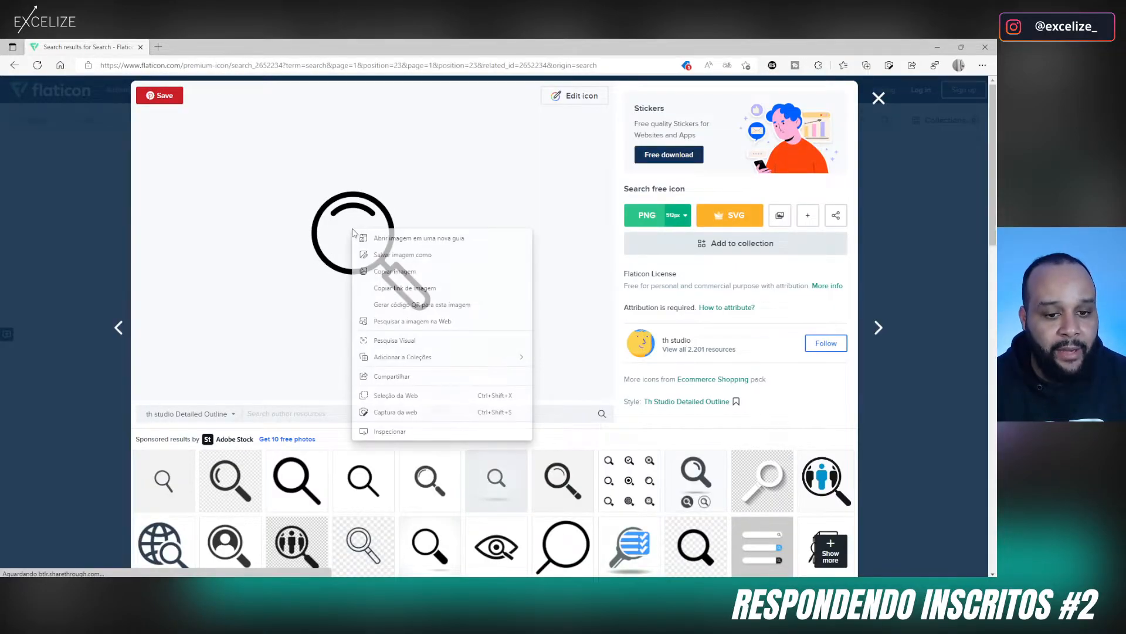
{"action": "left_click", "coordinate": [384, 271]}
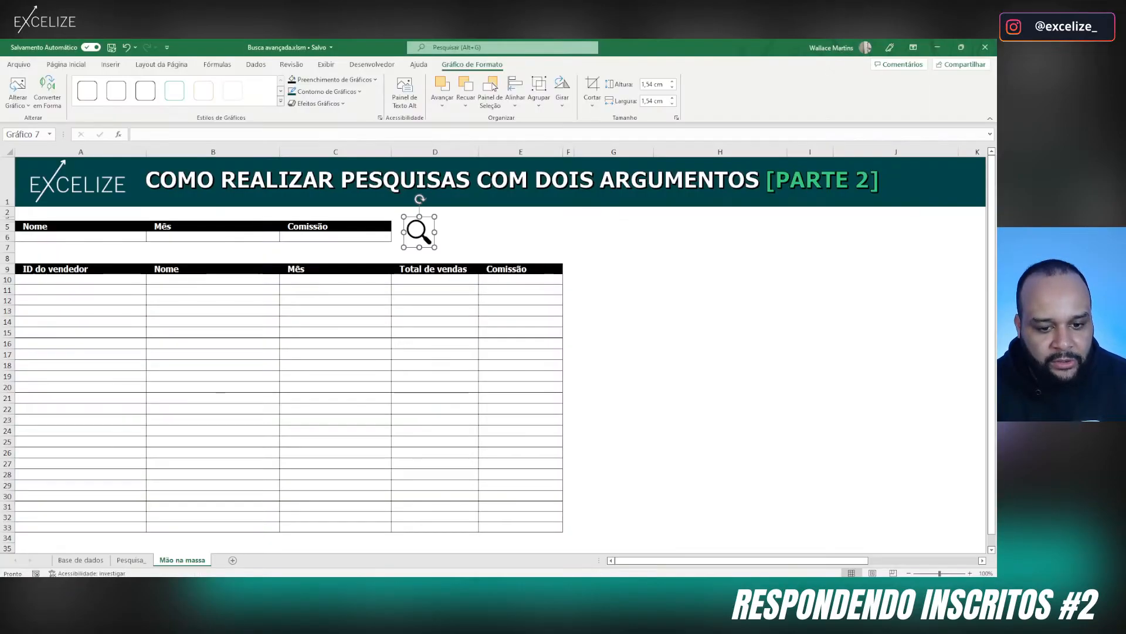
Step: Switch back to Excel, paste the copied image at cell H7 and move it next to the results table
{"action": "left_click", "coordinate": [639, 248]}
{"action": "left_click", "coordinate": [684, 247]}
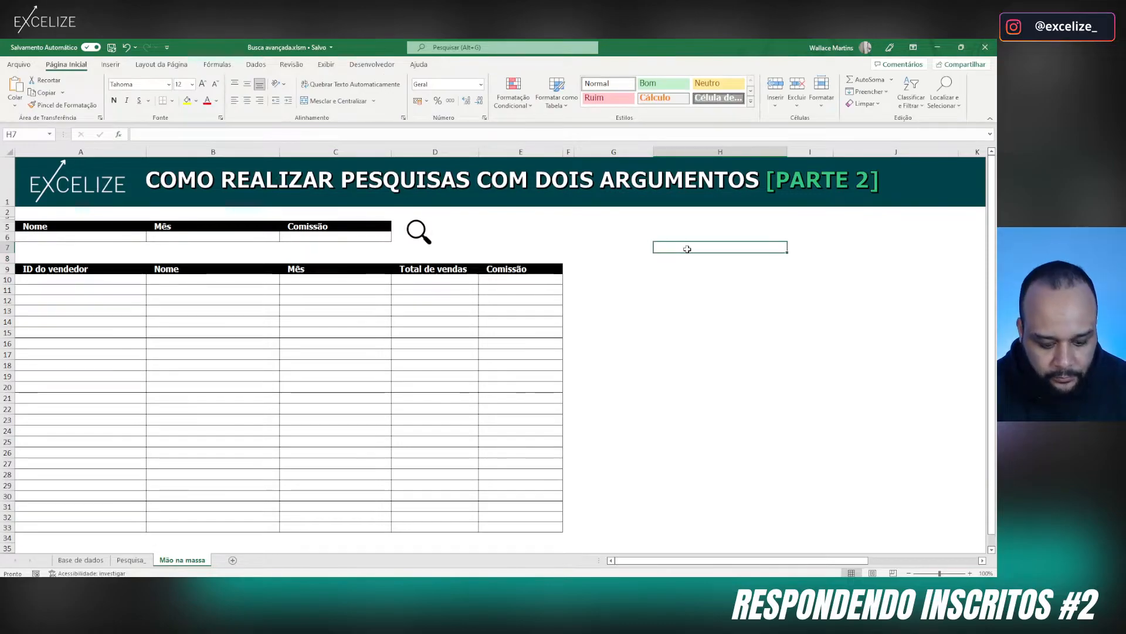
{"action": "key", "text": "ctrl+v"}
{"action": "left_click_drag", "start_coordinate": [730, 322], "coordinate": [662, 300]}
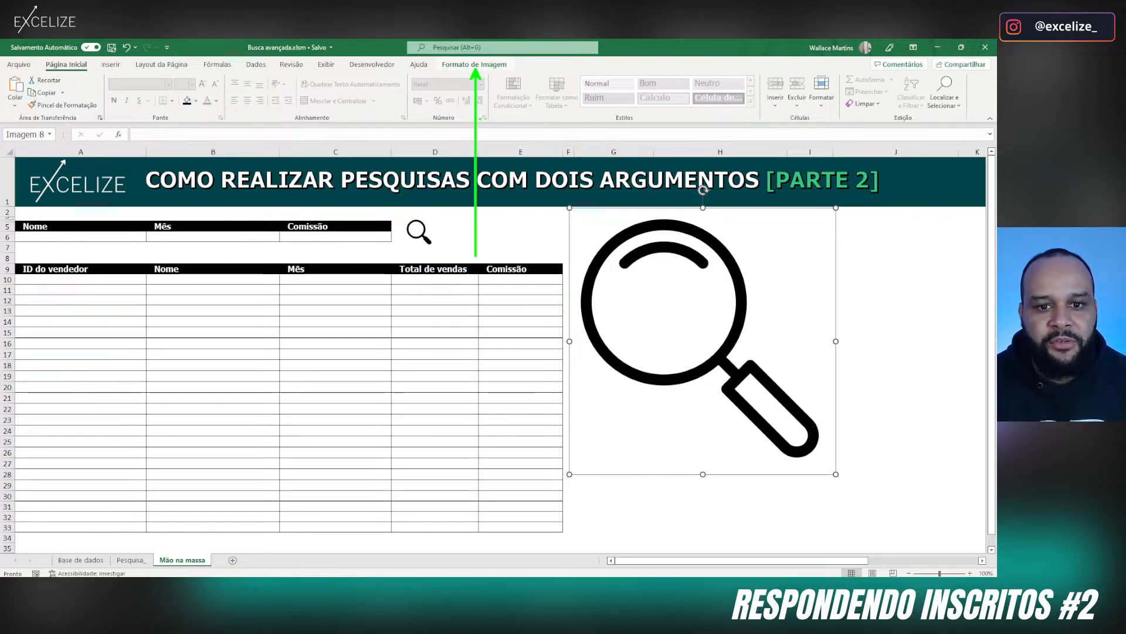
Step: Compress only the pasted image, deleting its cropped areas and using the default resolution
{"action": "left_click", "coordinate": [460, 66]}
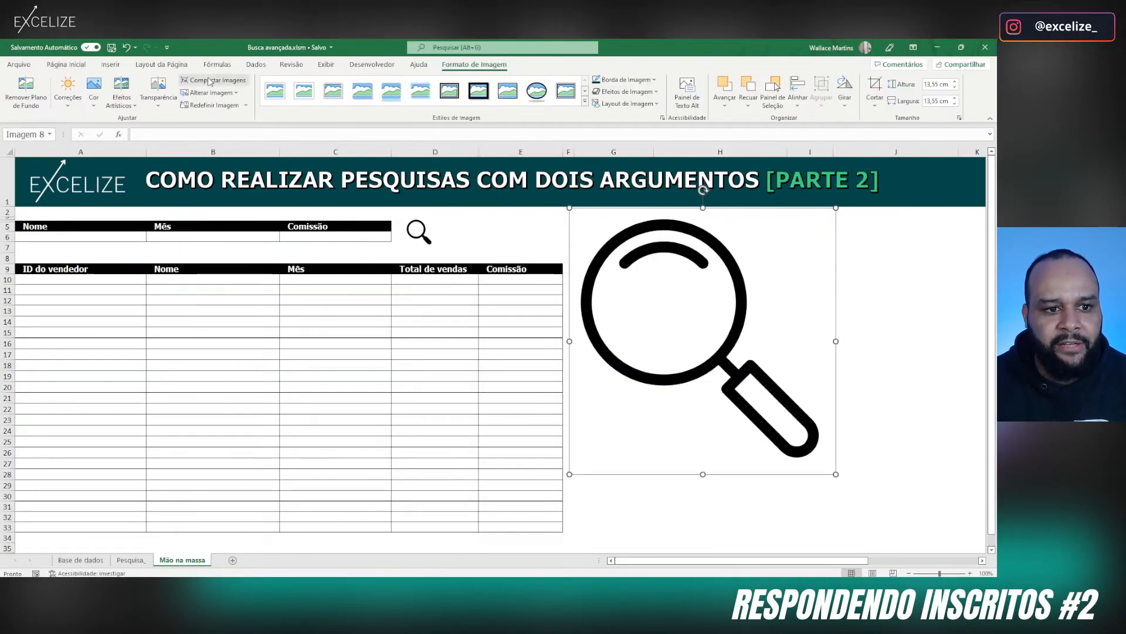
{"action": "left_click", "coordinate": [211, 80]}
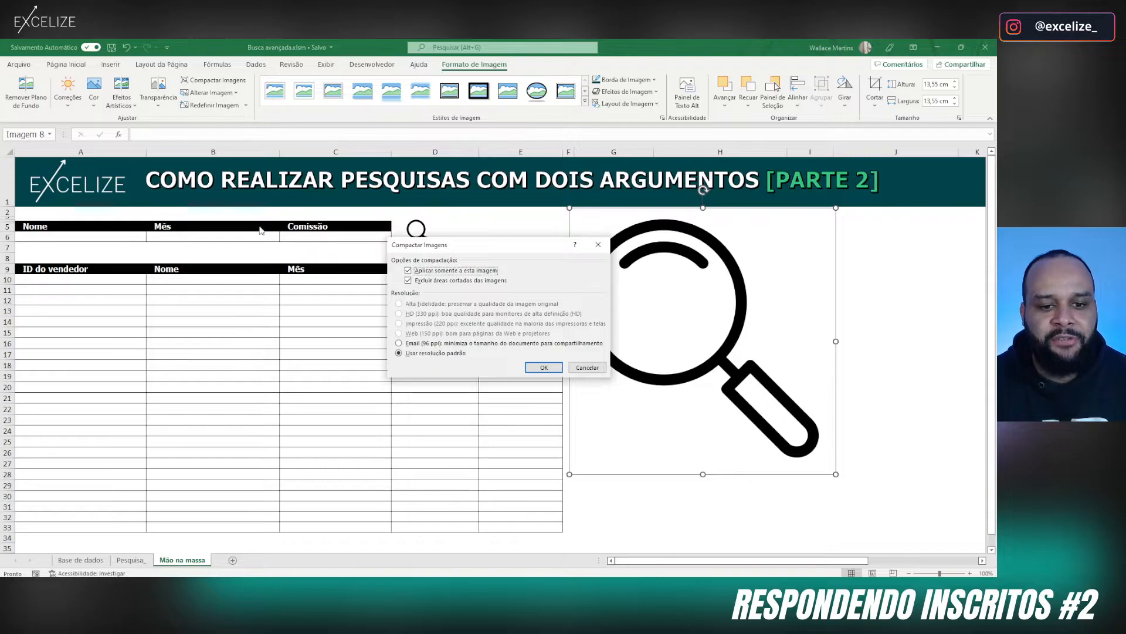
{"action": "left_click", "coordinate": [528, 365]}
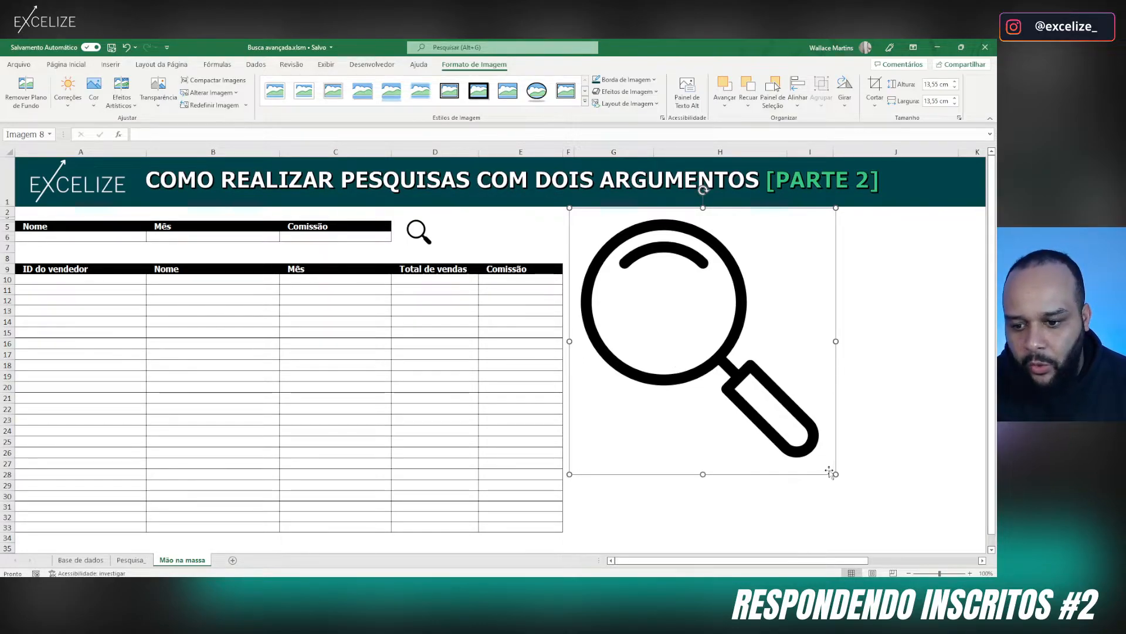
Step: Replace the small magnifier icon above Total de vendas with the pasted image, shrunk to the same size
{"action": "left_click_drag", "start_coordinate": [836, 474], "coordinate": [426, 237]}
{"action": "left_click", "coordinate": [419, 236]}
{"action": "key", "text": "Delete"}
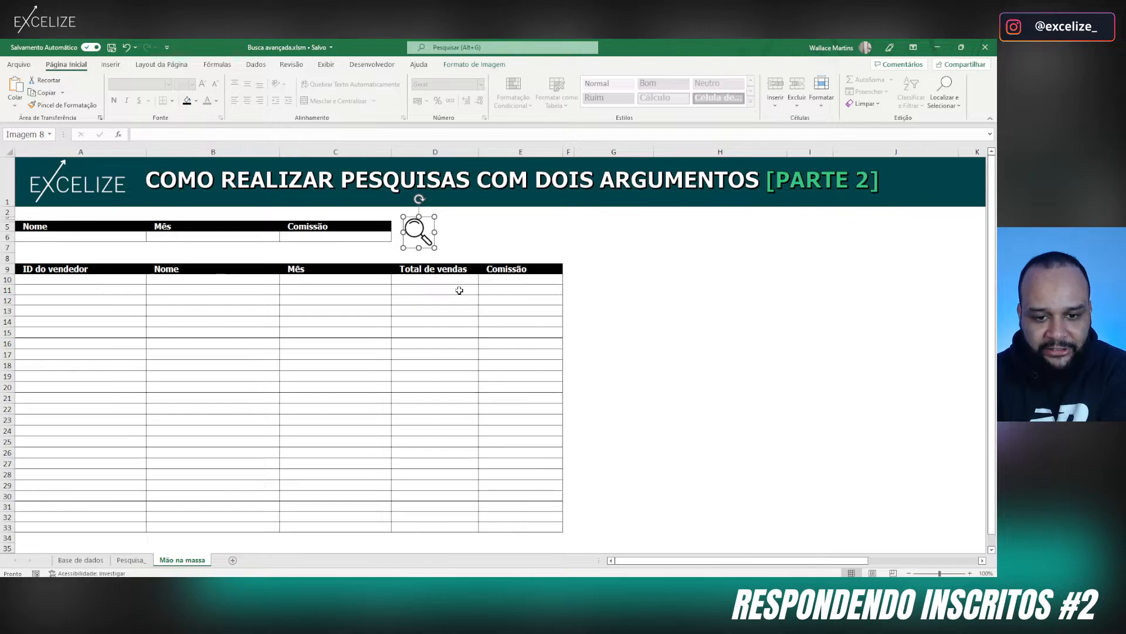
Step: Draw a rounded rectangle about 5.03 cm wide and 1.67 cm high beside the magnifying-glass image
{"action": "left_click", "coordinate": [115, 67]}
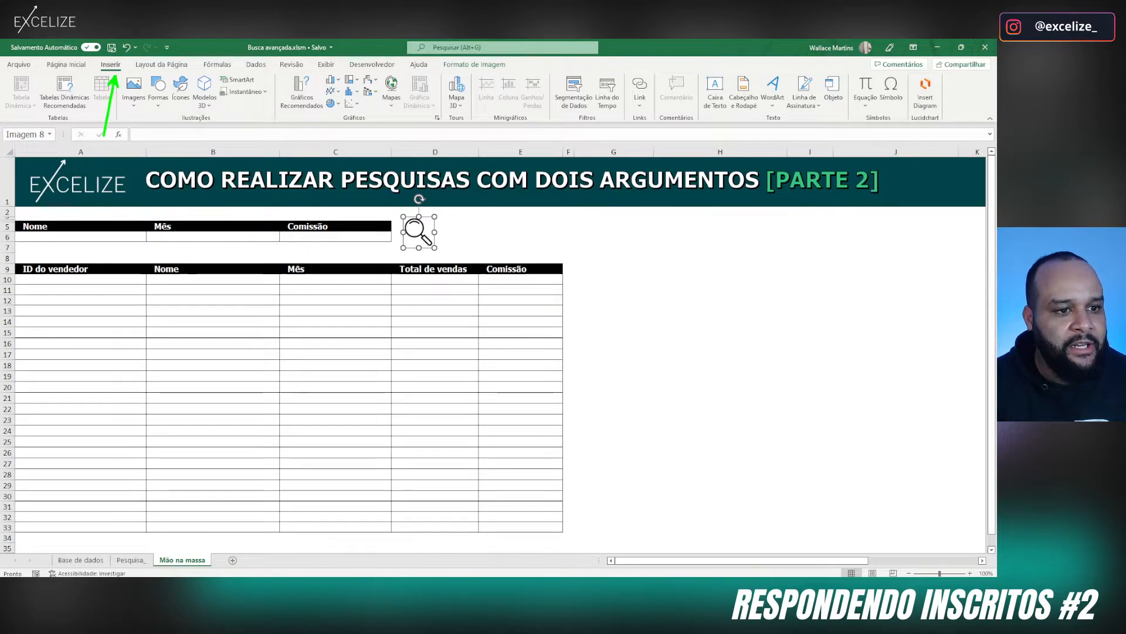
{"action": "left_click", "coordinate": [158, 91]}
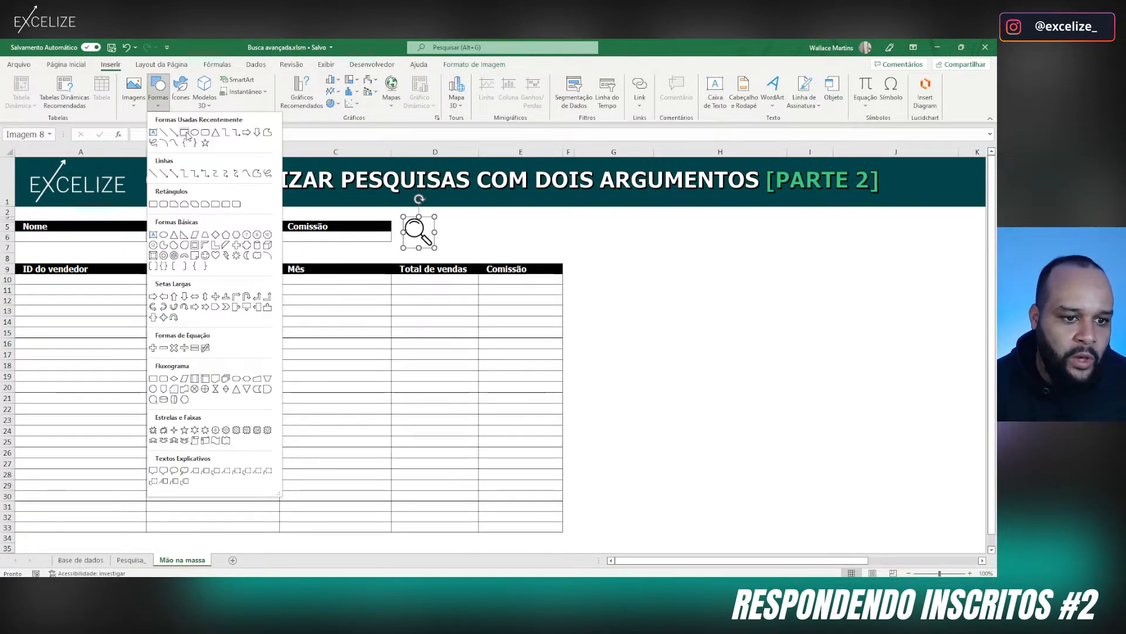
{"action": "left_click", "coordinate": [204, 134]}
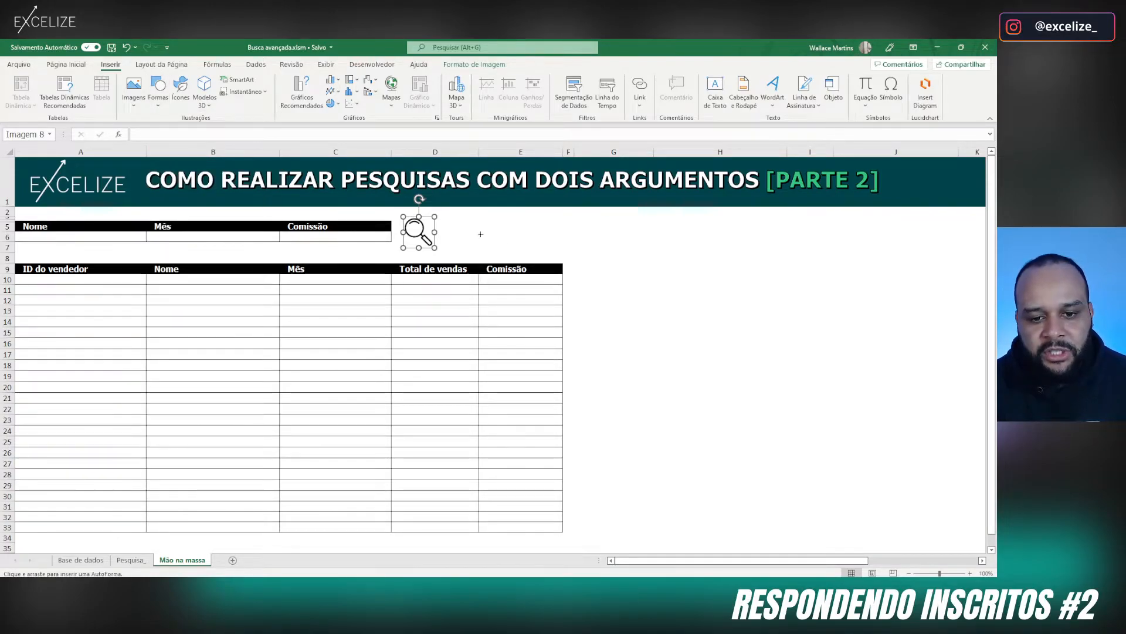
{"action": "left_click_drag", "start_coordinate": [480, 234], "coordinate": [511, 237]}
{"action": "left_click", "coordinate": [624, 255]}
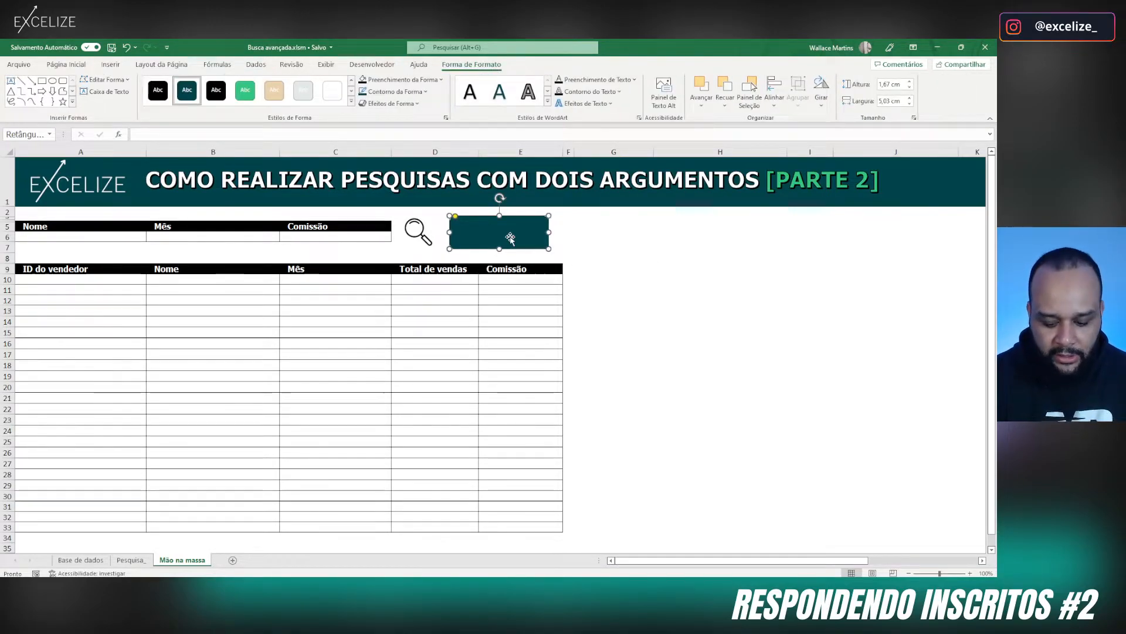
Step: Label the rounded rectangle Limpar relatório
{"action": "type", "text": "Limpar rea"}
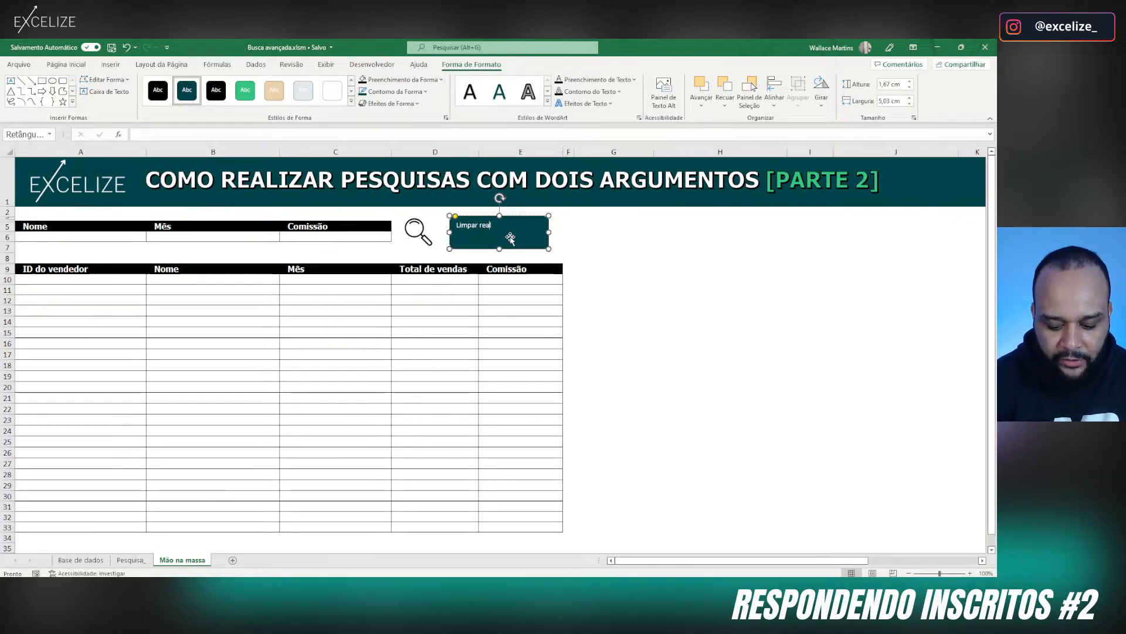
{"action": "key", "text": "BackSpace"}
{"action": "key", "text": "BackSpace"}
{"action": "key", "text": "BackSpace"}
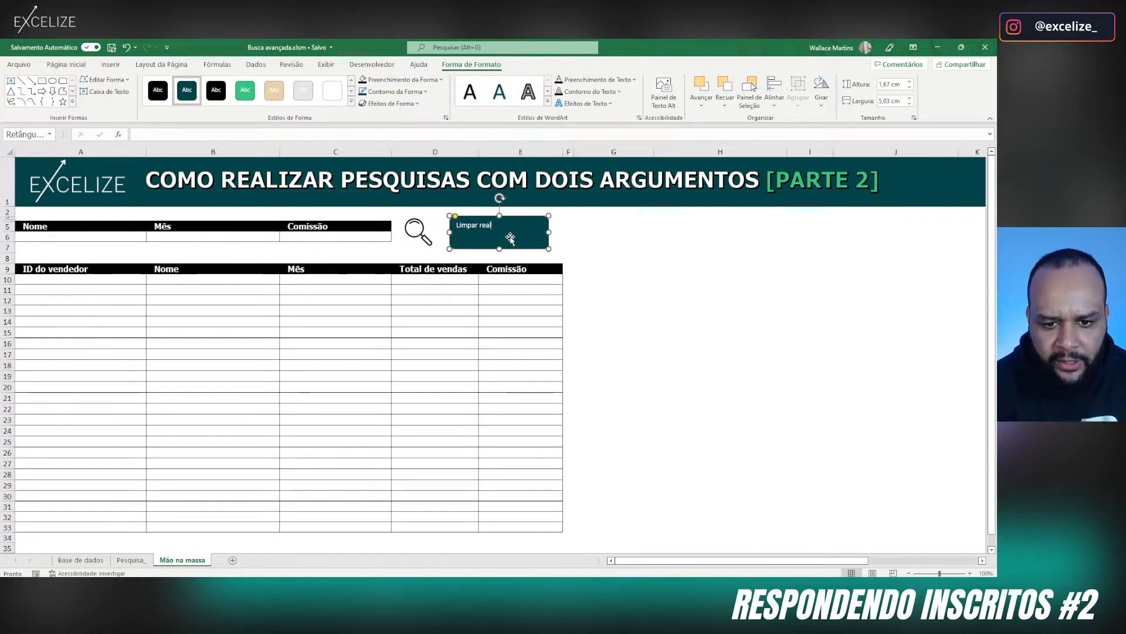
{"action": "type", "text": "latório"}
{"action": "left_click_drag", "start_coordinate": [636, 279], "coordinate": [669, 279]}
Step: Center the button's label horizontally and vertically and format it in Tahoma at size 16
{"action": "left_click", "coordinate": [517, 243]}
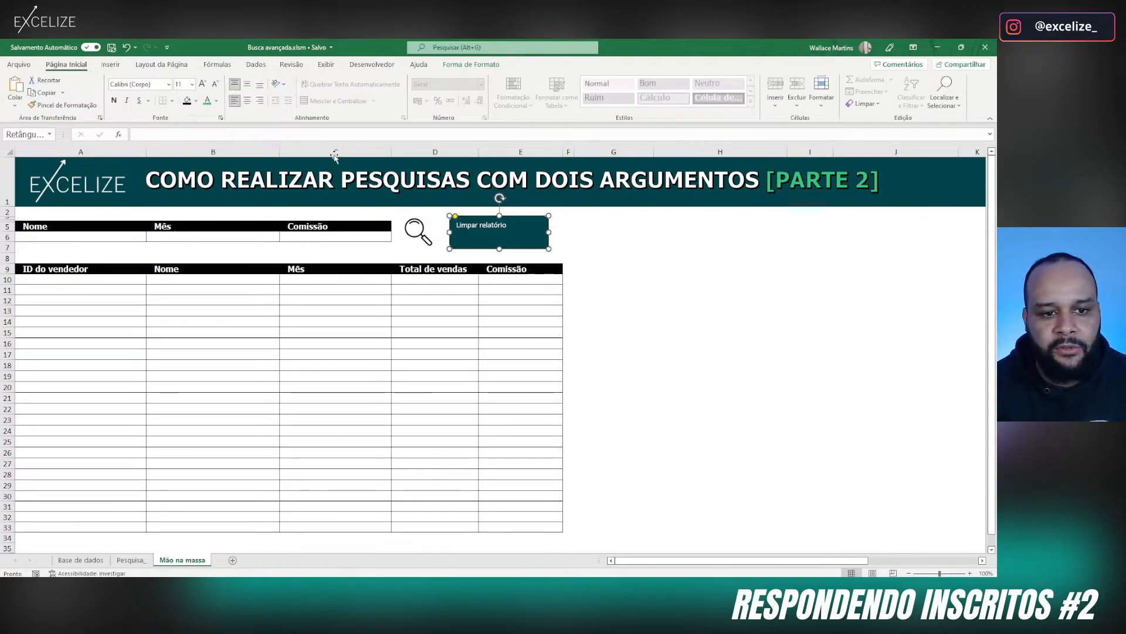
{"action": "left_click", "coordinate": [247, 84]}
{"action": "left_click", "coordinate": [249, 102]}
{"action": "left_click", "coordinate": [139, 84]}
{"action": "type", "text": "Tah"}
{"action": "key", "text": "Return"}
{"action": "left_click", "coordinate": [202, 85]}
{"action": "left_click", "coordinate": [201, 85]}
{"action": "left_click", "coordinate": [201, 85]}
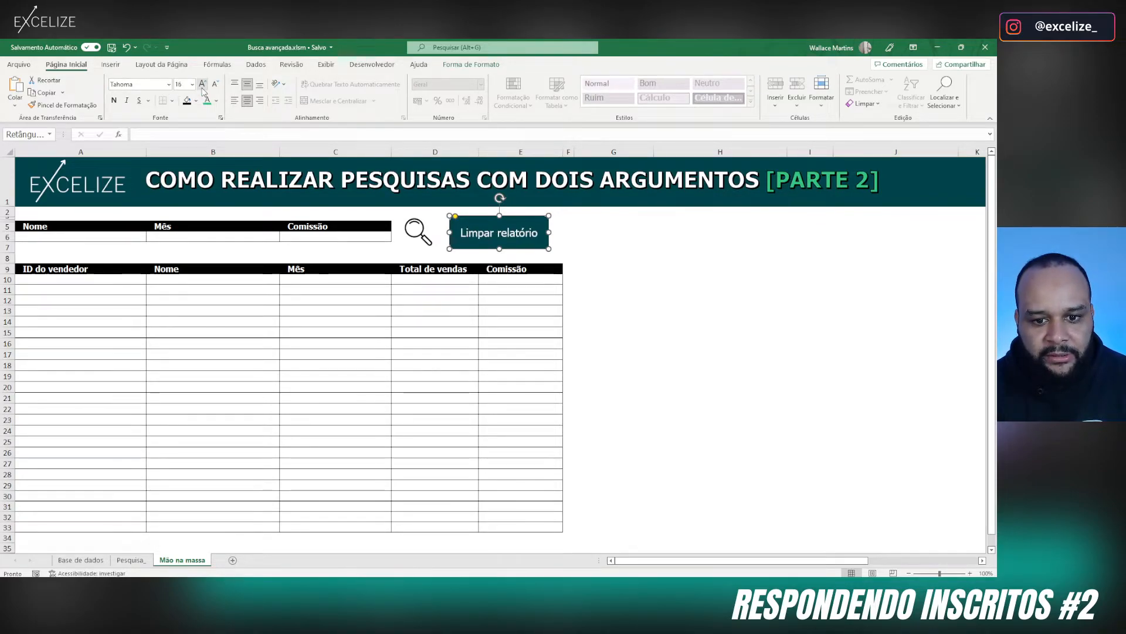
Step: Apply the first bevel preset to the Limpar relatório button as a shape effect
{"action": "left_click", "coordinate": [613, 278]}
{"action": "left_click", "coordinate": [535, 246]}
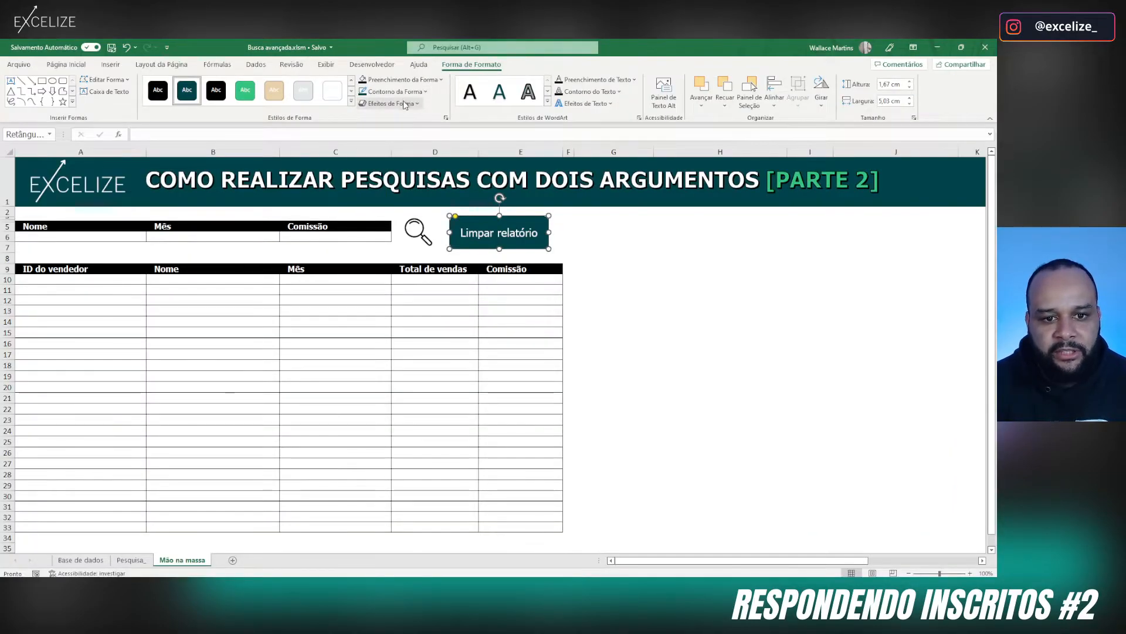
{"action": "left_click", "coordinate": [387, 106]}
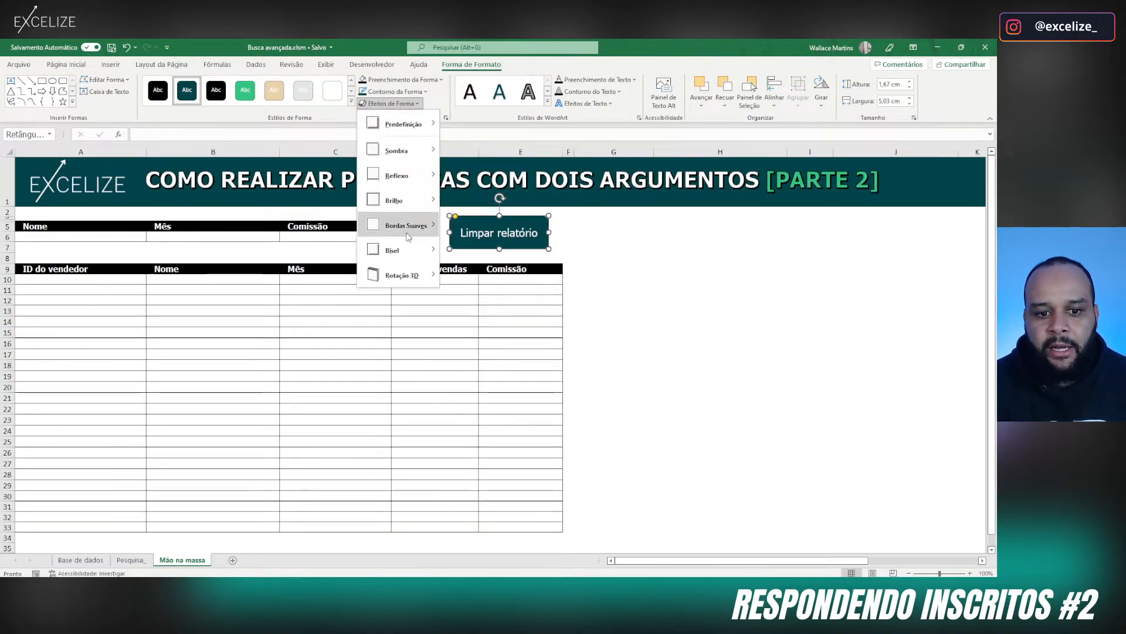
{"action": "mouse_move", "coordinate": [398, 257]}
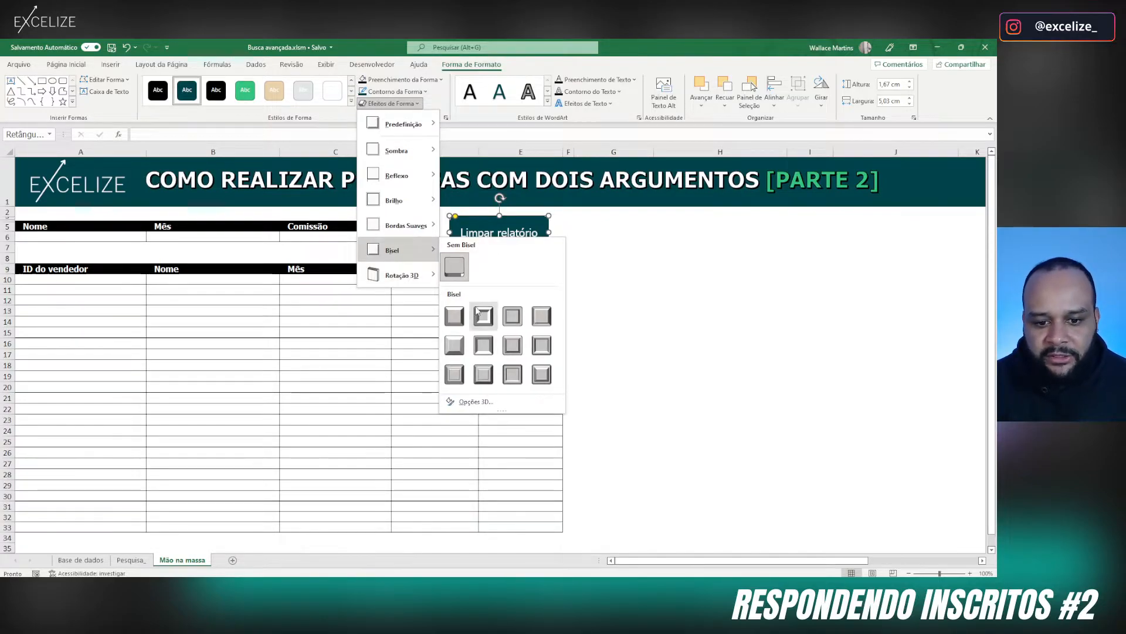
{"action": "left_click", "coordinate": [454, 316]}
{"action": "left_click", "coordinate": [613, 258]}
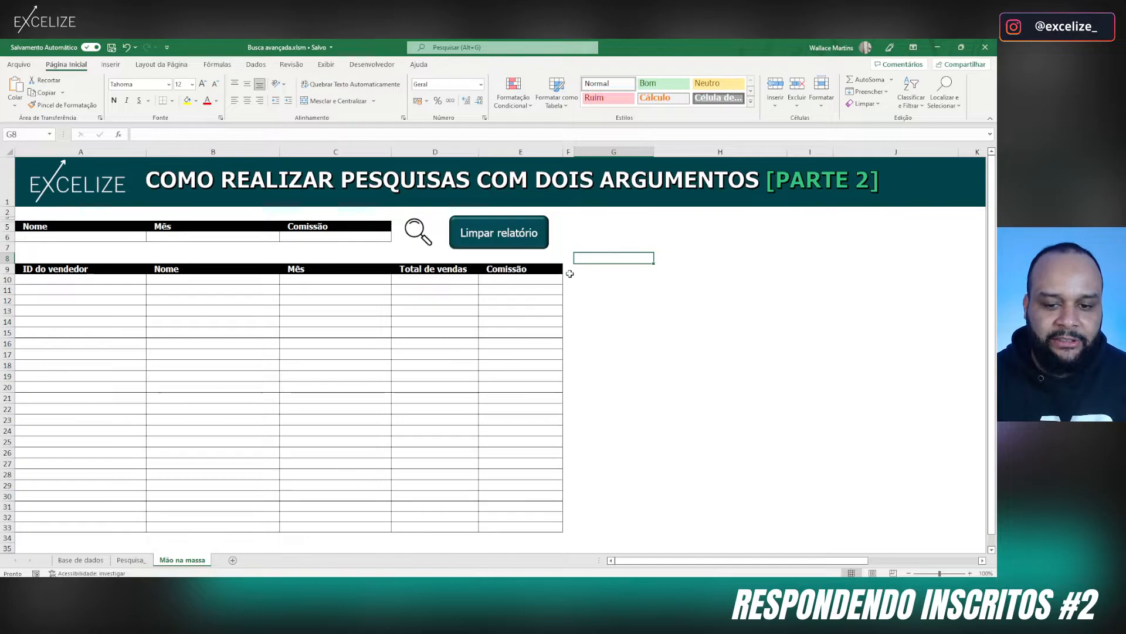
Step: Assign the PesquisaDois macro to the magnifying-glass image
{"action": "left_click", "coordinate": [422, 234], "text": "ctrl"}
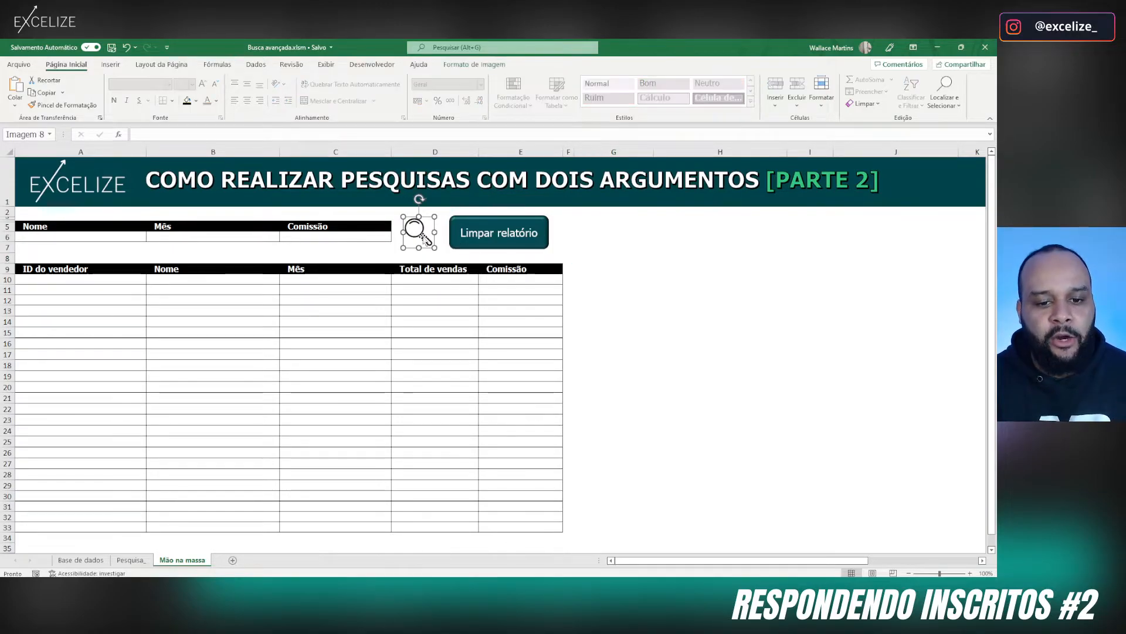
{"action": "right_click", "coordinate": [423, 236]}
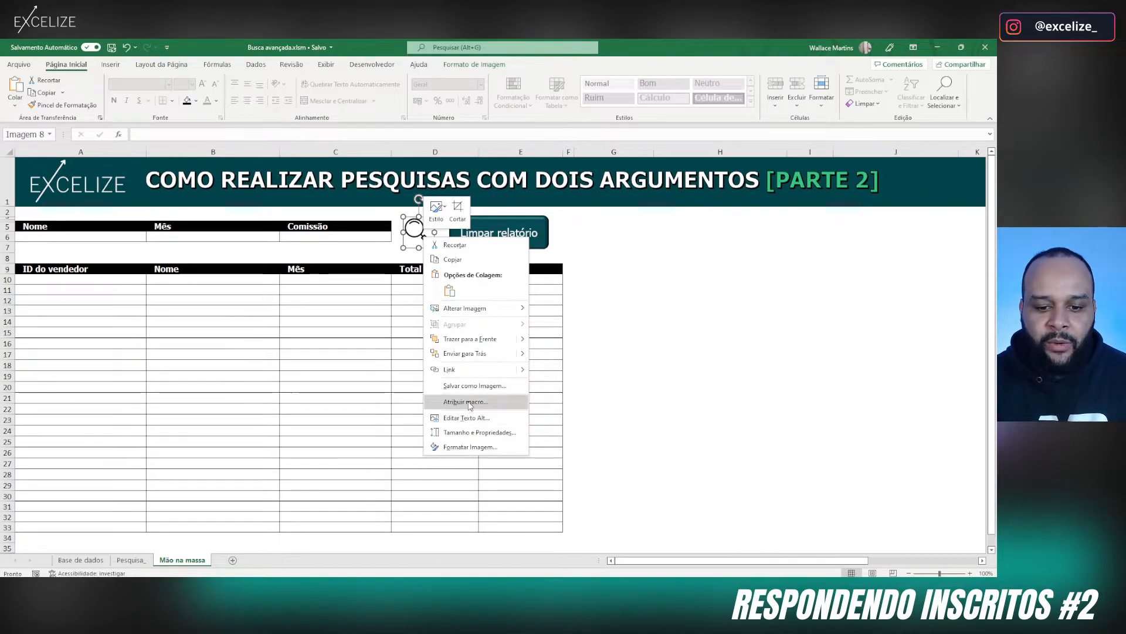
{"action": "left_click", "coordinate": [467, 401]}
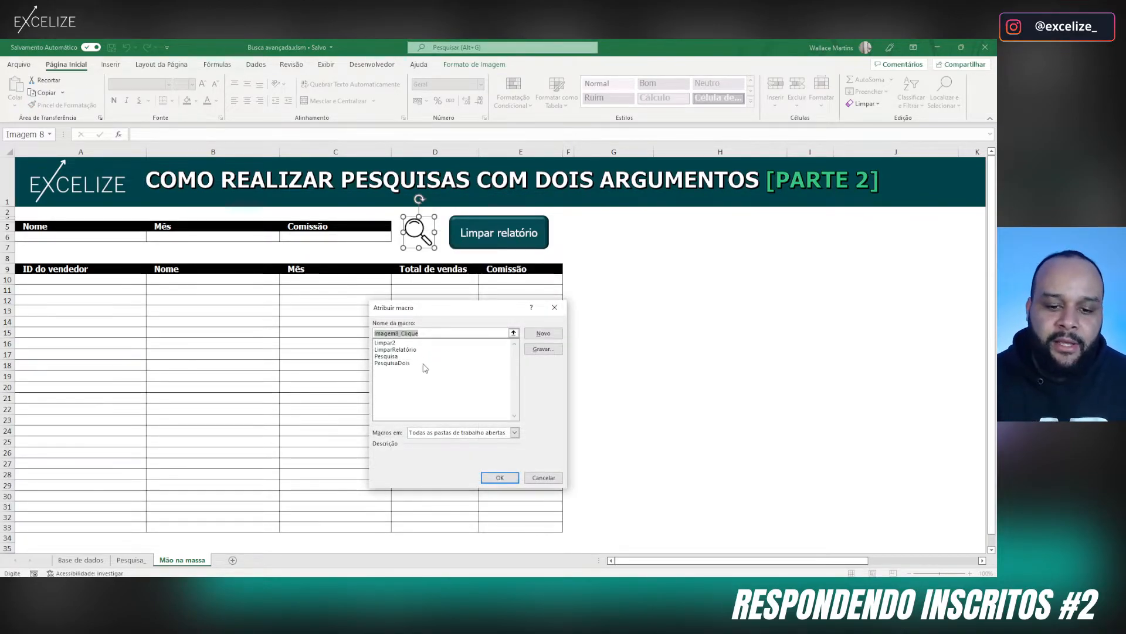
{"action": "left_click", "coordinate": [405, 351]}
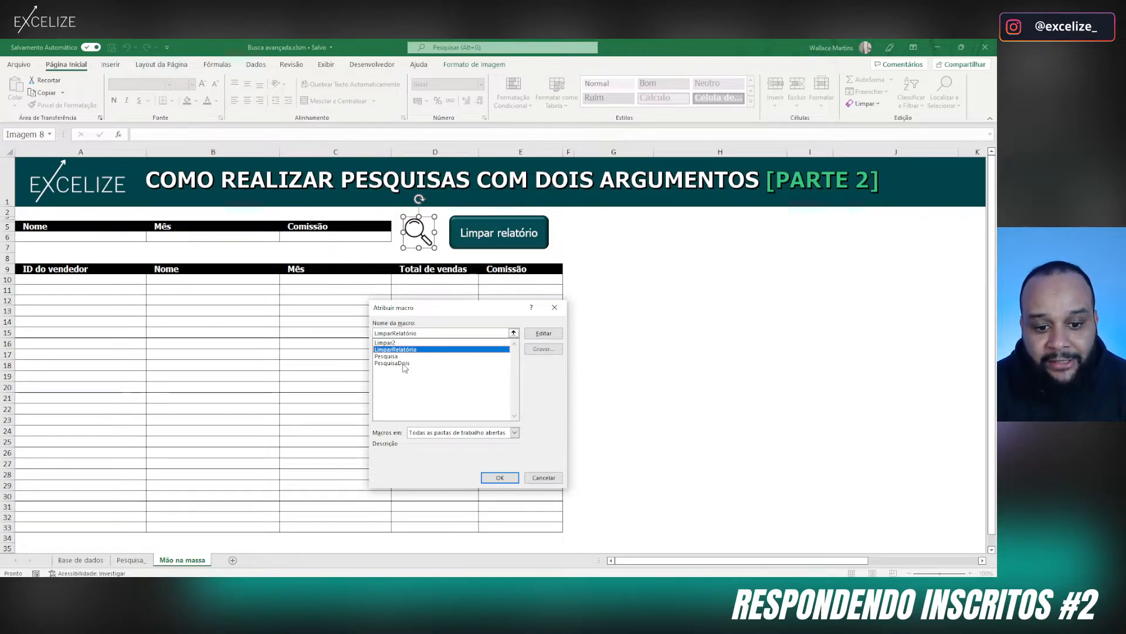
{"action": "left_click", "coordinate": [406, 363]}
{"action": "left_click_drag", "start_coordinate": [452, 308], "coordinate": [494, 298]}
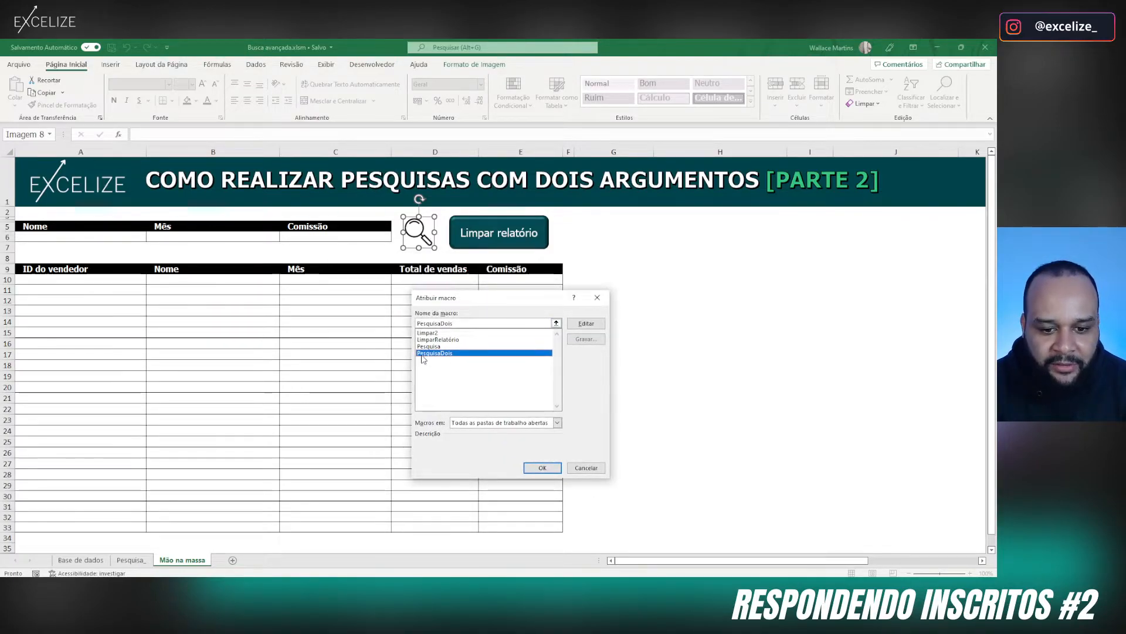
{"action": "left_click", "coordinate": [541, 467]}
{"action": "left_click", "coordinate": [629, 375]}
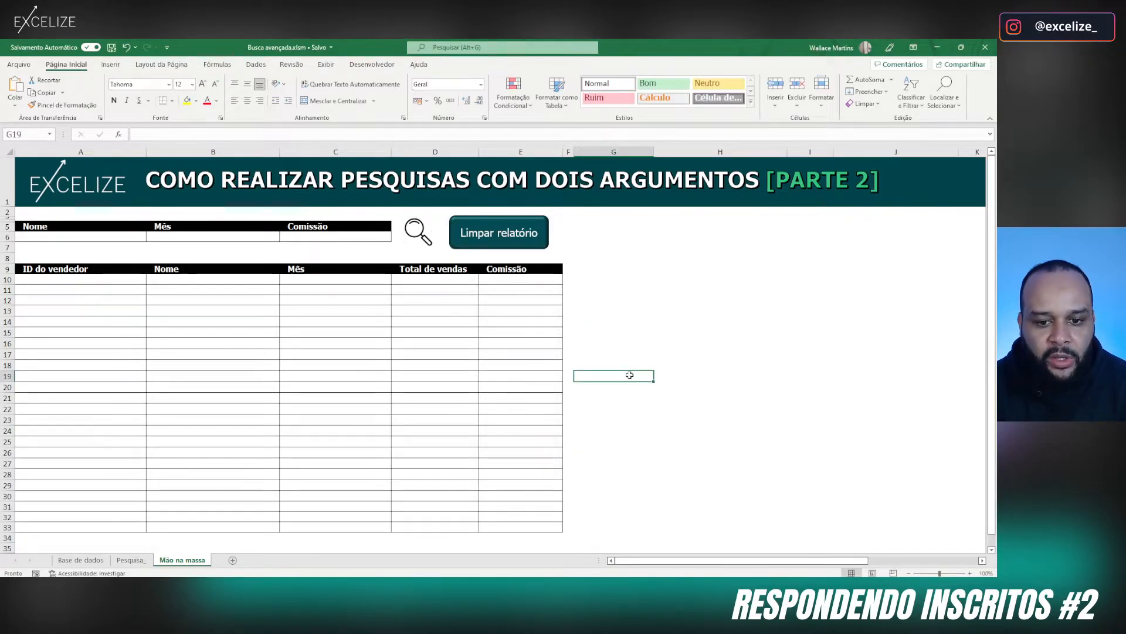
Step: Assign the LimparRelatório macro to the Limpar relatório button
{"action": "right_click", "coordinate": [501, 233]}
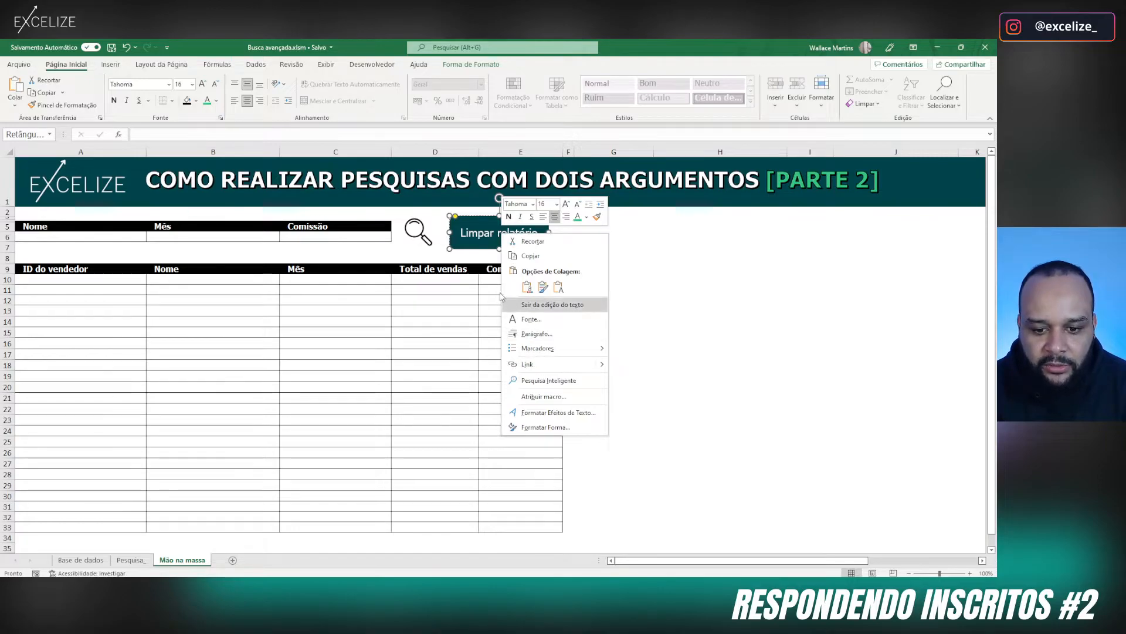
{"action": "left_click", "coordinate": [543, 396]}
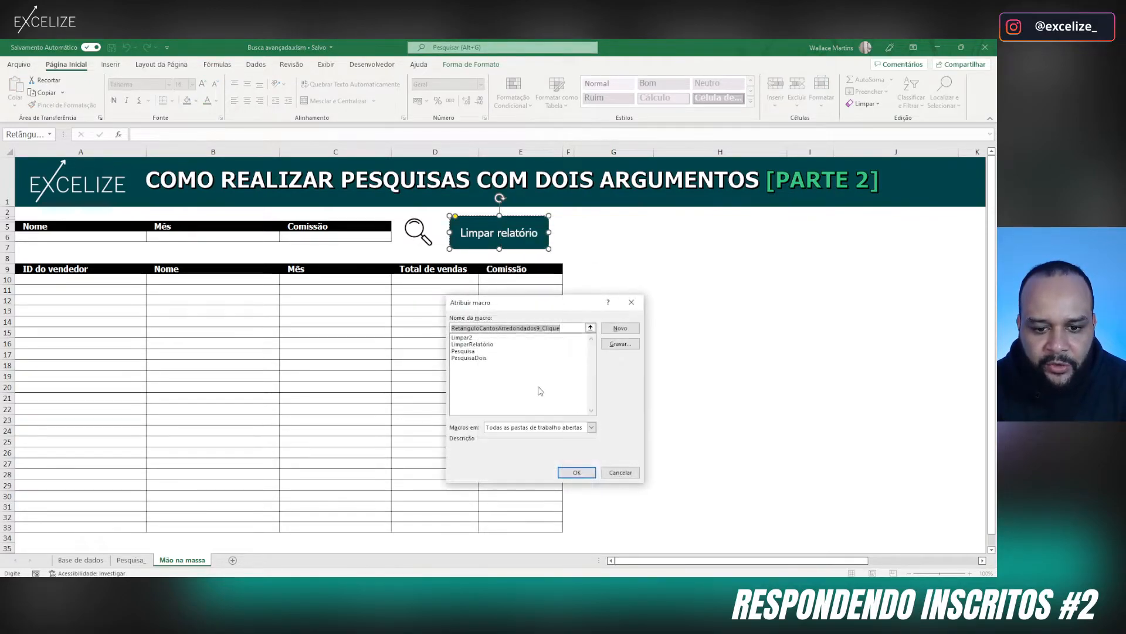
{"action": "left_click", "coordinate": [477, 344]}
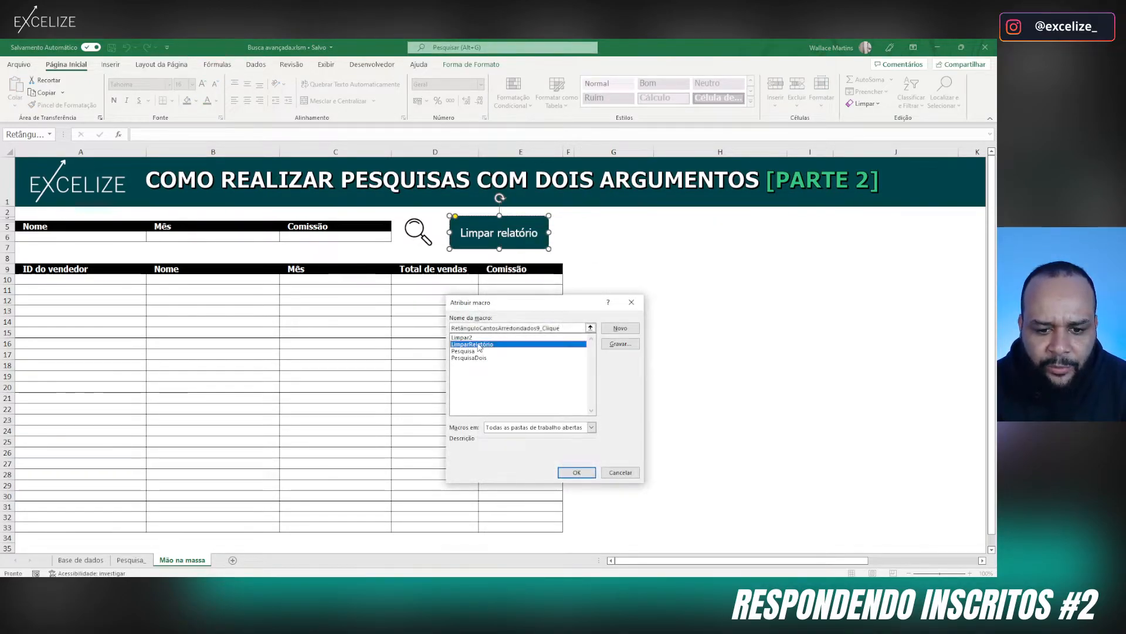
{"action": "left_click", "coordinate": [577, 473]}
{"action": "left_click", "coordinate": [716, 384]}
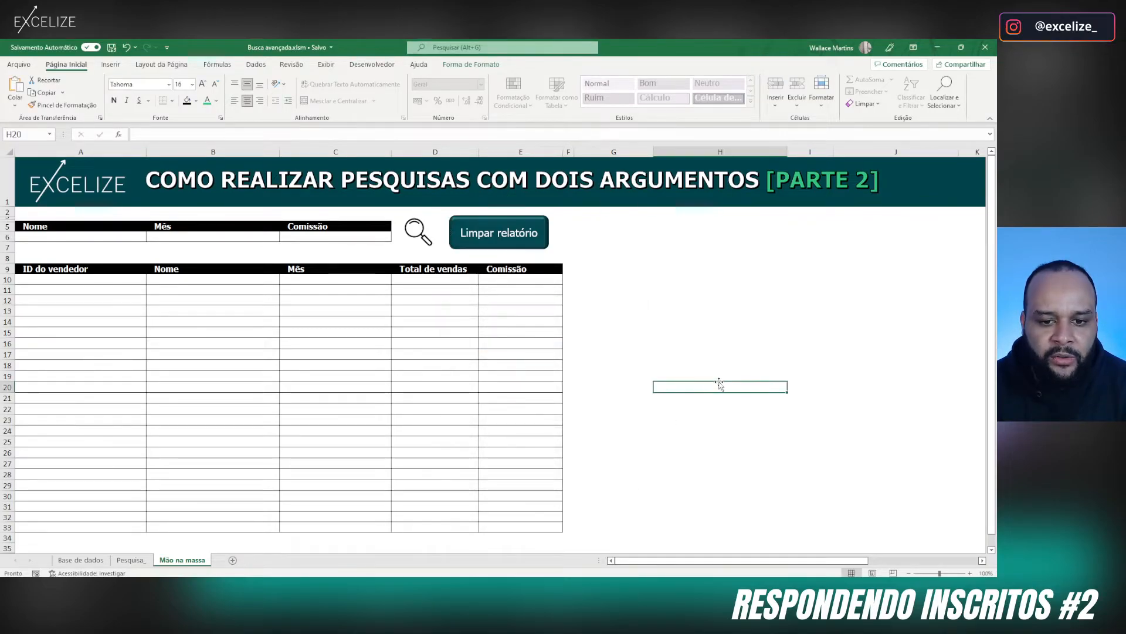
Step: Run the search from the magnifying-glass image with the Nome, Mês and Comissão criteria left blank
{"action": "left_click", "coordinate": [669, 344]}
{"action": "left_click", "coordinate": [412, 236]}
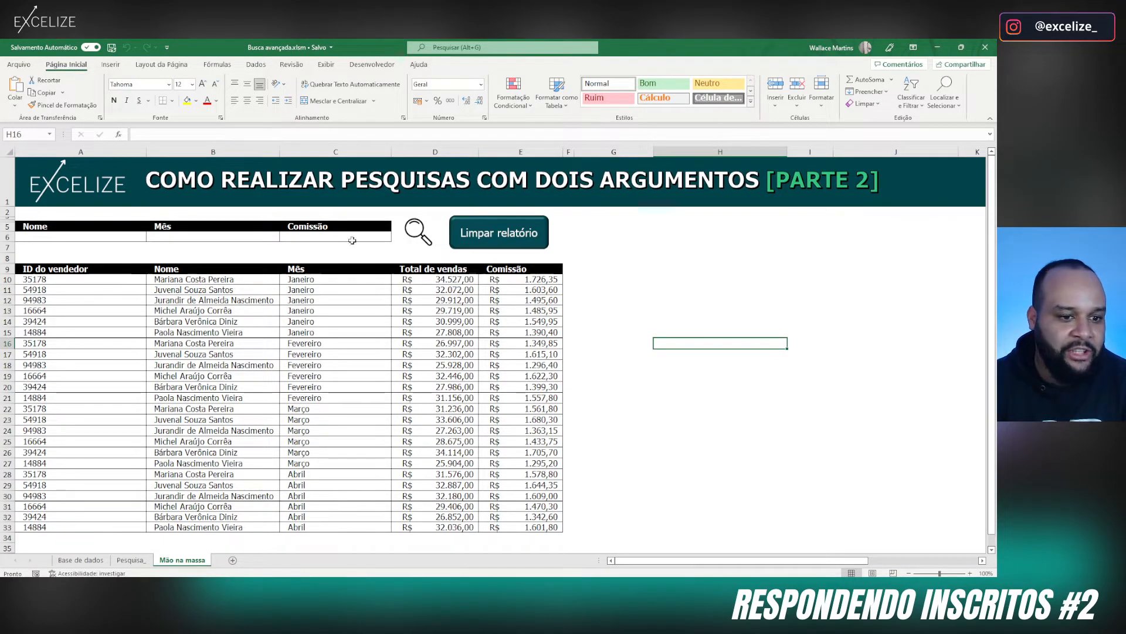
{"action": "left_click_drag", "start_coordinate": [50, 229], "coordinate": [329, 237]}
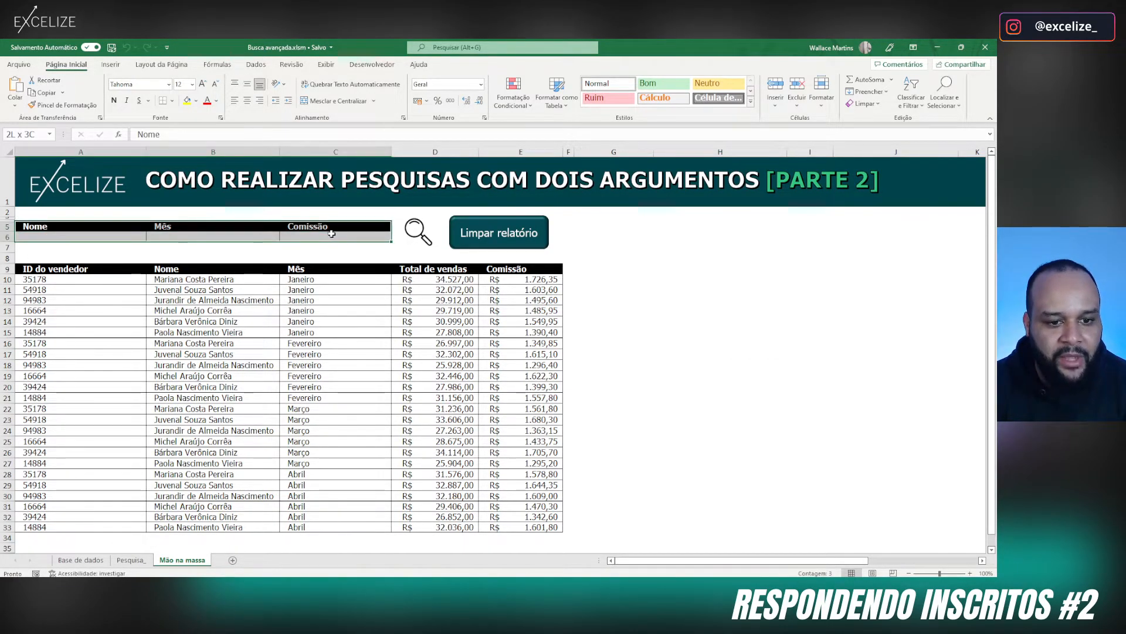
{"action": "left_click_drag", "start_coordinate": [85, 236], "coordinate": [308, 227]}
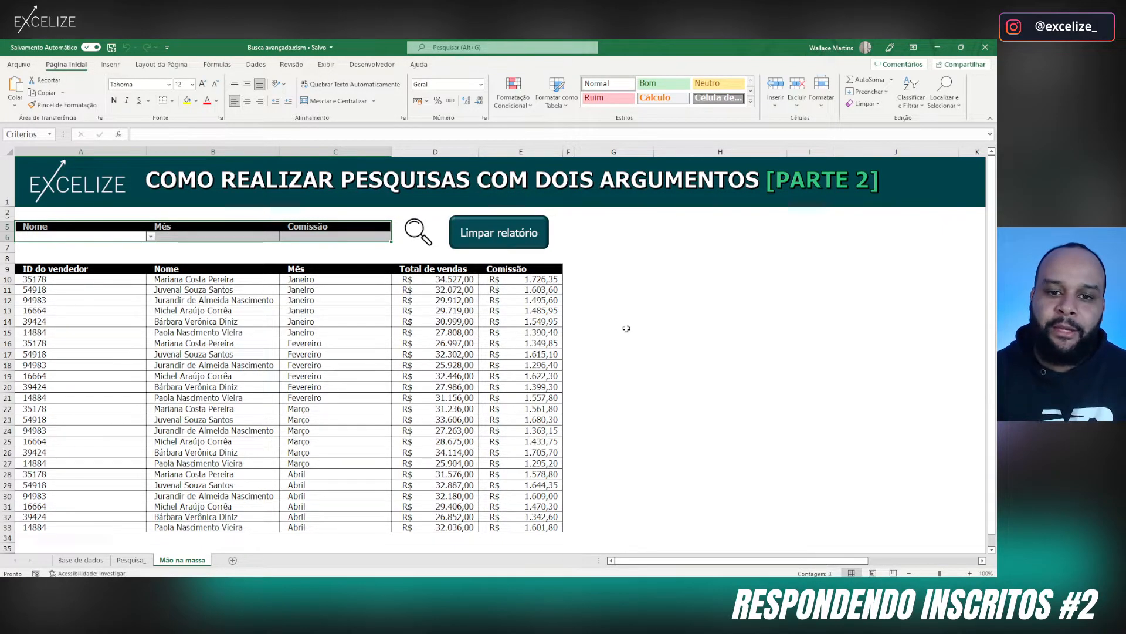
Step: Run a search for the third seller in the Nome list and clear the report with the Limpar relatório button
{"action": "left_click", "coordinate": [151, 235]}
{"action": "left_click", "coordinate": [76, 259]}
{"action": "left_click", "coordinate": [666, 290]}
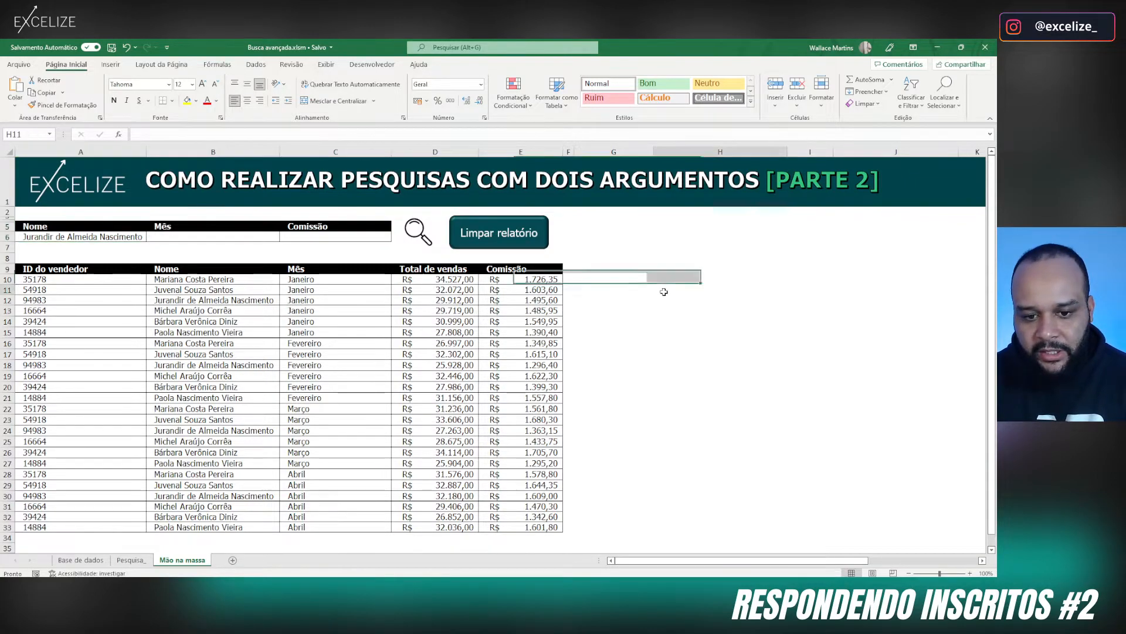
{"action": "left_click", "coordinate": [433, 252]}
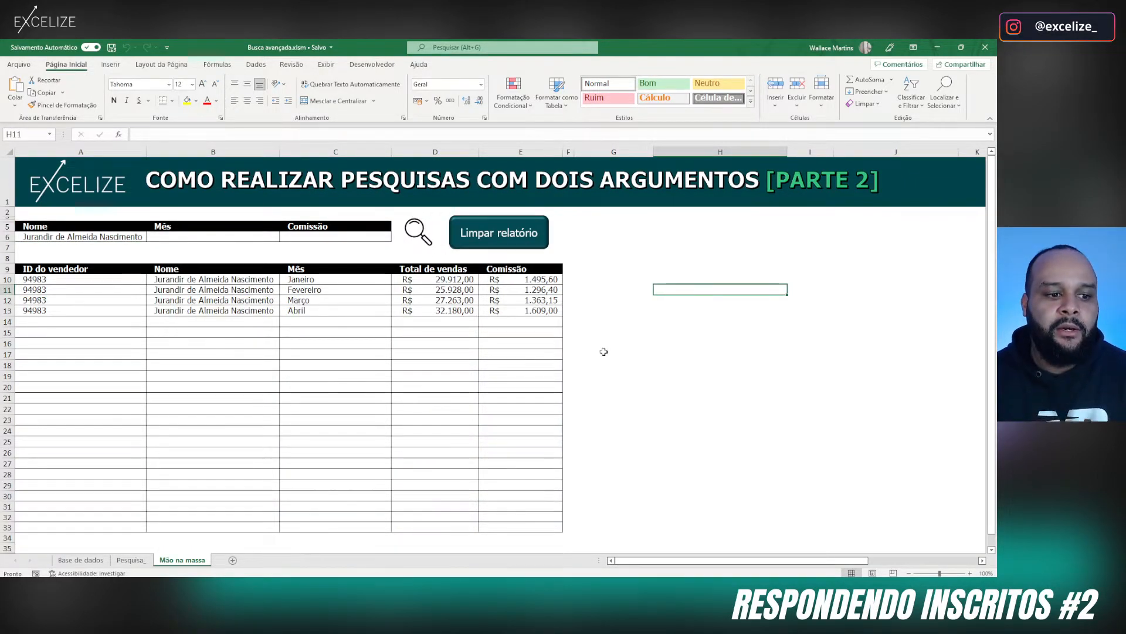
{"action": "left_click", "coordinate": [488, 234]}
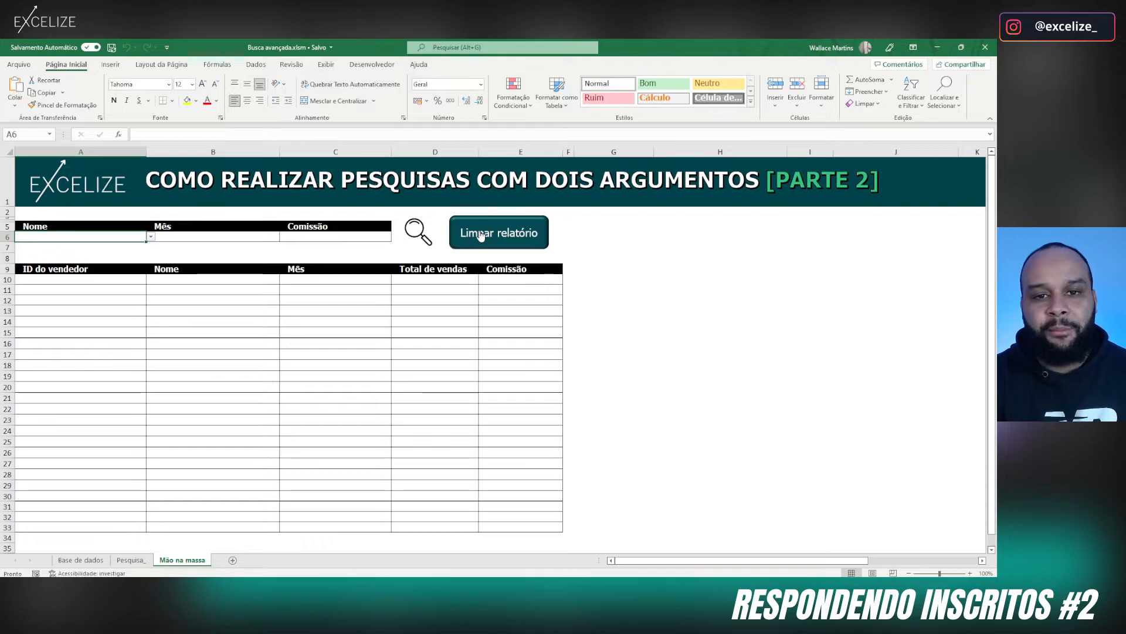
Step: Set the Mês criterion to Março, leaving the Nome criterion blank
{"action": "left_click", "coordinate": [151, 236]}
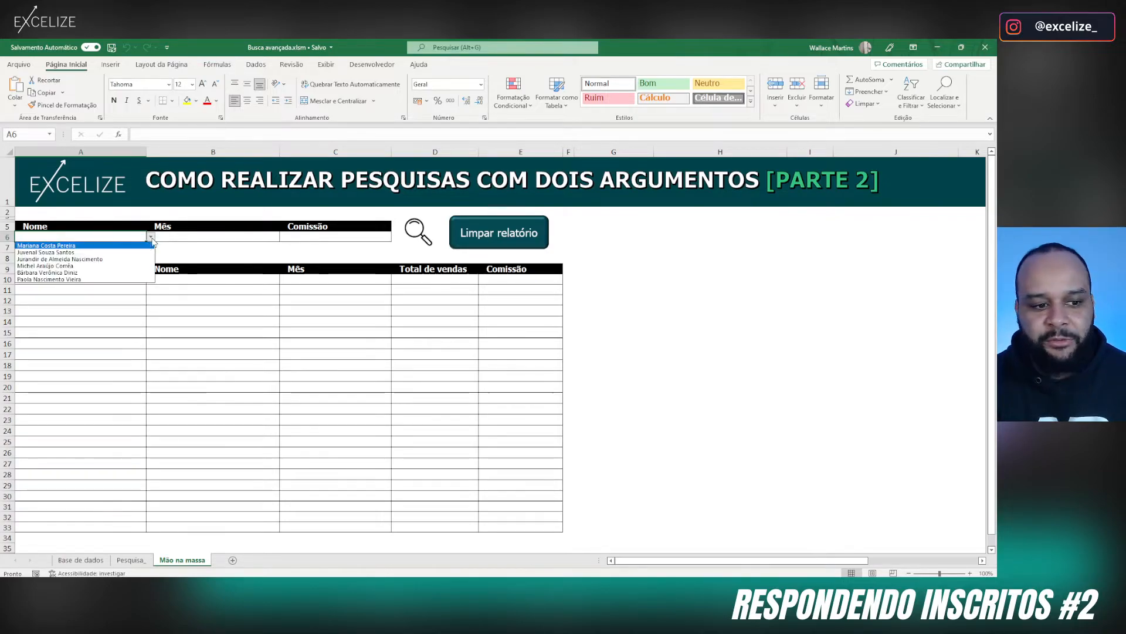
{"action": "key", "text": "Escape"}
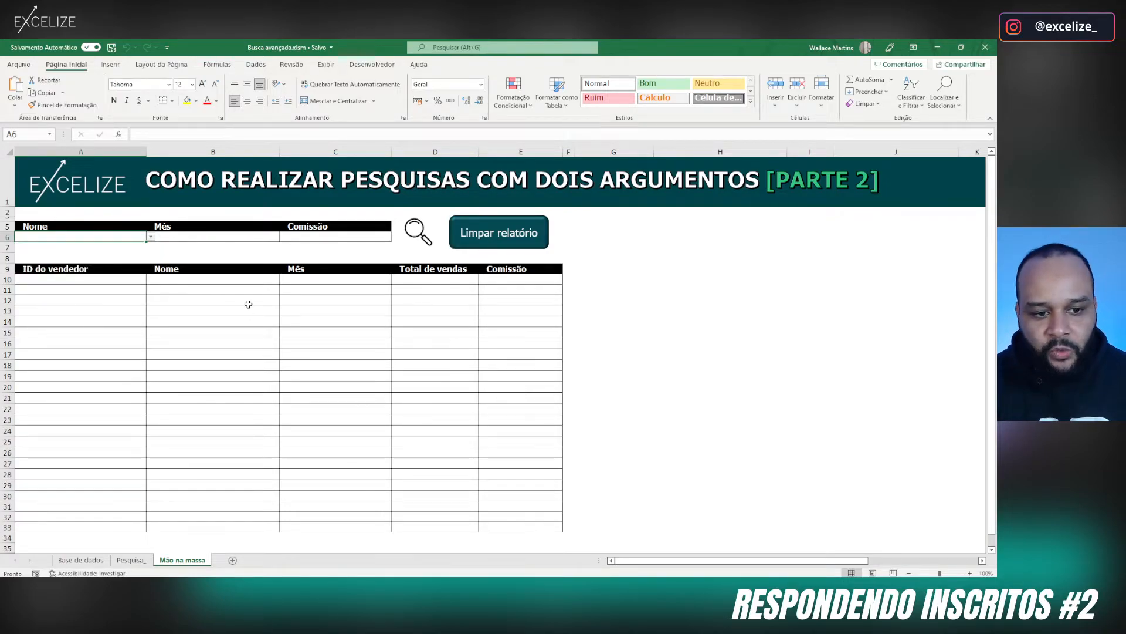
{"action": "left_click", "coordinate": [218, 237]}
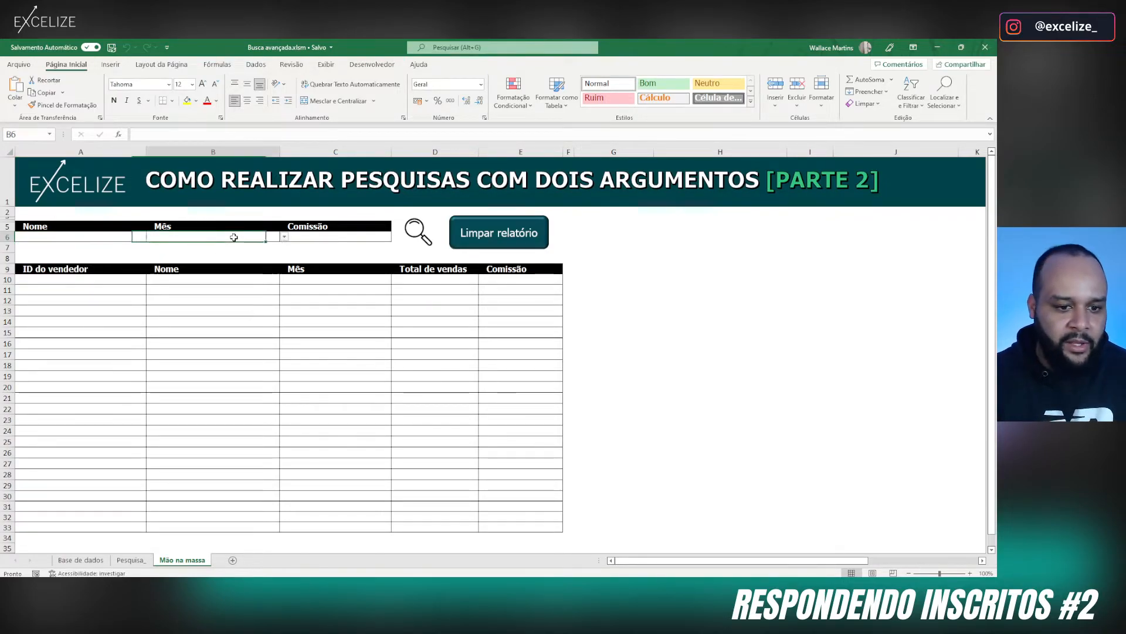
{"action": "left_click", "coordinate": [284, 237]}
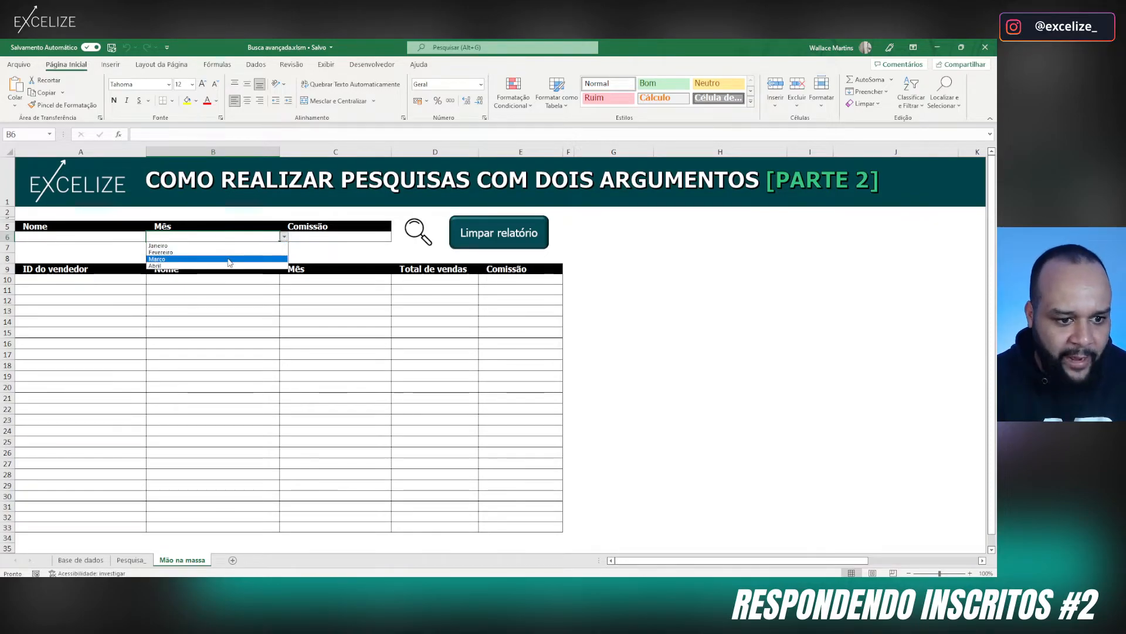
{"action": "left_click", "coordinate": [229, 262]}
Step: Enter <=1300 as the Comissão criterion, run the search, and check the returned row
{"action": "left_click", "coordinate": [303, 237]}
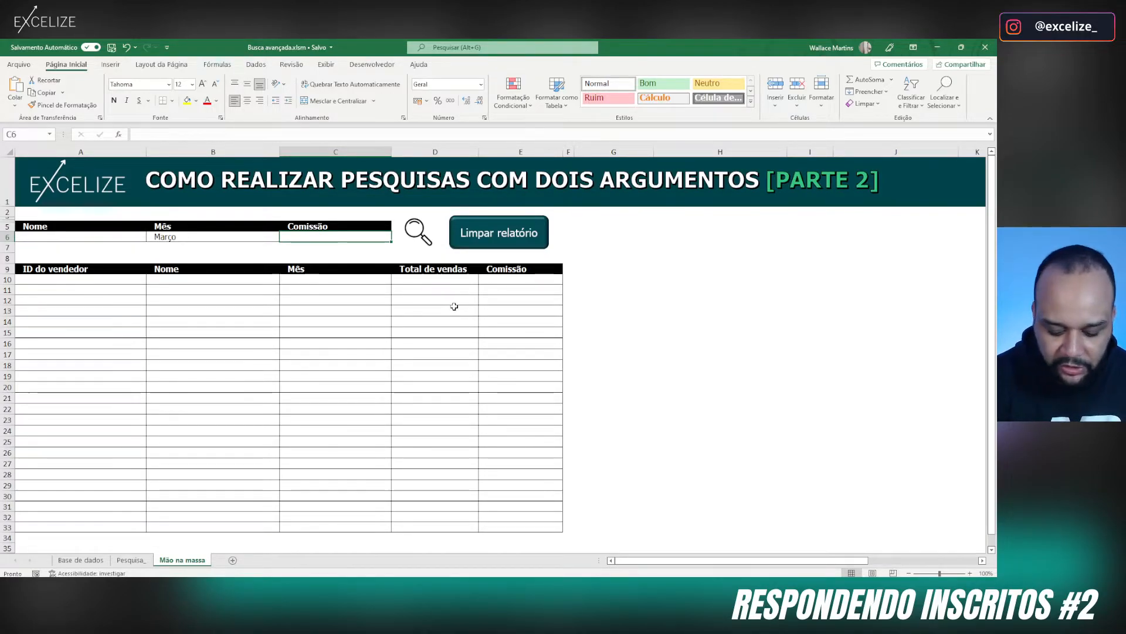
{"action": "type", "text": ">"}
{"action": "key", "text": "BackSpace"}
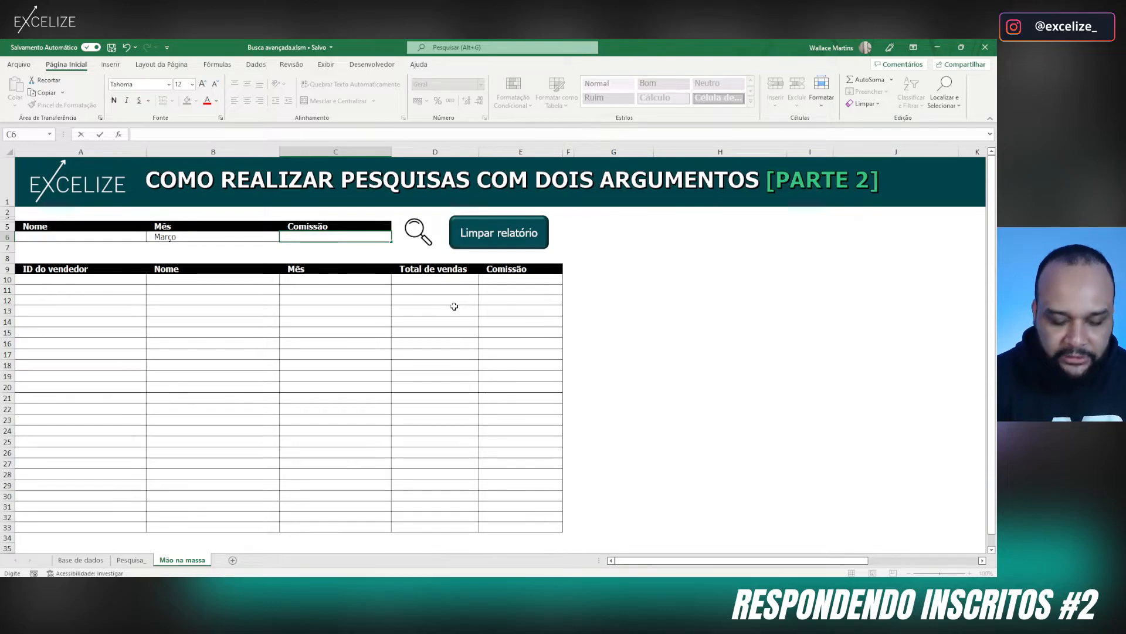
{"action": "type", "text": "<"}
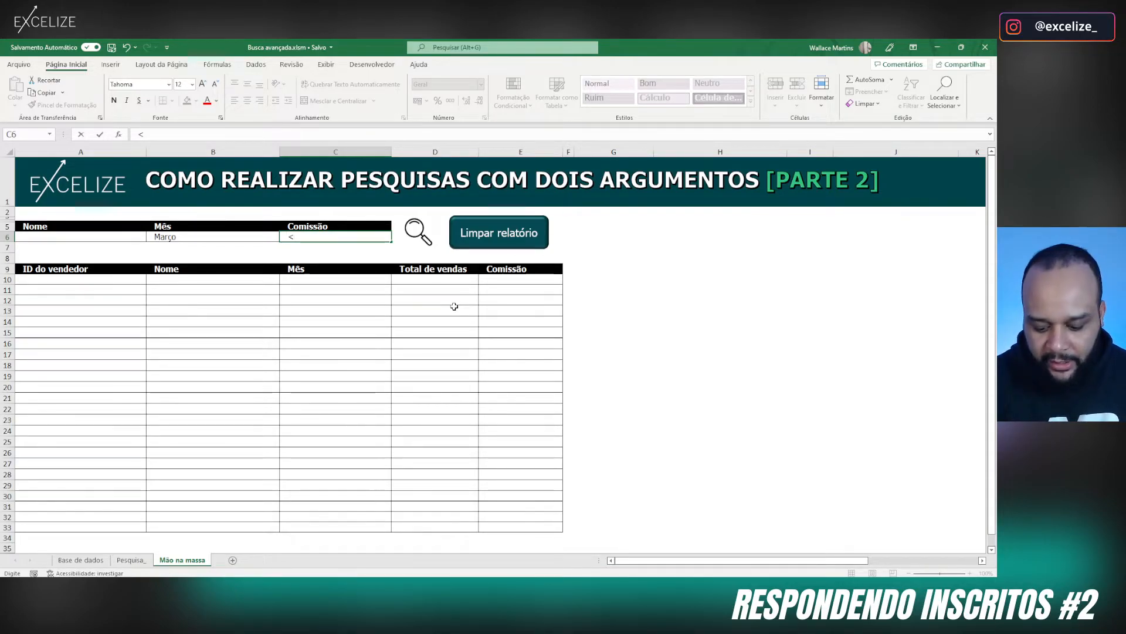
{"action": "type", "text": ">="}
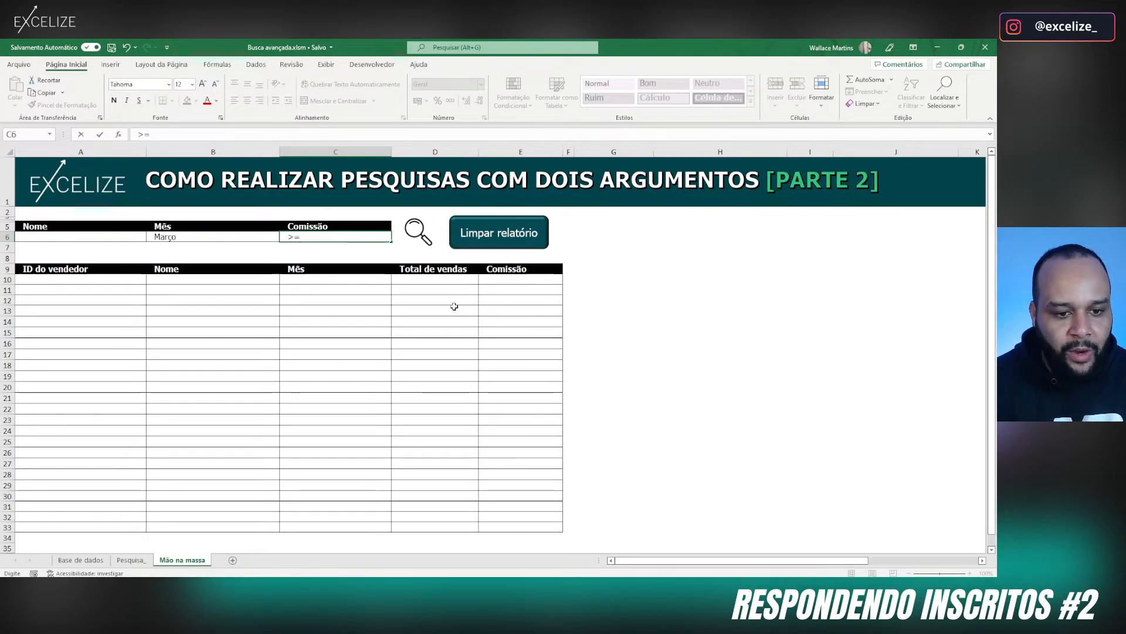
{"action": "key", "text": "BackSpace"}
{"action": "key", "text": "BackSpace"}
{"action": "type", "text": "<="}
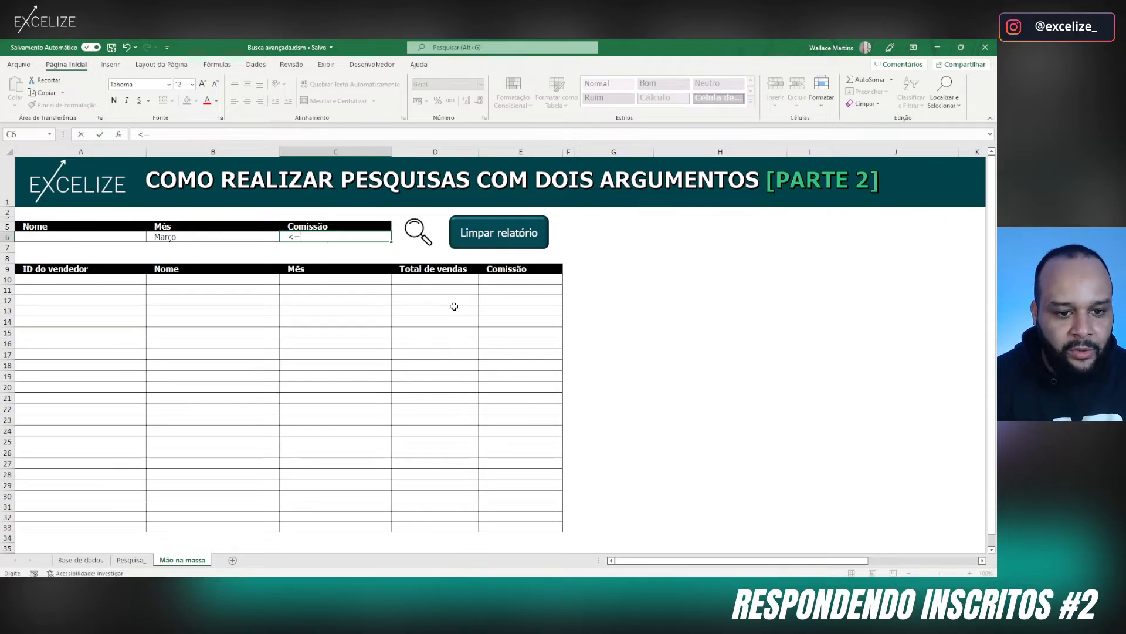
{"action": "type", "text": "<=130"}
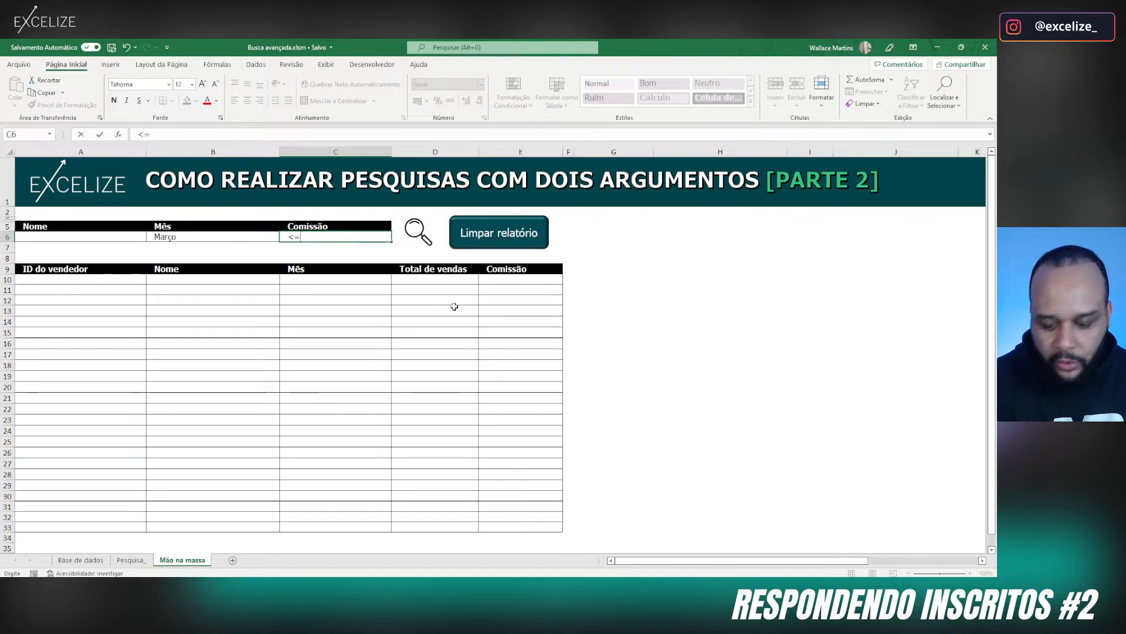
{"action": "type", "text": "0"}
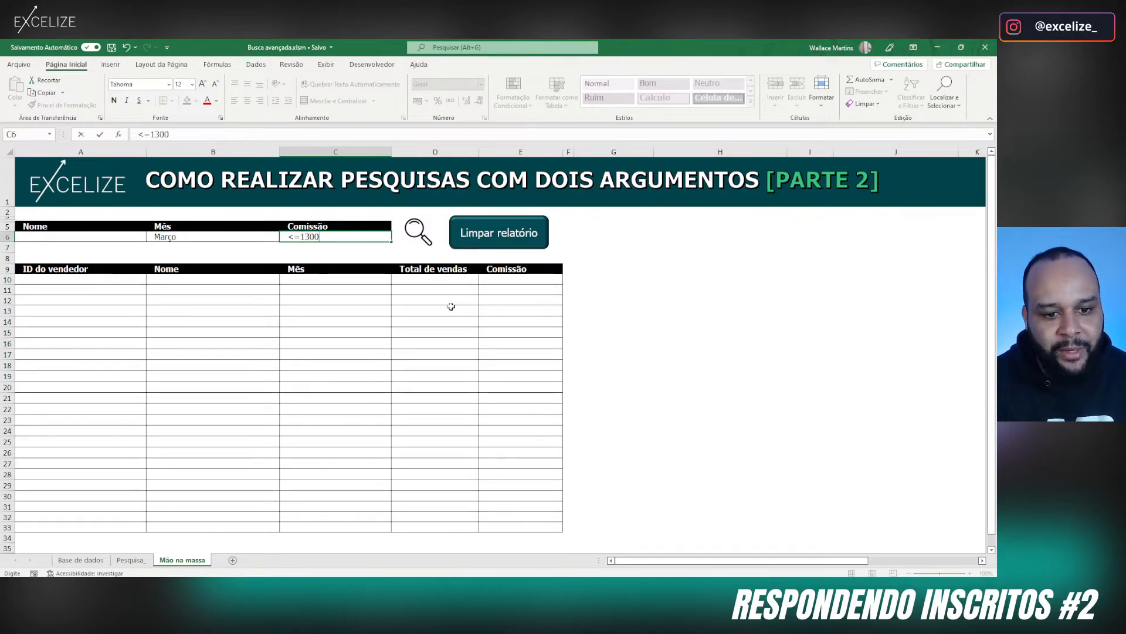
{"action": "left_click", "coordinate": [423, 236]}
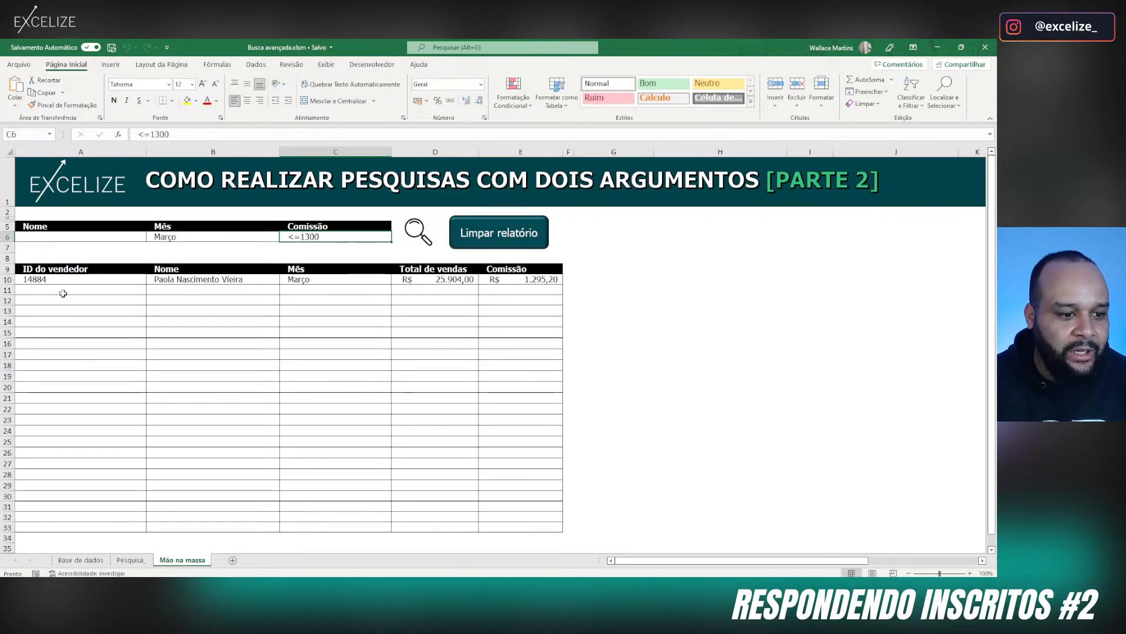
{"action": "left_click", "coordinate": [80, 277]}
{"action": "left_click_drag", "start_coordinate": [81, 277], "coordinate": [513, 280]}
{"action": "left_click", "coordinate": [514, 280]}
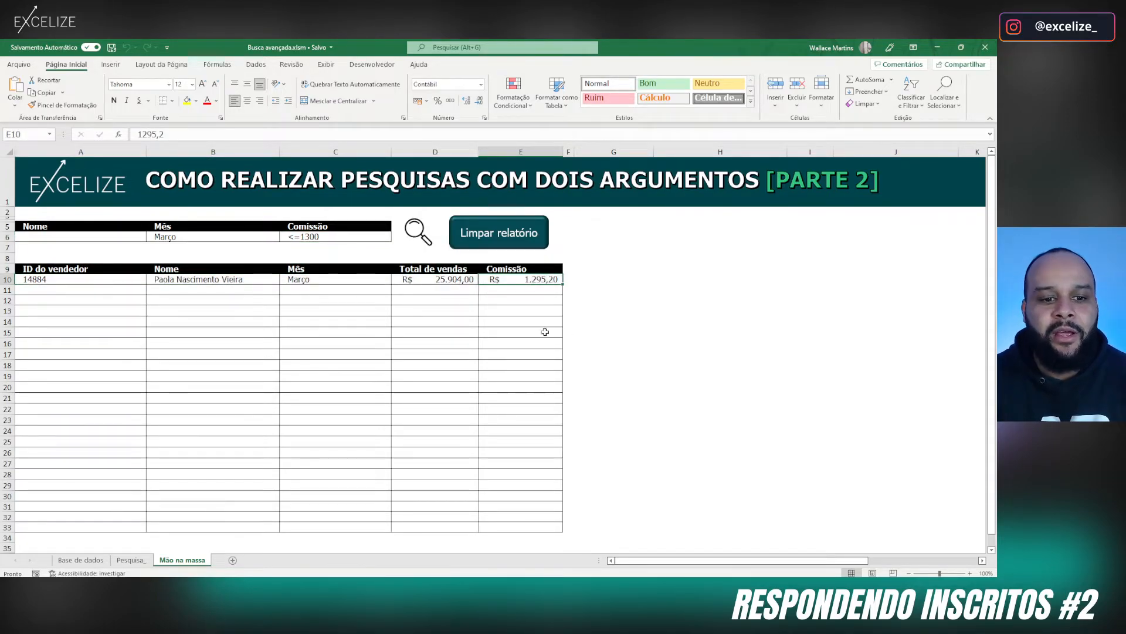
Step: Change the Comissão criterion to =1300 and run the search again
{"action": "left_click", "coordinate": [298, 237]}
{"action": "double_click", "coordinate": [297, 237]}
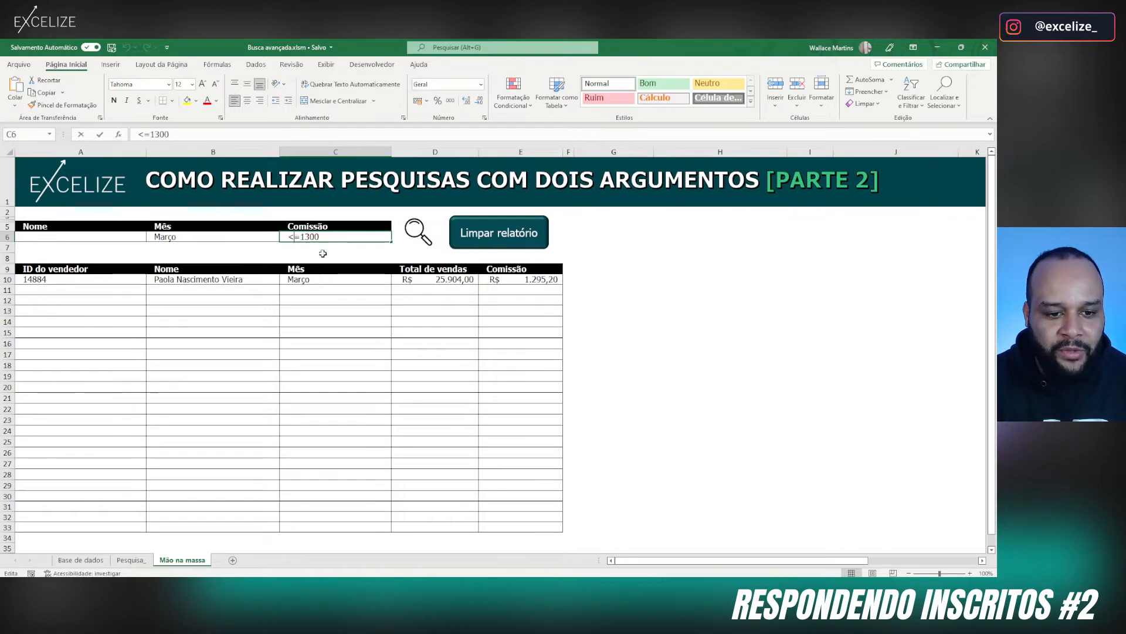
{"action": "key", "text": "BackSpace"}
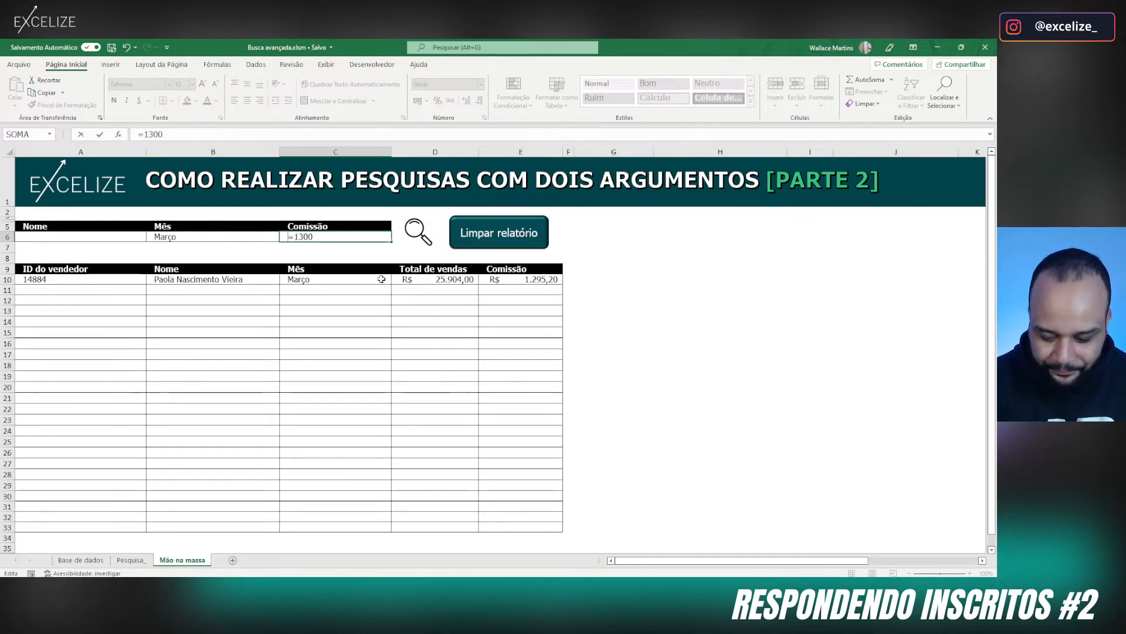
{"action": "key", "text": "Return"}
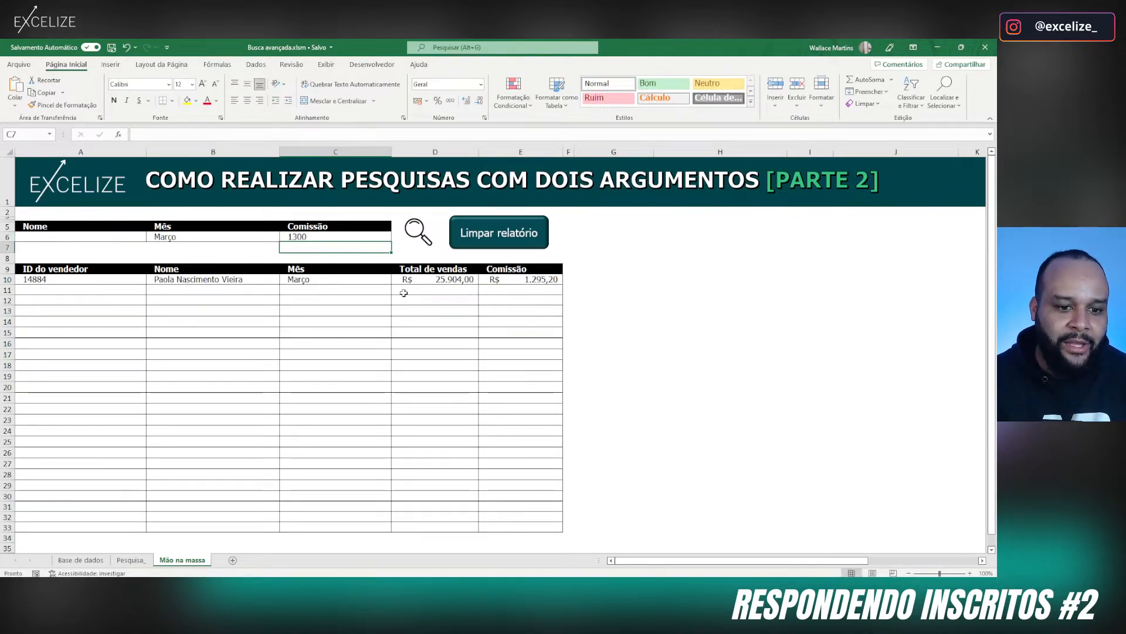
{"action": "left_click", "coordinate": [424, 234]}
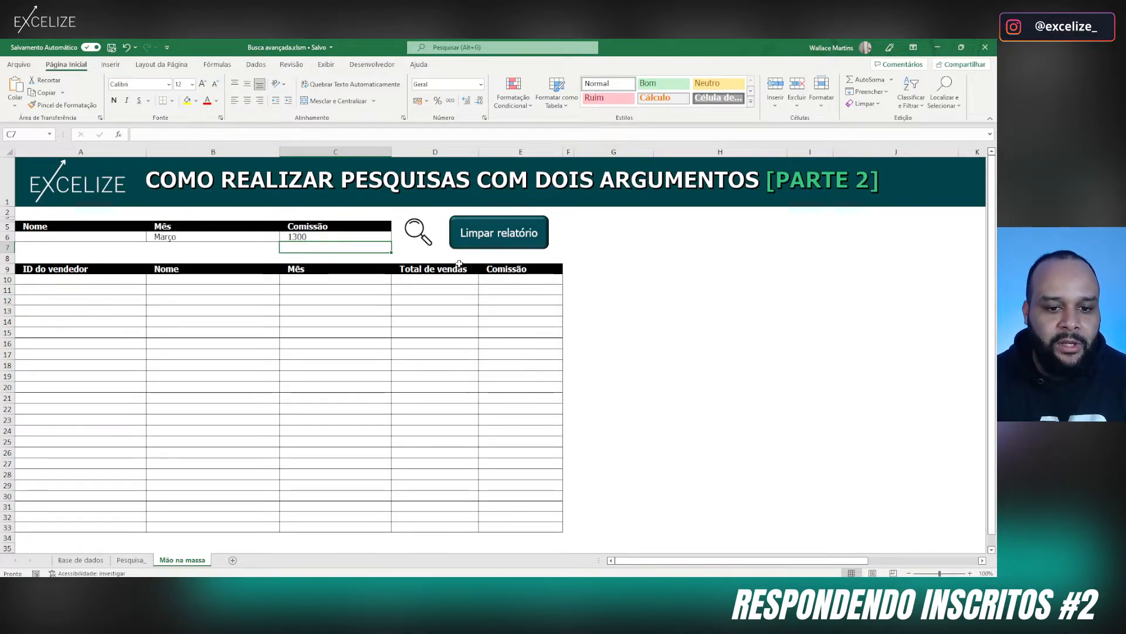
Step: Set the Comissão criterion to >1300 with Mês kept at Março, run the search, and check the returned names
{"action": "left_click", "coordinate": [365, 235]}
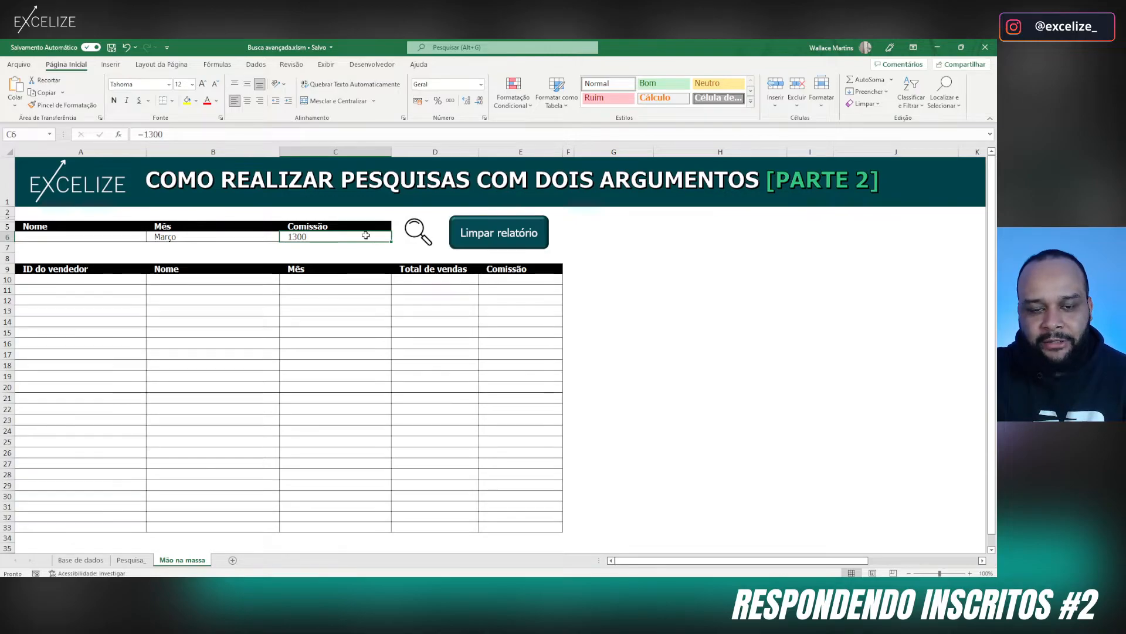
{"action": "type", "text": ">13"}
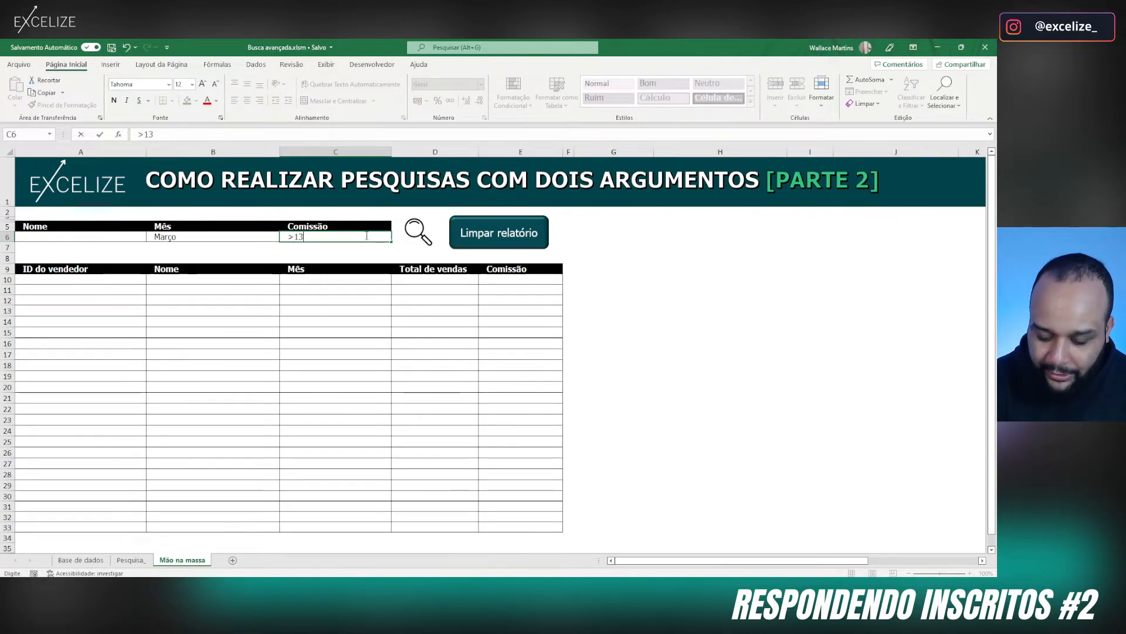
{"action": "type", "text": "00"}
{"action": "left_click", "coordinate": [408, 236]}
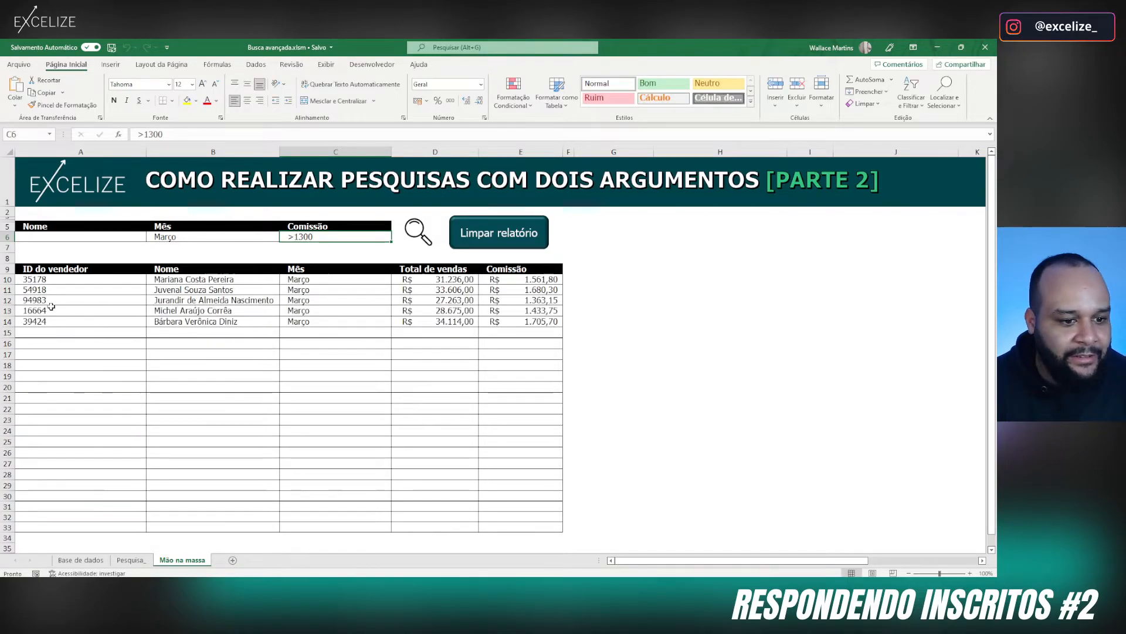
{"action": "left_click_drag", "start_coordinate": [169, 279], "coordinate": [189, 321]}
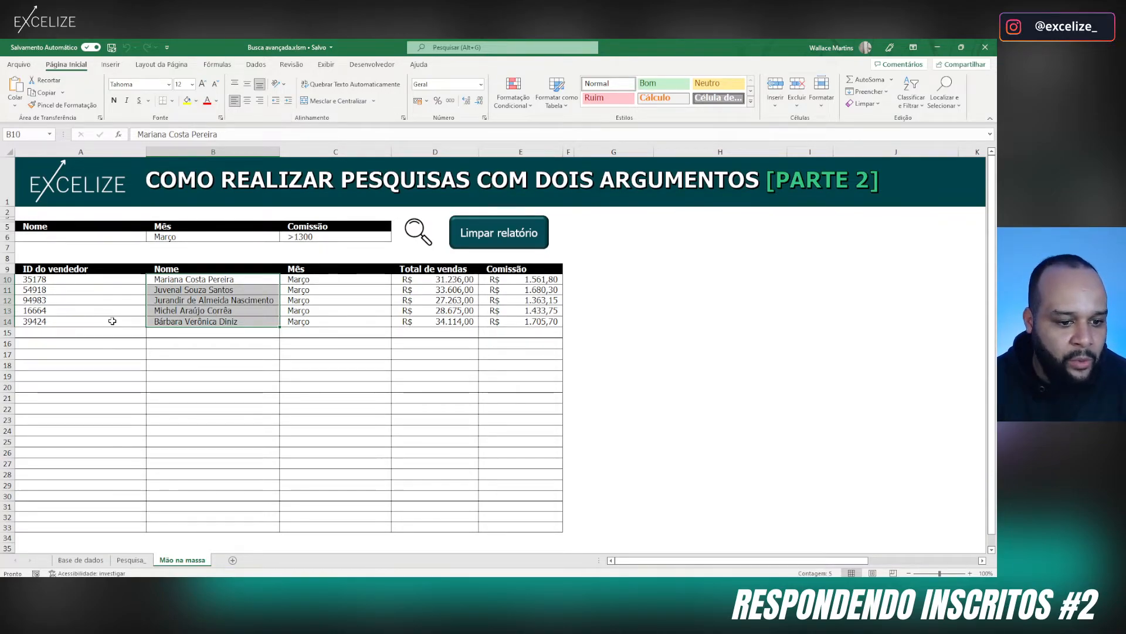
Step: Clear the Mês criterion, run the search on Comissão >1300 alone, and check the returned months and commissions
{"action": "left_click", "coordinate": [242, 241]}
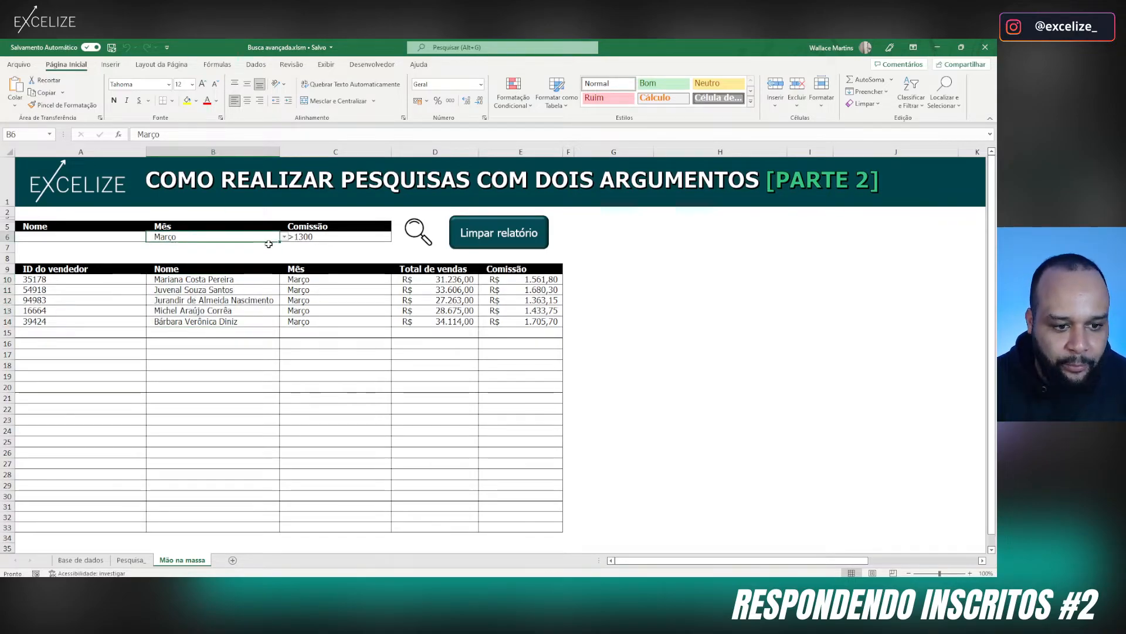
{"action": "key", "text": "Delete"}
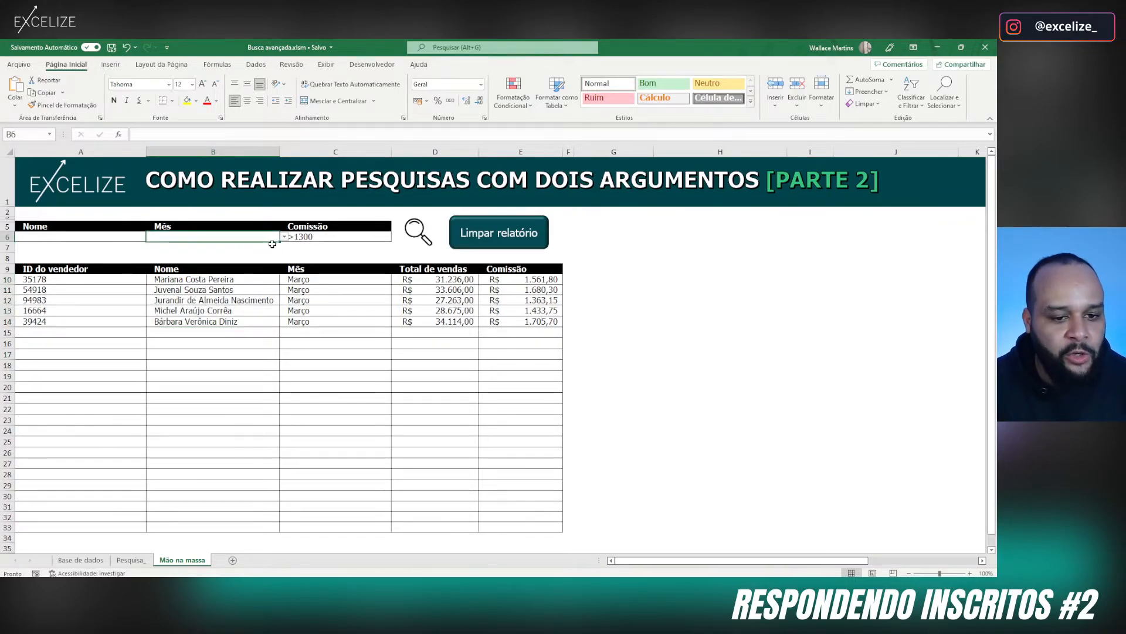
{"action": "left_click", "coordinate": [317, 238]}
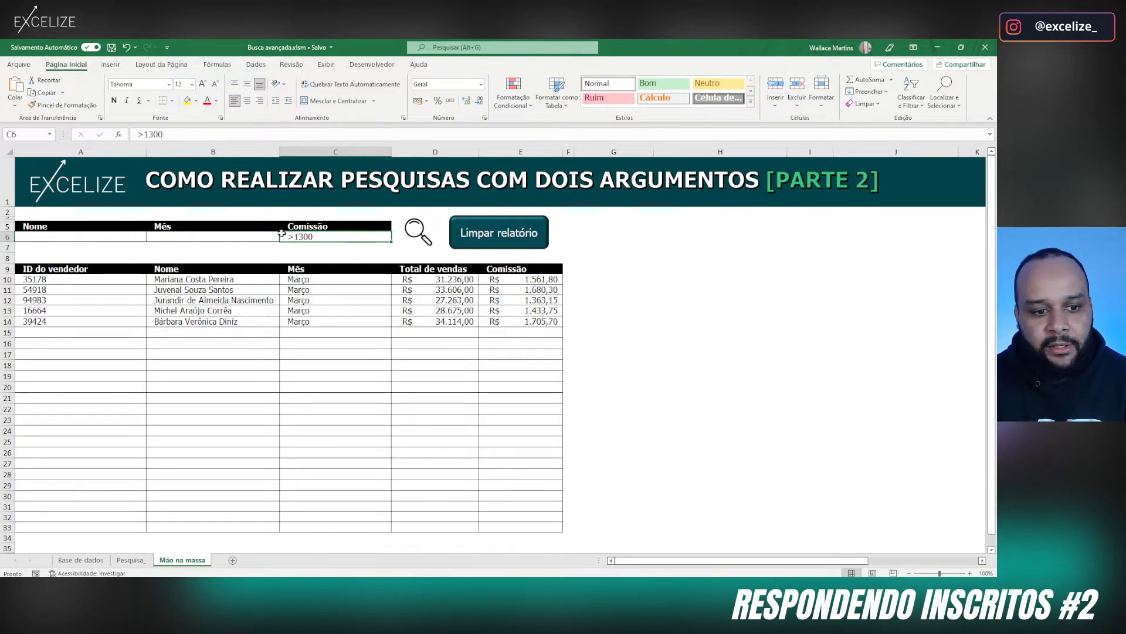
{"action": "left_click", "coordinate": [413, 234]}
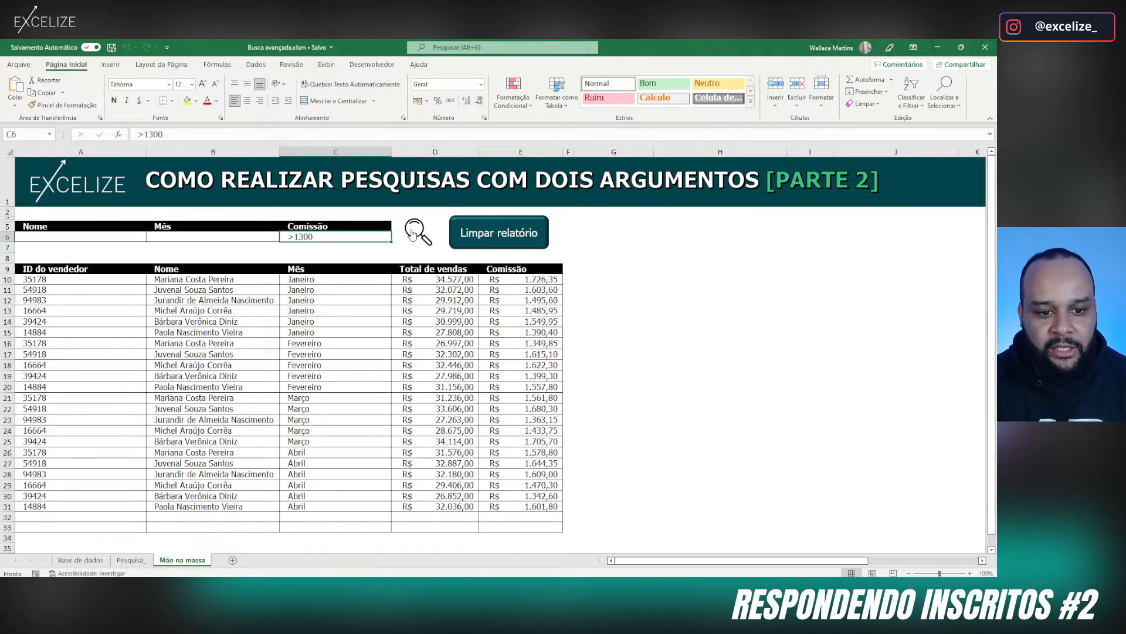
{"action": "left_click_drag", "start_coordinate": [326, 284], "coordinate": [327, 330]}
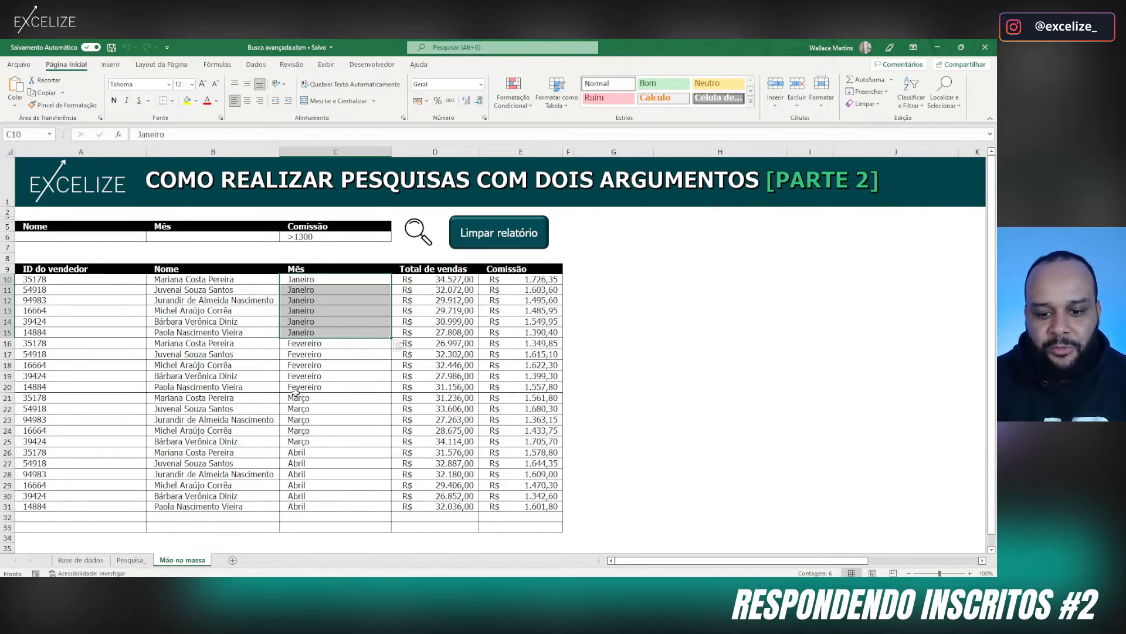
{"action": "left_click_drag", "start_coordinate": [534, 280], "coordinate": [528, 506]}
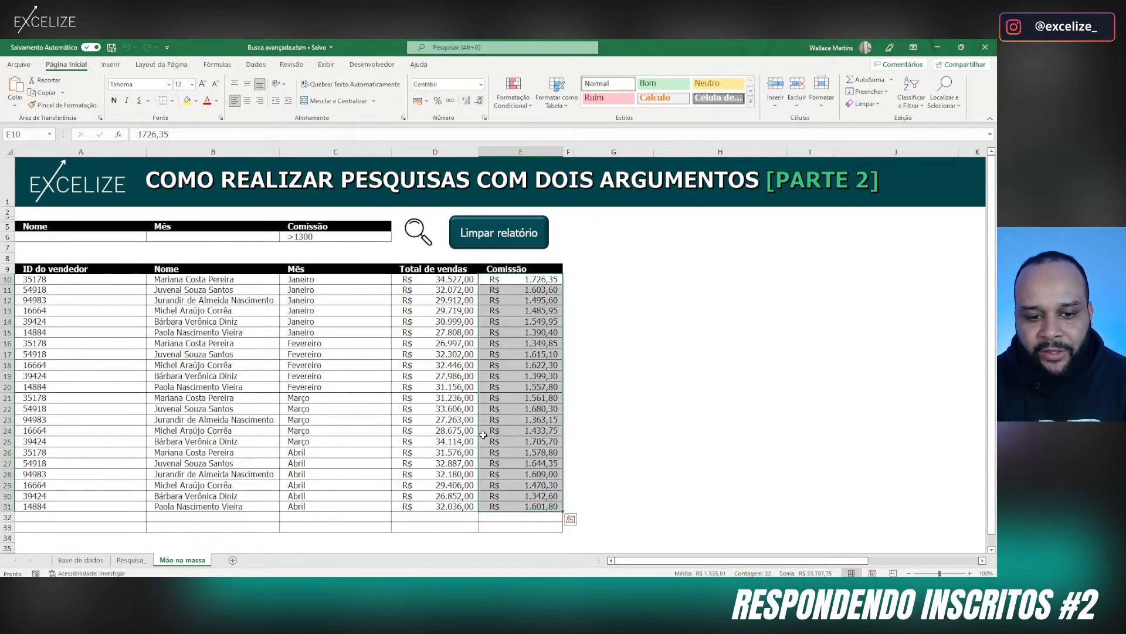
Step: Change the Comissão criterion to <1300, run the search, and check the returned rows
{"action": "left_click", "coordinate": [326, 237]}
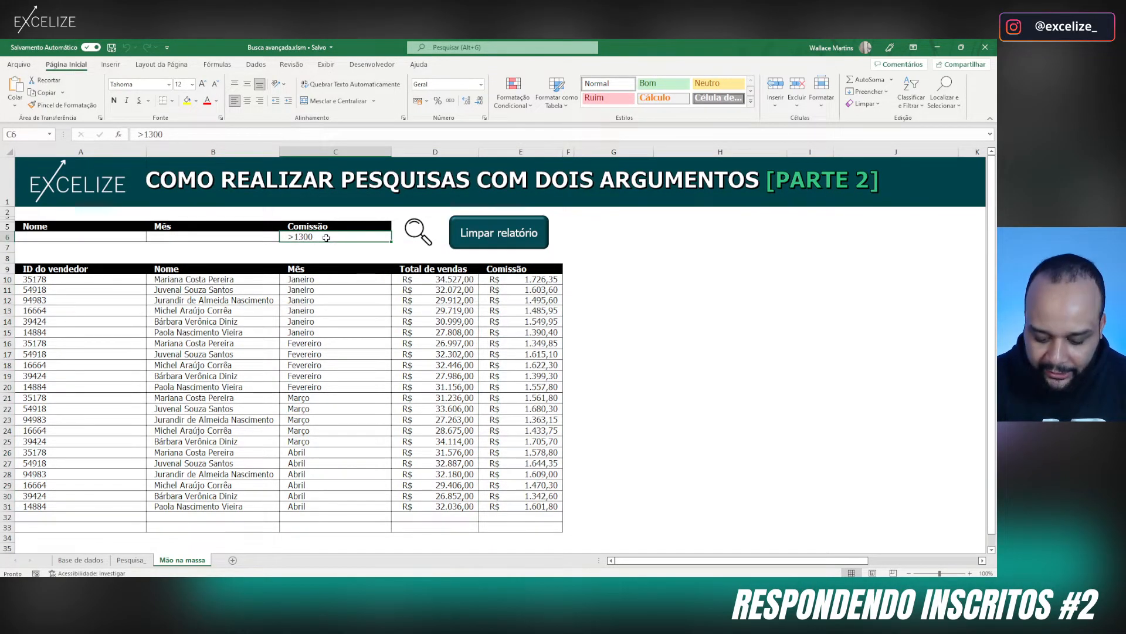
{"action": "type", "text": "<1300"}
{"action": "left_click", "coordinate": [418, 232]}
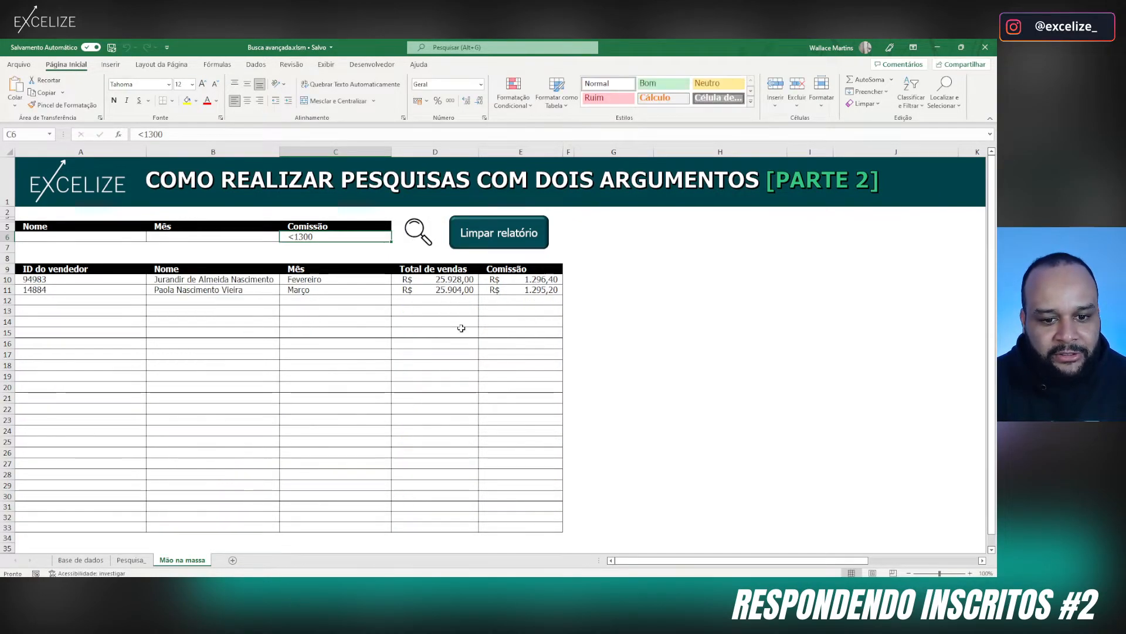
{"action": "left_click_drag", "start_coordinate": [174, 280], "coordinate": [327, 289]}
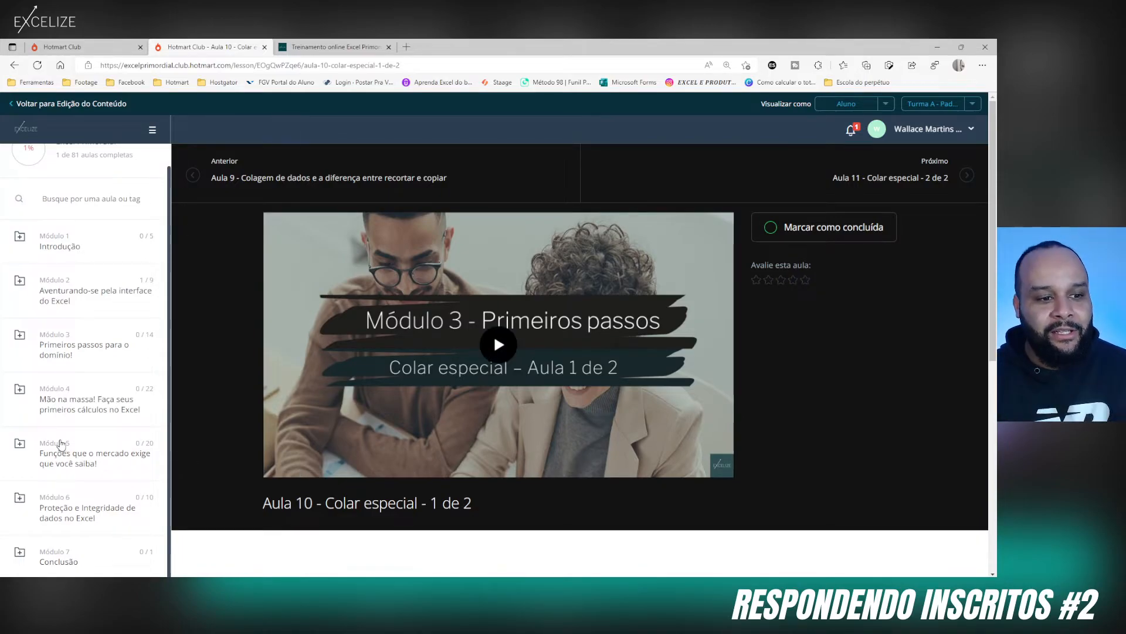
Step: Switch to Hotmart Club in the browser and examine the Excel Primordial course modules, including the lessons under Módulo 4 and Módulo 5
{"action": "scroll", "coordinate": [80, 421], "scroll_direction": "up", "scroll_amount": 1}
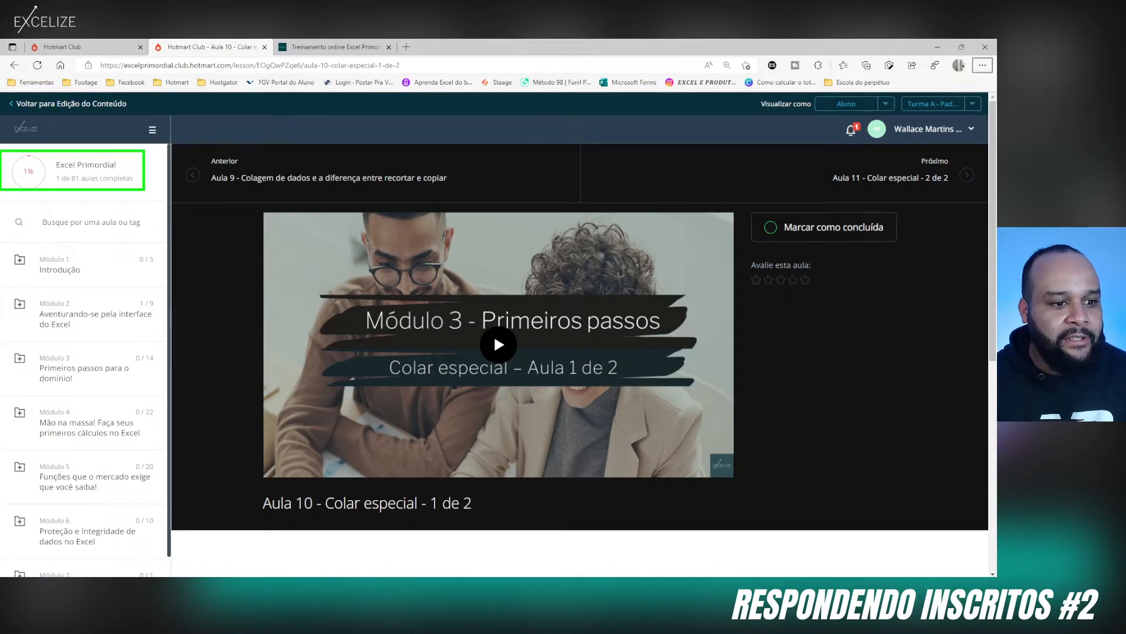
{"action": "scroll", "coordinate": [121, 370], "scroll_direction": "down", "scroll_amount": 1}
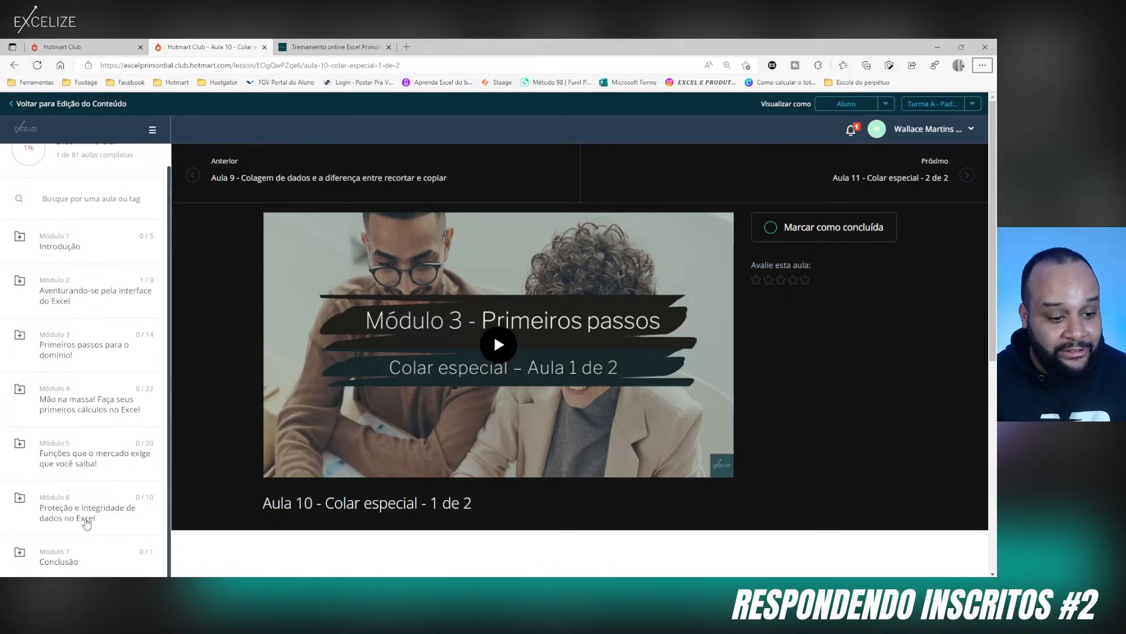
{"action": "left_click", "coordinate": [70, 463]}
{"action": "scroll", "coordinate": [120, 471], "scroll_direction": "down", "scroll_amount": 4}
{"action": "scroll", "coordinate": [96, 460], "scroll_direction": "down", "scroll_amount": 6}
{"action": "scroll", "coordinate": [94, 460], "scroll_direction": "up", "scroll_amount": 10}
{"action": "left_click", "coordinate": [98, 328]}
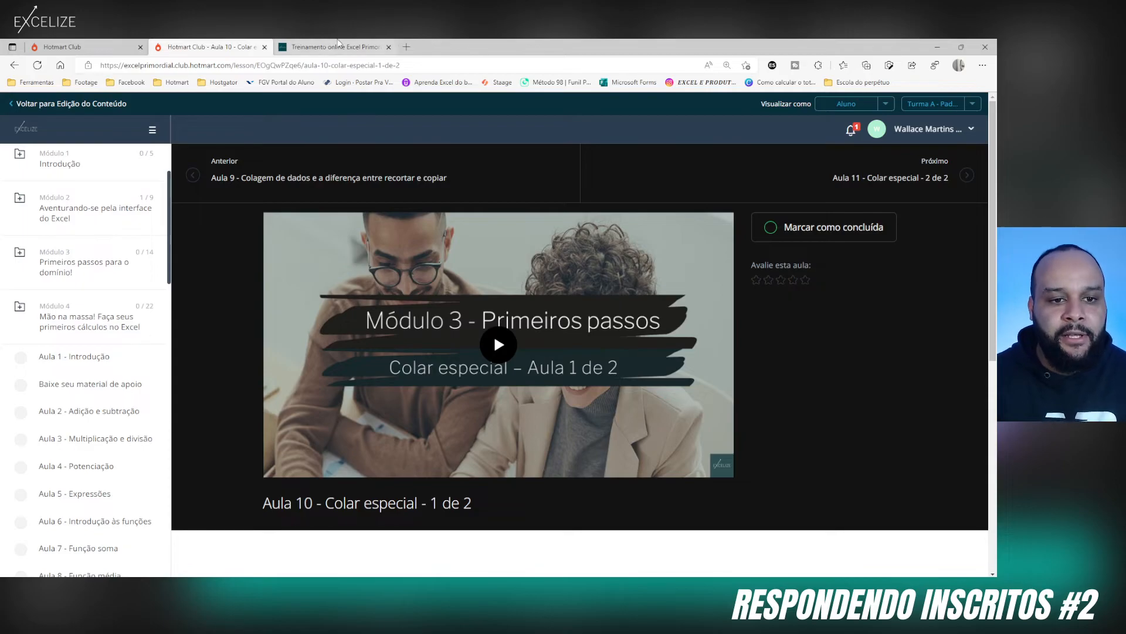
{"action": "scroll", "coordinate": [128, 270], "scroll_direction": "up", "scroll_amount": 2}
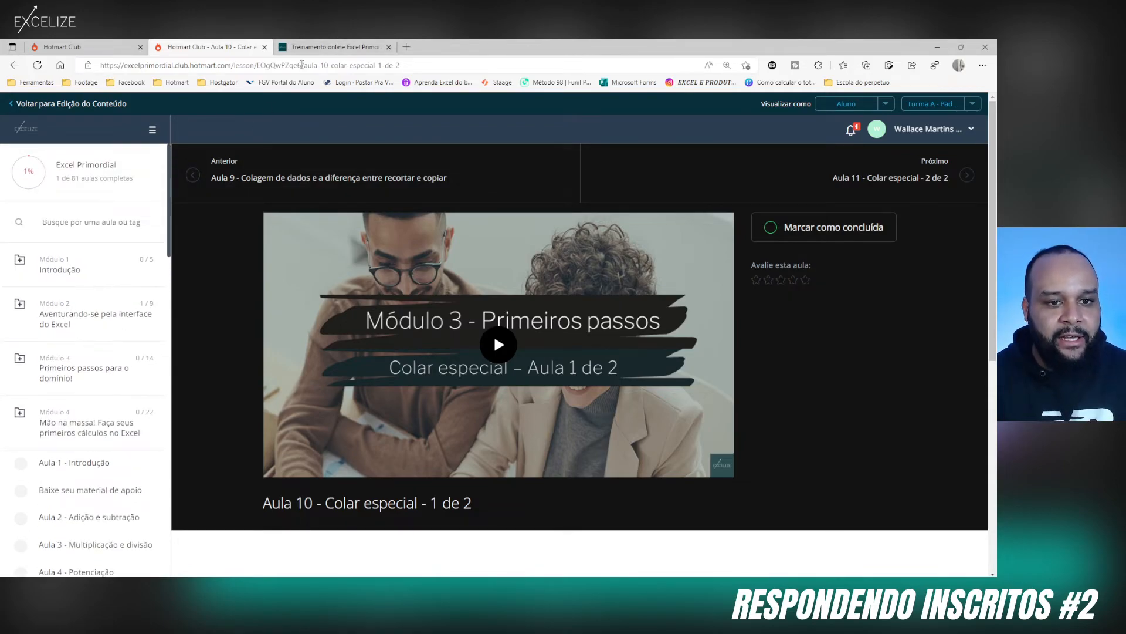
{"action": "left_click", "coordinate": [312, 50]}
{"action": "left_click", "coordinate": [205, 47]}
{"action": "scroll", "coordinate": [82, 374], "scroll_direction": "down", "scroll_amount": 10}
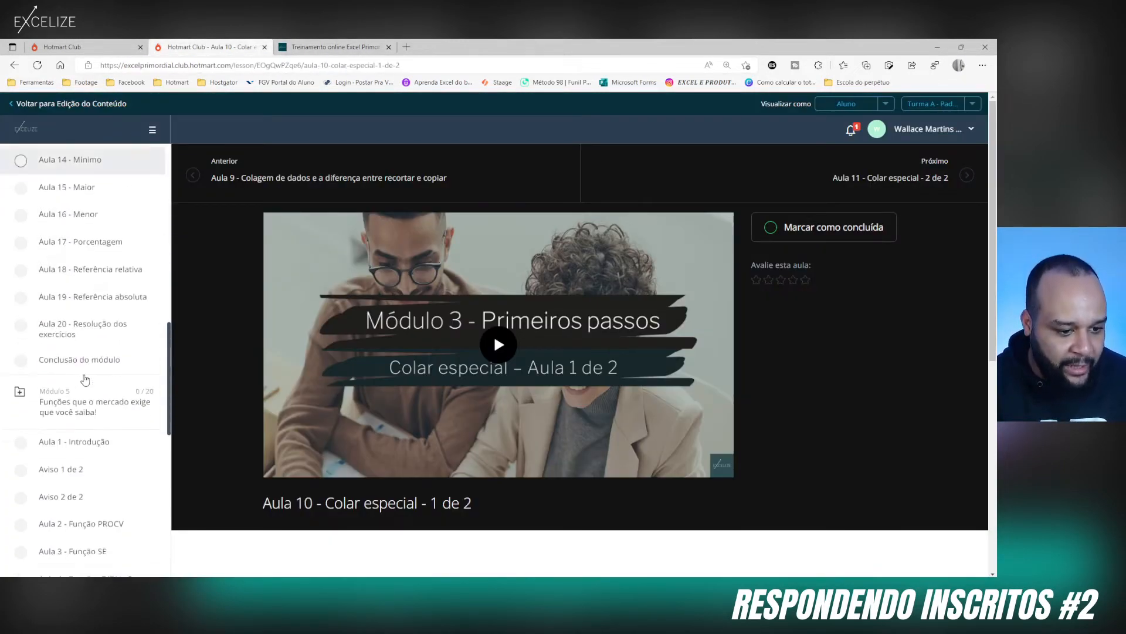
{"action": "left_click", "coordinate": [80, 377]}
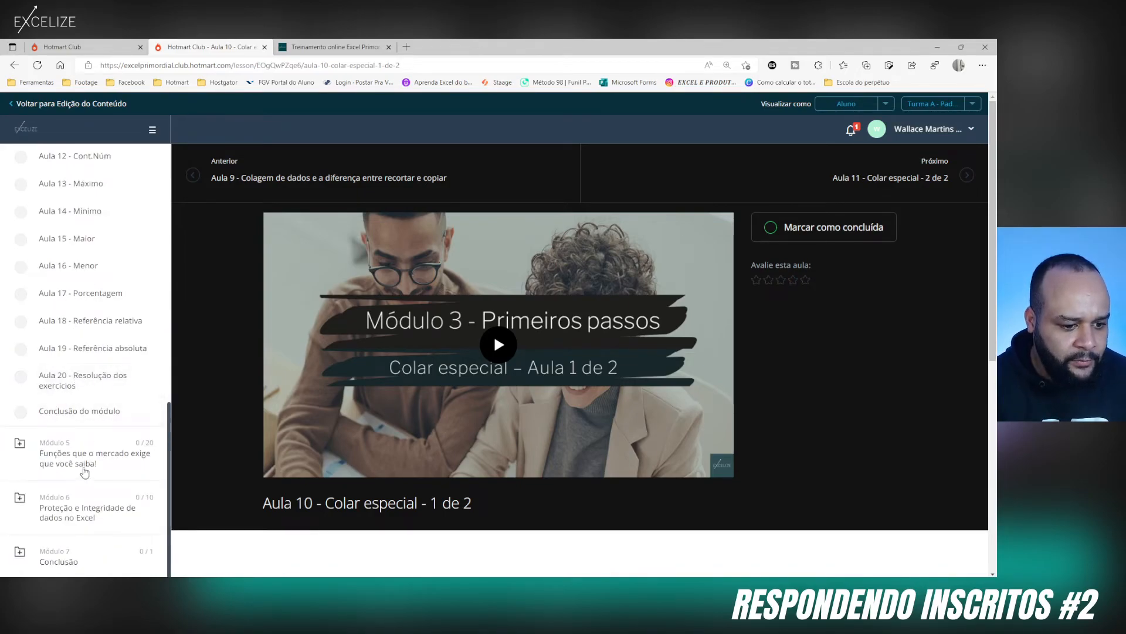
Step: Open the Excel Primordial training page and examine the descriptions of modules 04 to 09
{"action": "left_click", "coordinate": [328, 47]}
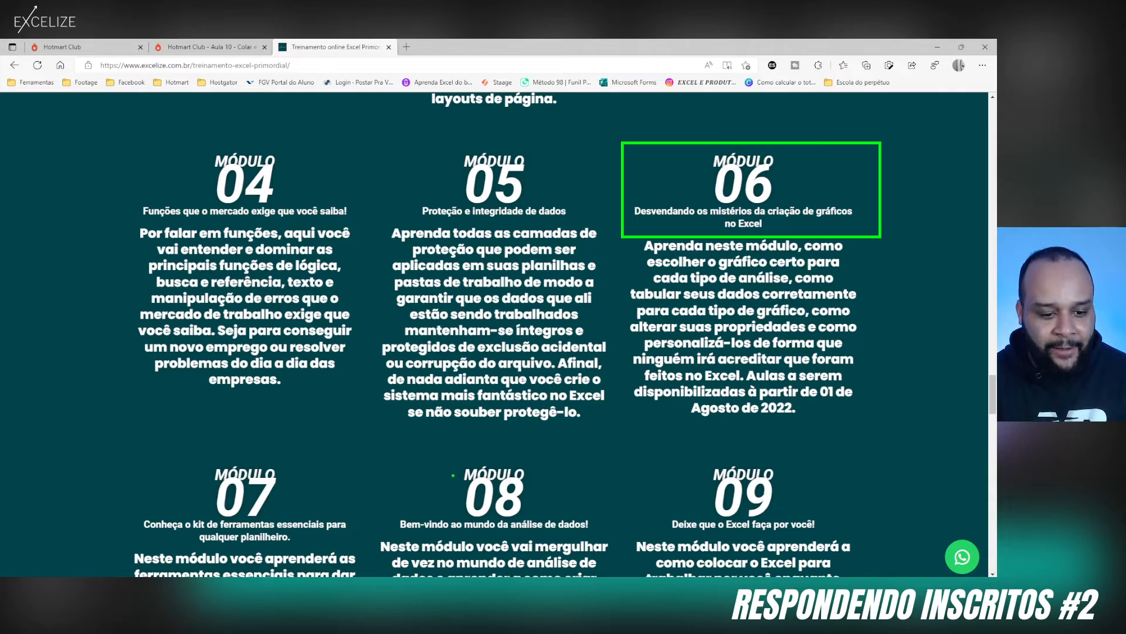
{"action": "scroll", "coordinate": [411, 410], "scroll_direction": "down", "scroll_amount": 10}
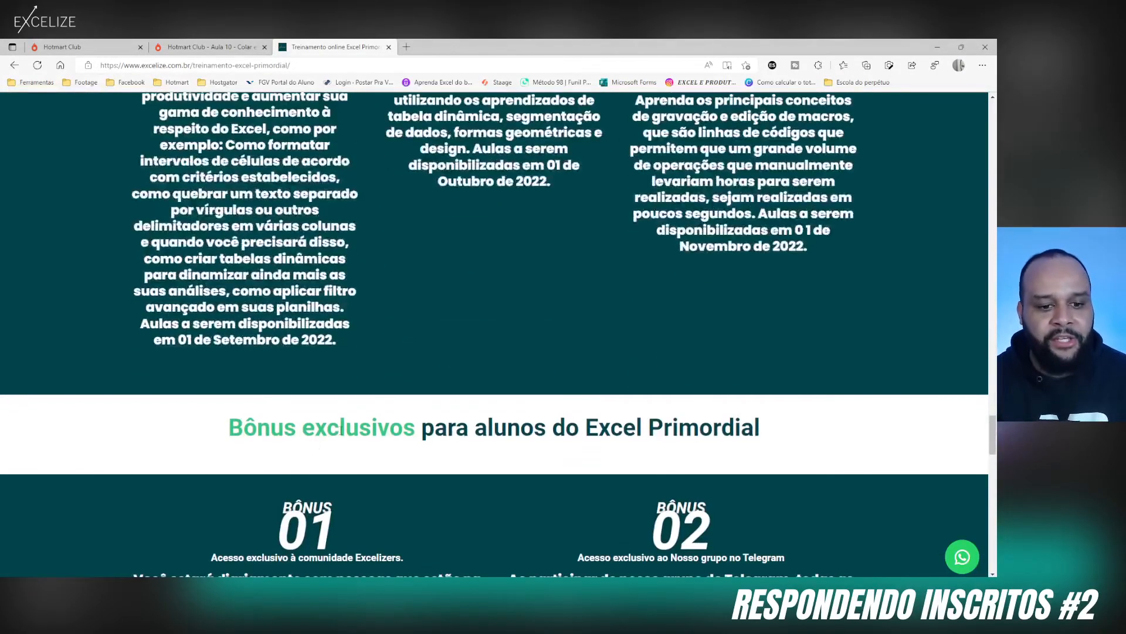
{"action": "scroll", "coordinate": [342, 430], "scroll_direction": "up", "scroll_amount": 6}
{"action": "scroll", "coordinate": [342, 431], "scroll_direction": "down", "scroll_amount": 2}
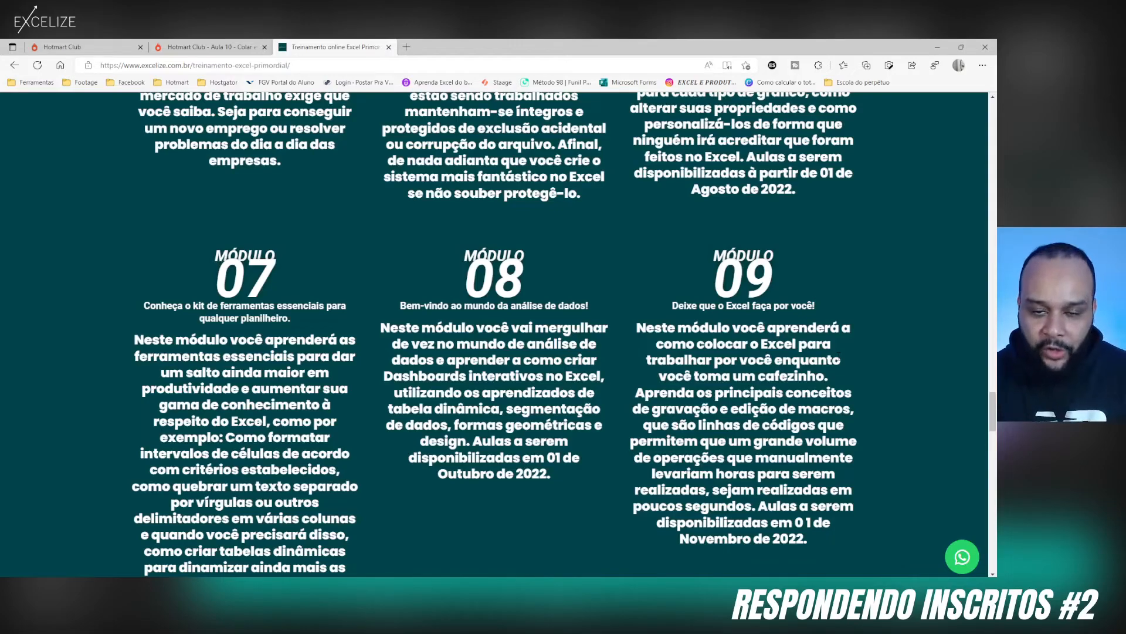
{"action": "scroll", "coordinate": [839, 357], "scroll_direction": "down", "scroll_amount": 6}
{"action": "scroll", "coordinate": [840, 359], "scroll_direction": "up", "scroll_amount": 1}
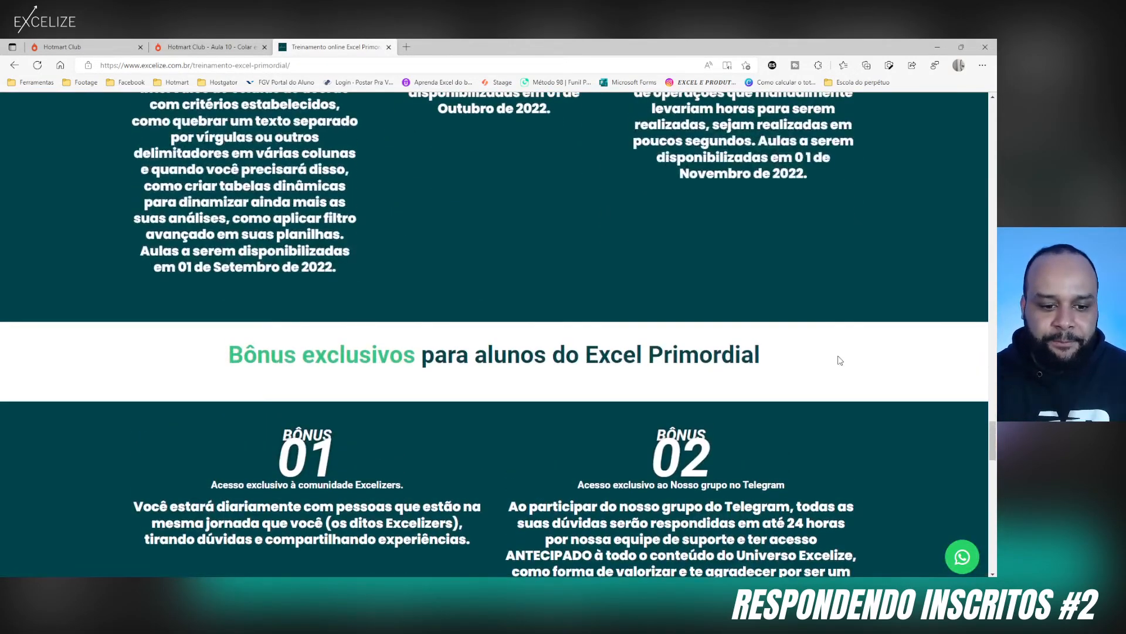
Step: Review the exclusive bonuses, the completion certificate and the pricing section of the Excel Primordial training page
{"action": "scroll", "coordinate": [840, 361], "scroll_direction": "down", "scroll_amount": 4}
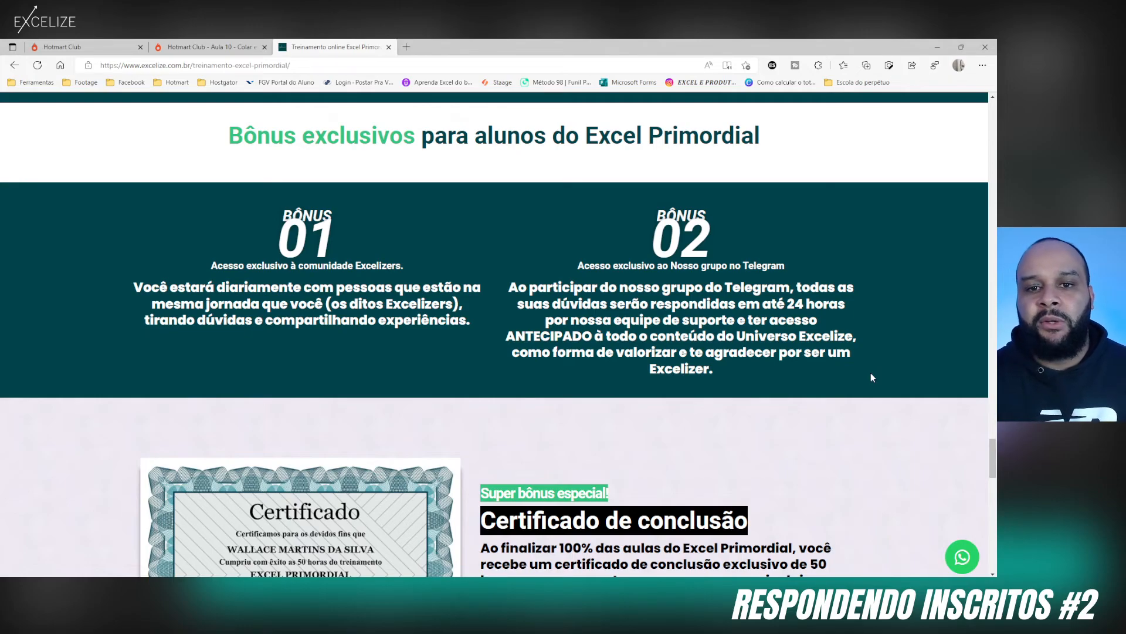
{"action": "scroll", "coordinate": [843, 413], "scroll_direction": "down", "scroll_amount": 5}
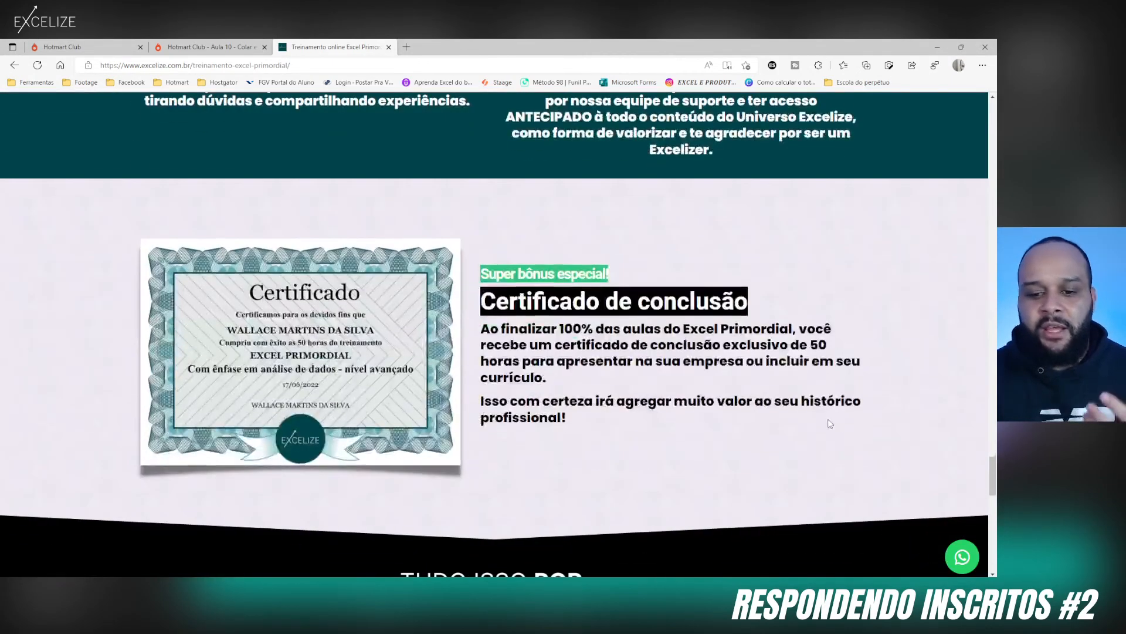
{"action": "scroll", "coordinate": [814, 430], "scroll_direction": "down", "scroll_amount": 2}
{"action": "scroll", "coordinate": [813, 426], "scroll_direction": "up", "scroll_amount": 1}
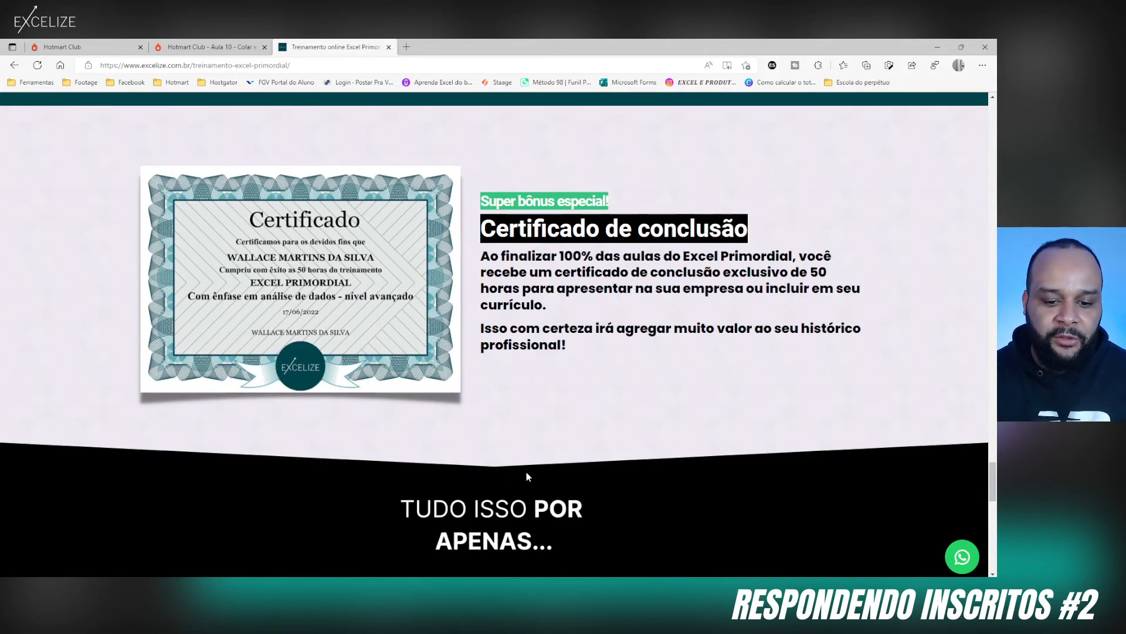
{"action": "scroll", "coordinate": [528, 474], "scroll_direction": "down", "scroll_amount": 5}
{"action": "scroll", "coordinate": [587, 487], "scroll_direction": "up", "scroll_amount": 1}
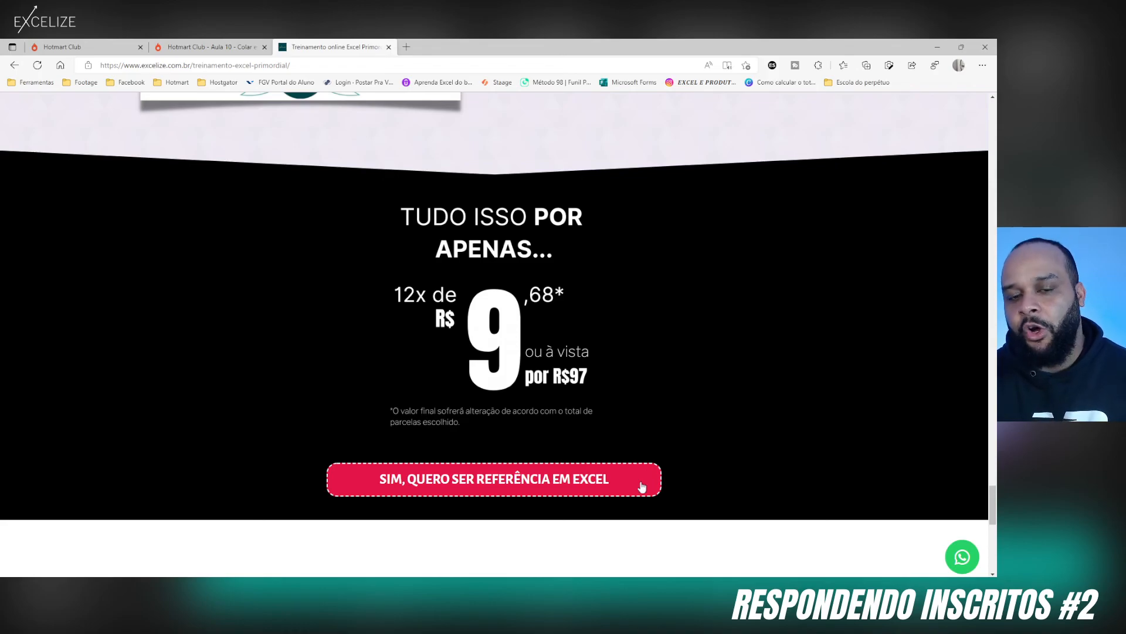
{"action": "scroll", "coordinate": [627, 411], "scroll_direction": "up", "scroll_amount": 5}
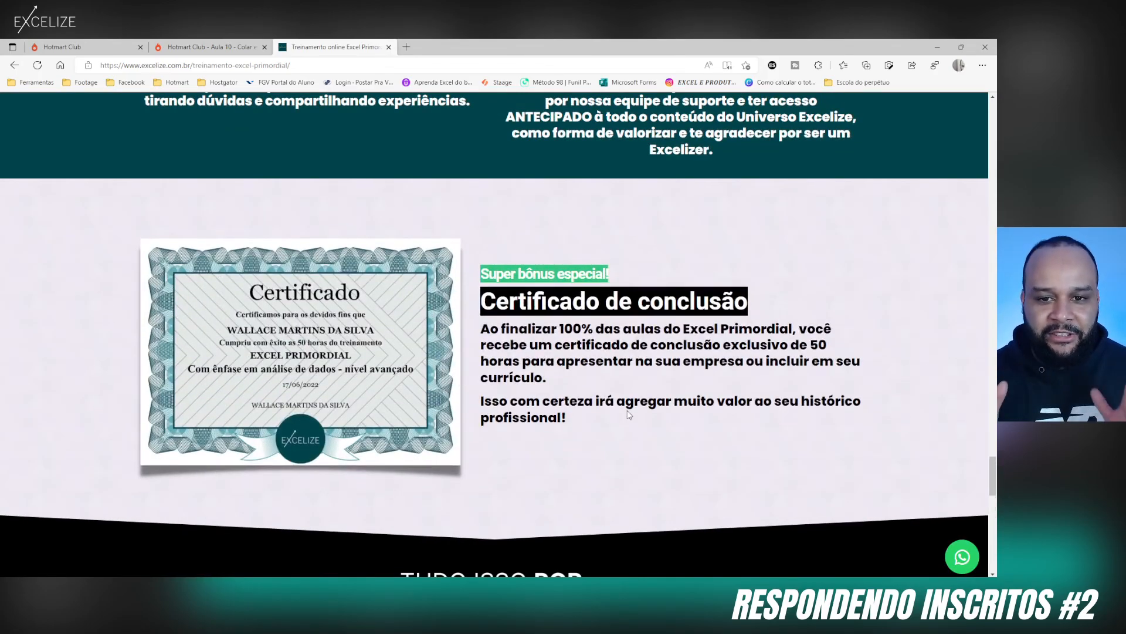